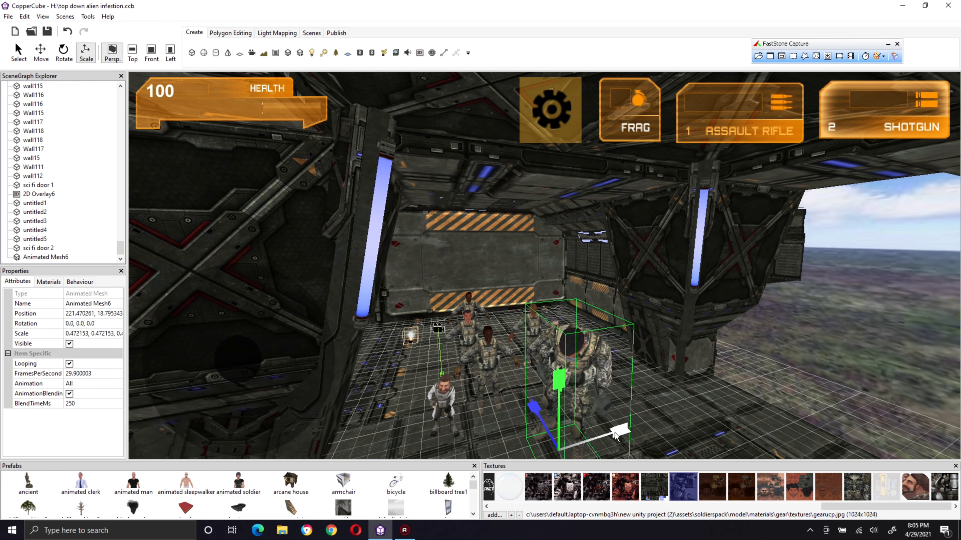
Step: Lower the selected foreground soldier toward the floor, to a Y position of about -7.35
scroll(638, 377, "up", 5)
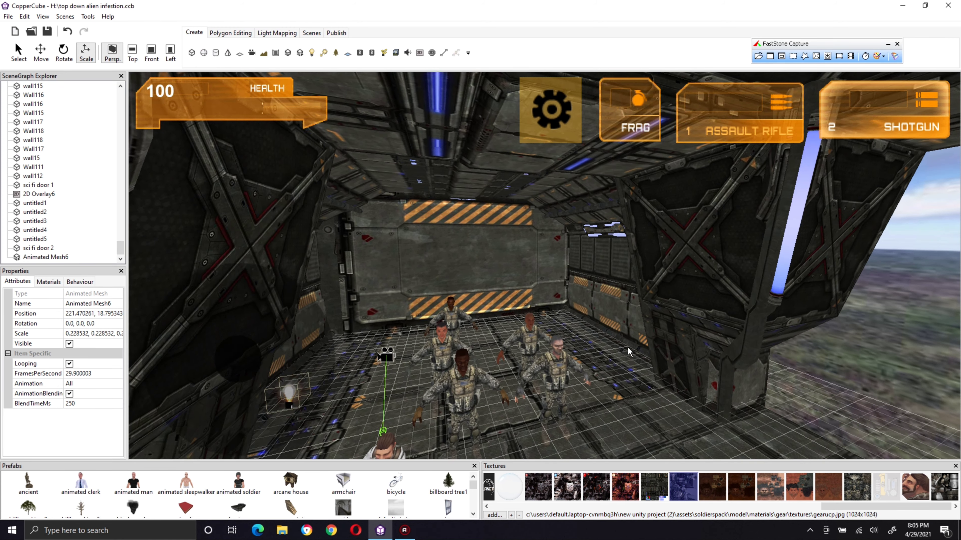
right_click_drag(628, 347, 646, 288)
scroll(646, 291, "up", 2)
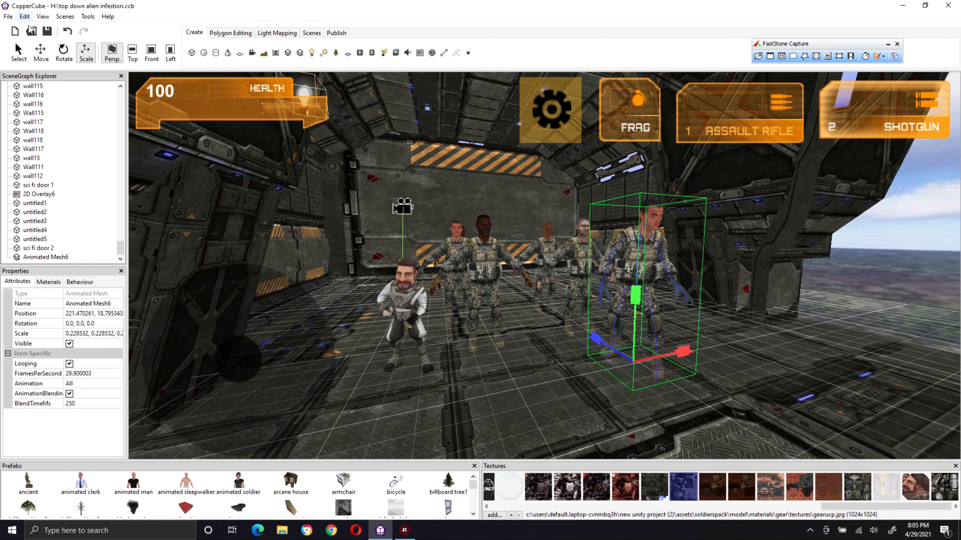
left_click(41, 53)
right_click_drag(409, 323, 358, 258)
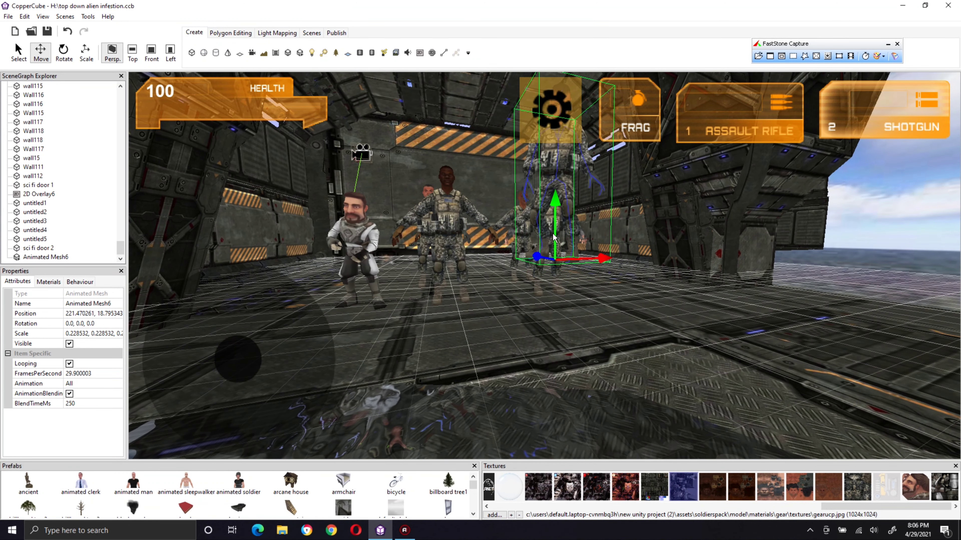
left_click_drag(553, 193, 556, 247)
scroll(499, 299, "up", 3)
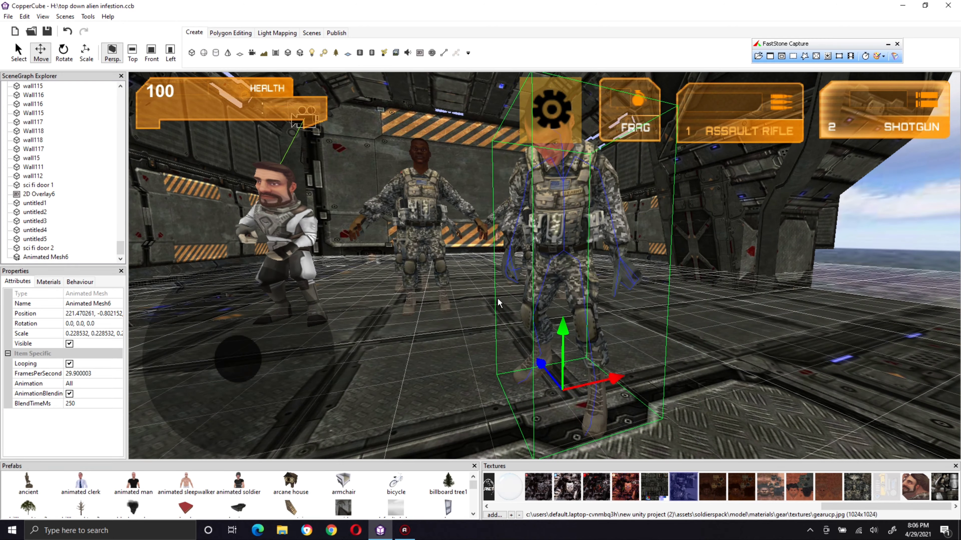
middle_click_drag(498, 298, 535, 313)
scroll(503, 297, "up", 1)
scroll(520, 308, "up", 1)
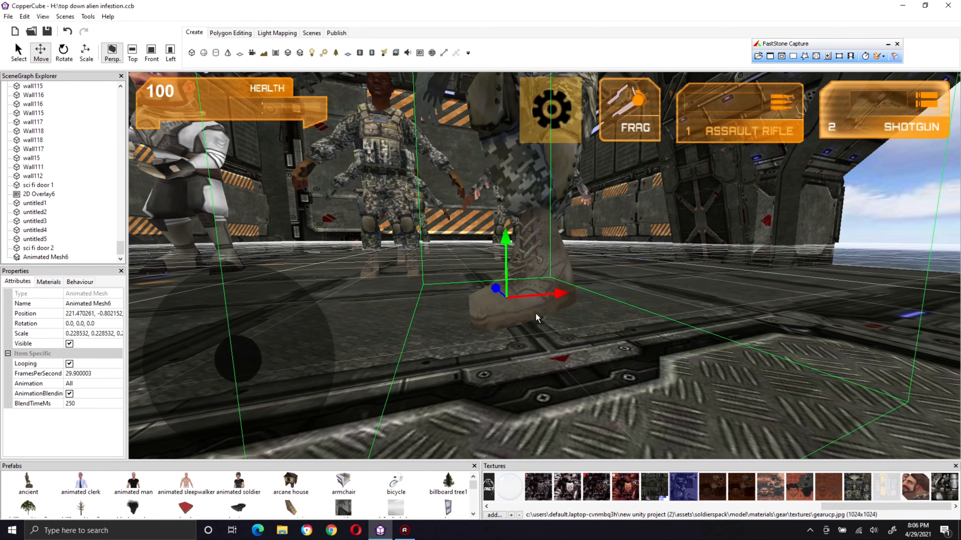
left_click_drag(507, 236, 515, 276)
Step: Set the soldier's animation to None
left_click(91, 383)
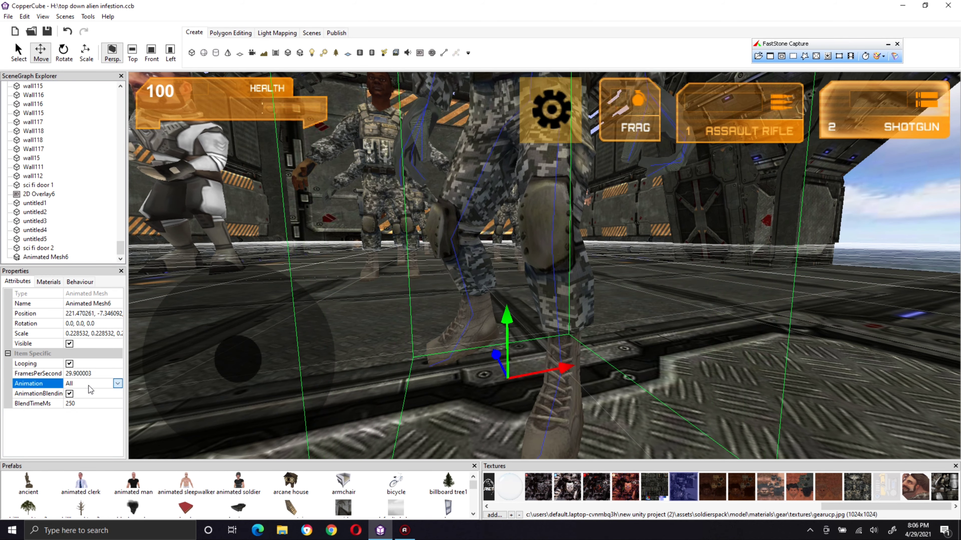
left_click(117, 384)
left_click(75, 412)
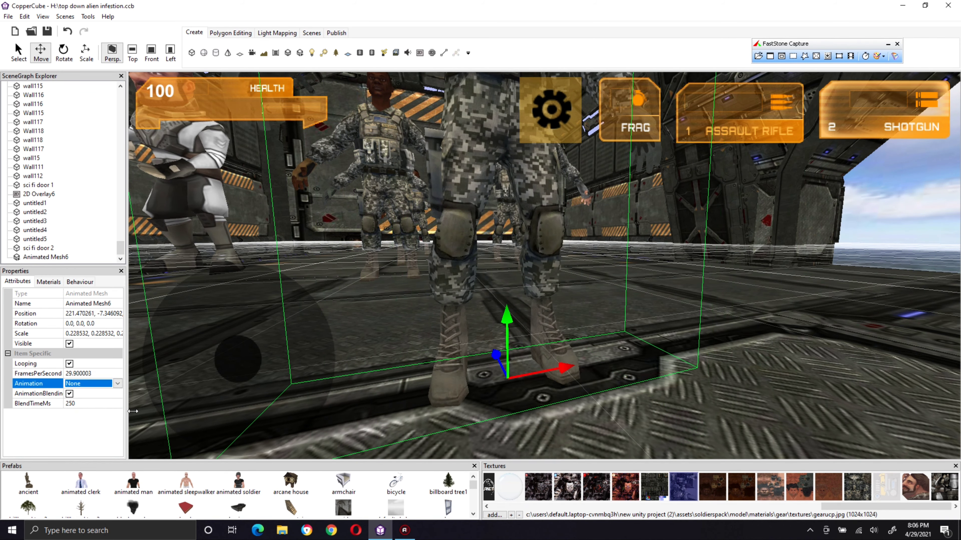
Step: Lower the soldier further to a Y position of about -12, setting its boots on the floor
left_click_drag(484, 323, 515, 399)
left_click_drag(500, 344, 501, 375)
middle_click_drag(476, 322, 478, 302)
left_click_drag(520, 269, 486, 283)
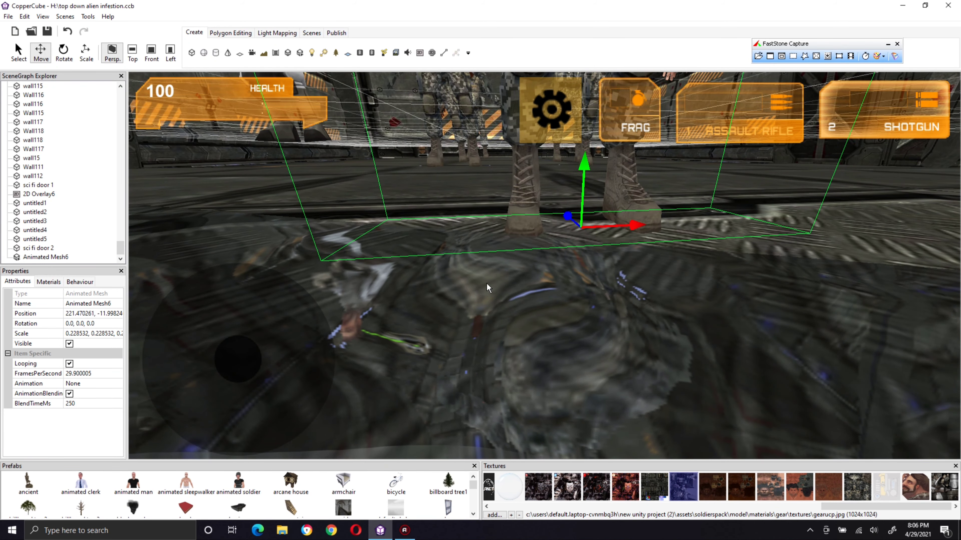
Step: Try the High detail level on the reflective water surface and set it back to Low
left_click(513, 341)
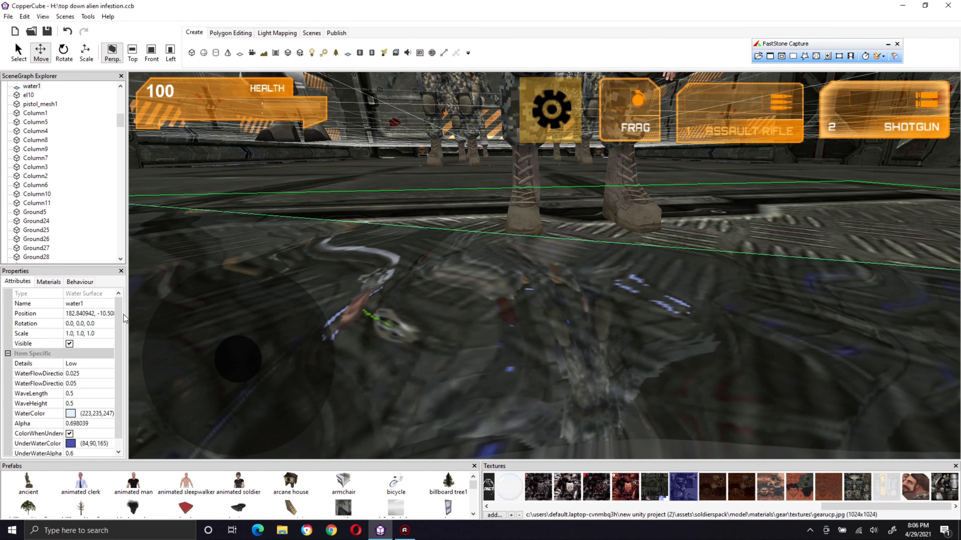
left_click(84, 364)
left_click(86, 364)
left_click(80, 373)
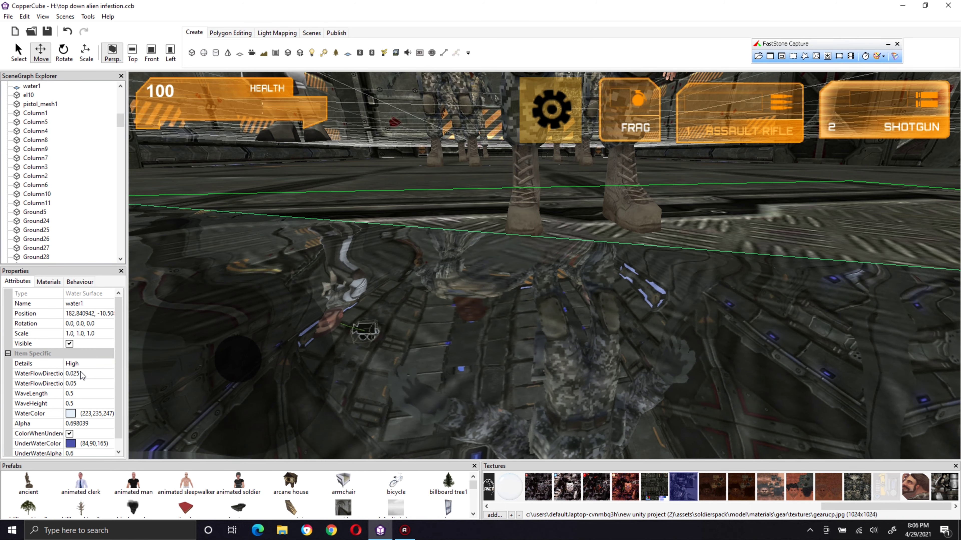
left_click(84, 364)
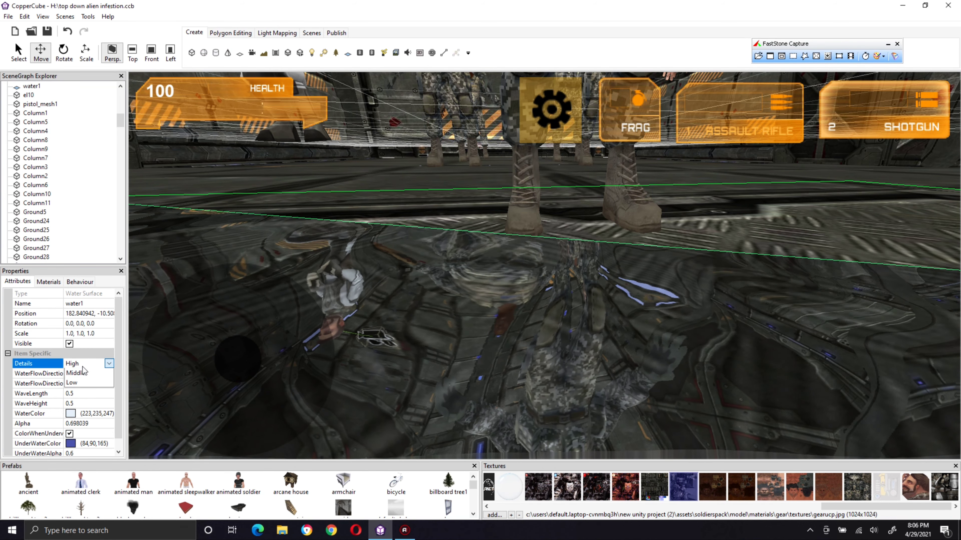
left_click(85, 390)
Step: Reselect the foreground soldier and set its scale to 0.3 on all three axes
right_click_drag(448, 313, 461, 287)
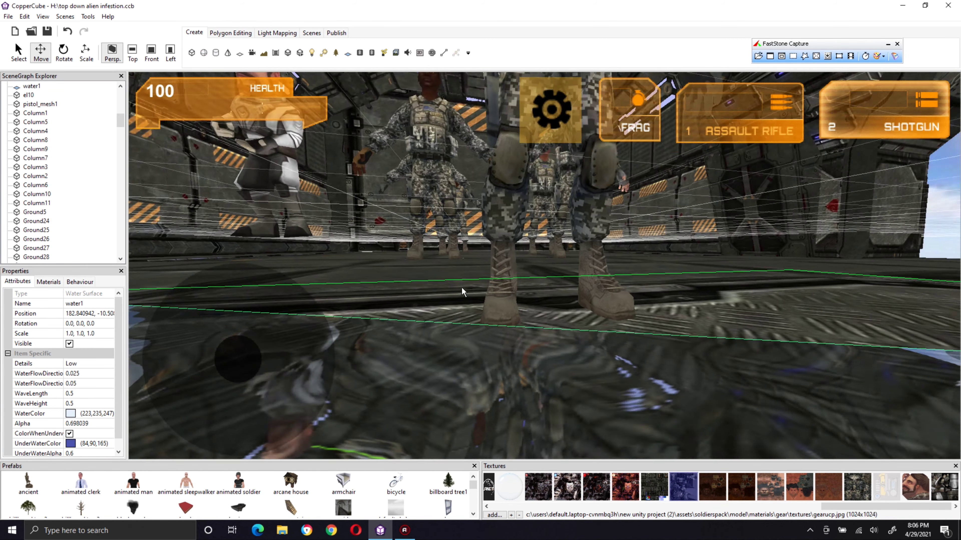
middle_click_drag(462, 287, 459, 334)
right_click_drag(459, 334, 439, 312)
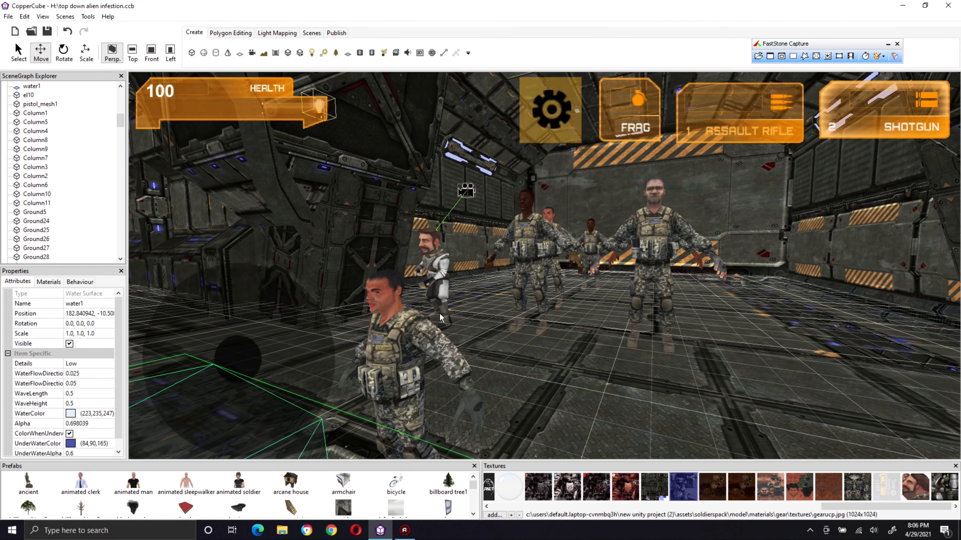
left_click(399, 334)
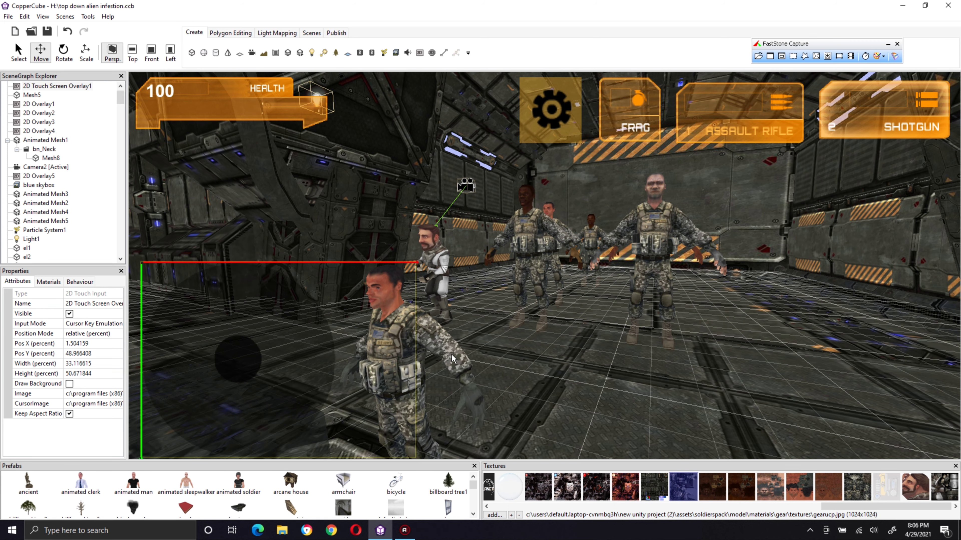
left_click(452, 354)
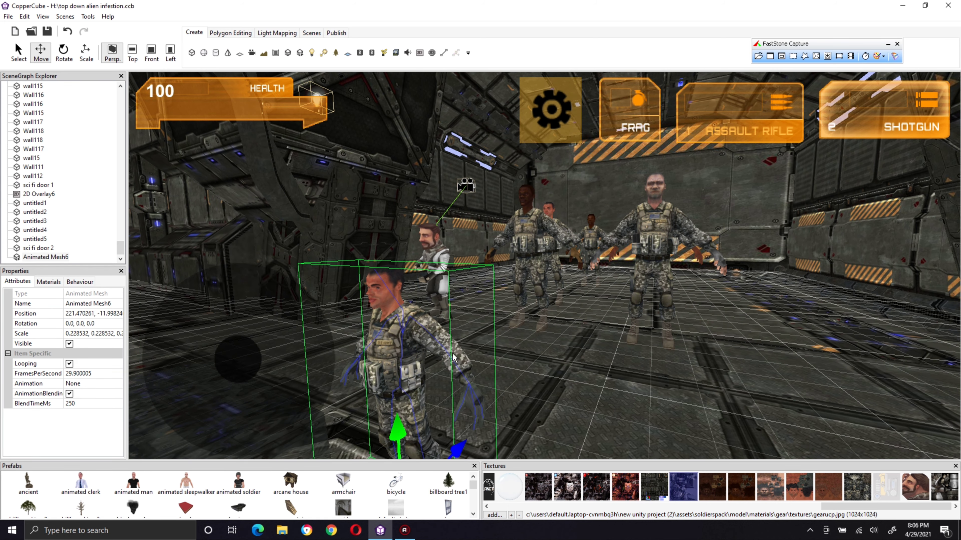
left_click(71, 335)
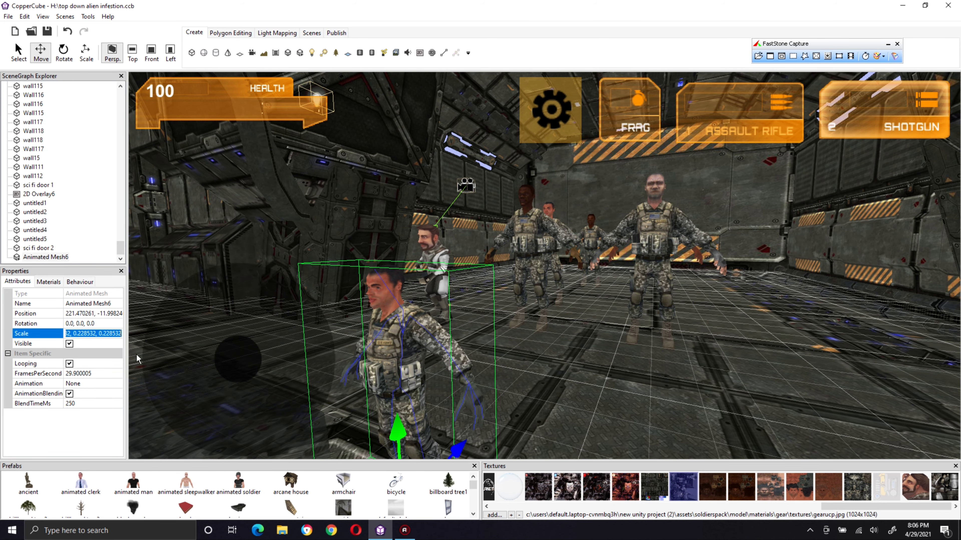
type("0.3,0.3,0.3,0.3,")
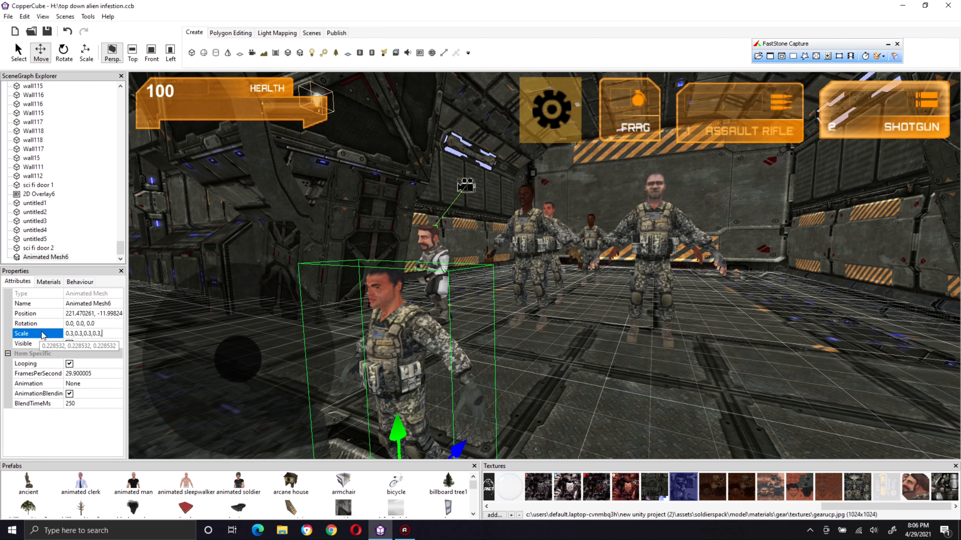
left_click(97, 306)
Step: Move the soldier along its Z axis, back toward the group of other soldiers
middle_click_drag(398, 313, 393, 324)
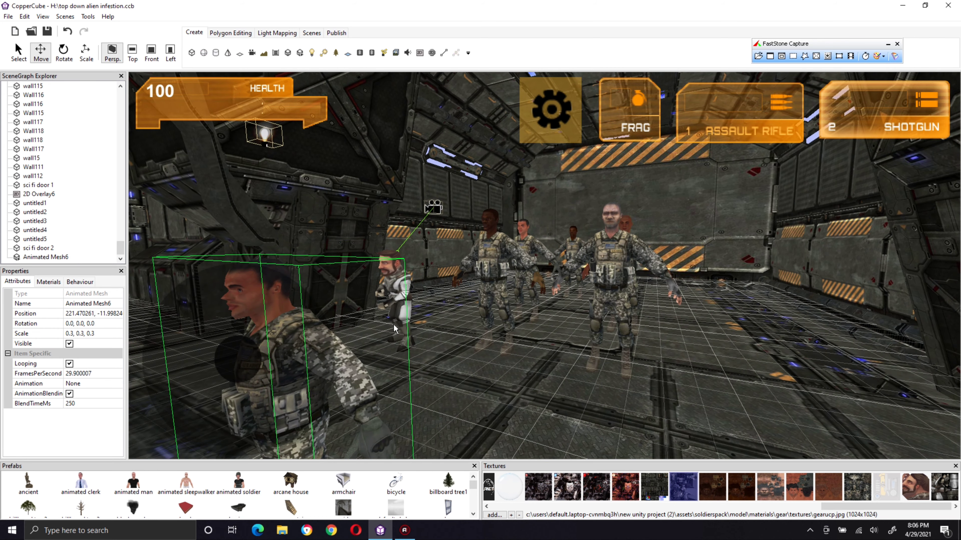
scroll(393, 325, "down", 4)
left_click_drag(419, 420, 551, 361)
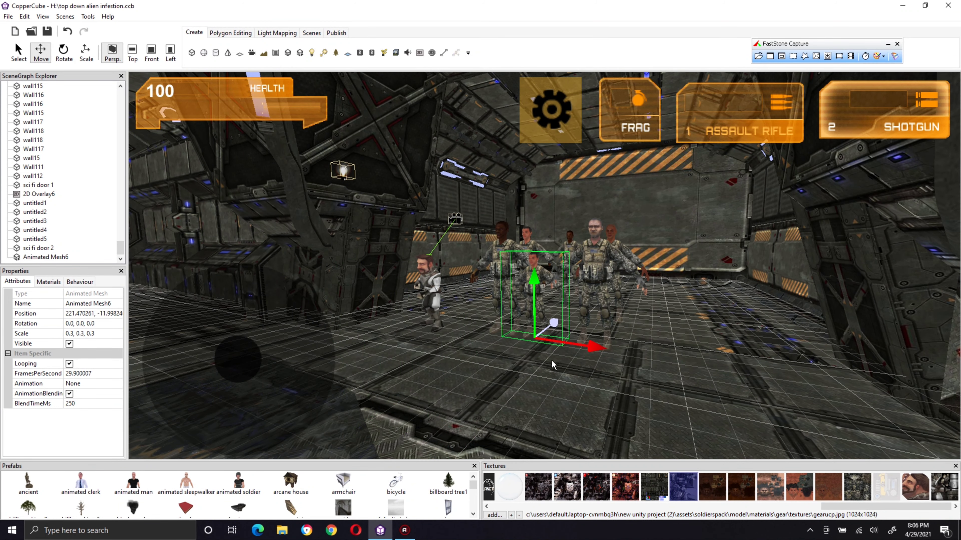
Step: Set the soldier's scale to 0.6, 0.6, 0.6
scroll(440, 355, "up", 4)
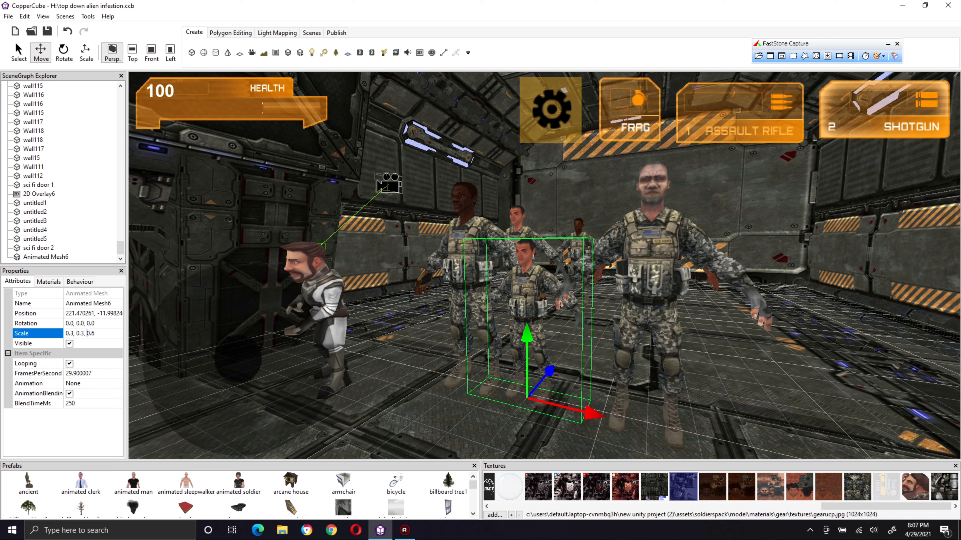
key("Left")
key("Left")
key("Left")
key("Left")
key("Left")
key("Left")
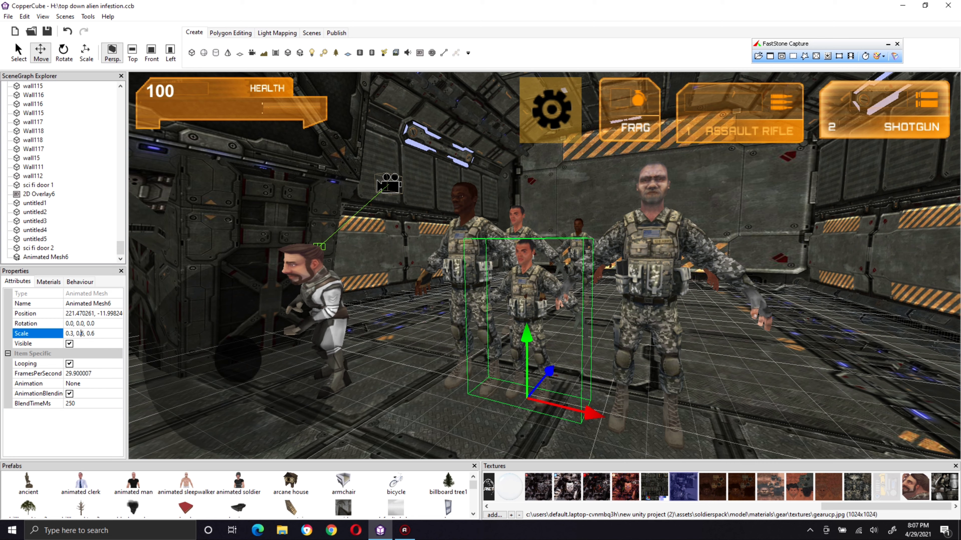
key("Delete")
type("6")
key("Left")
key("Left")
key("Left")
key("Left")
key("Left")
key("Left")
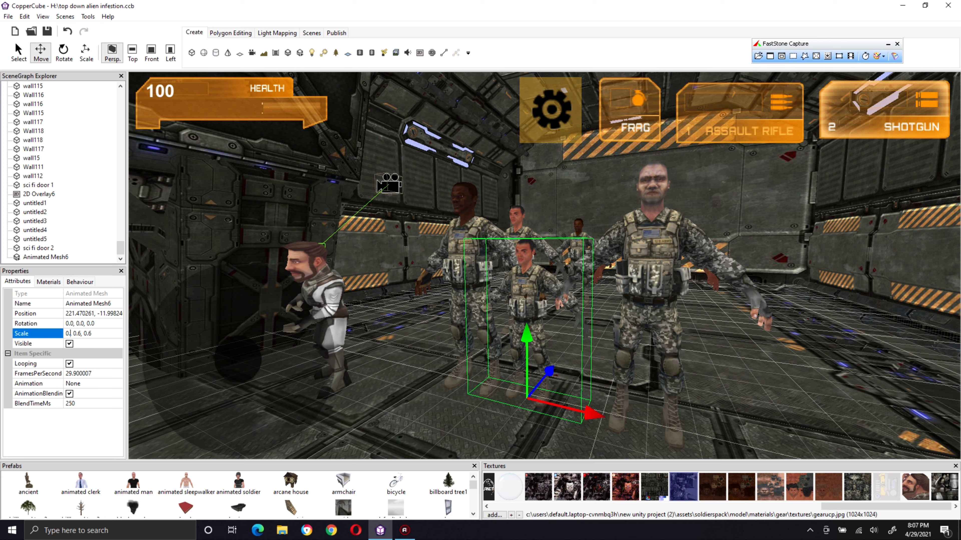
key("Delete")
type("6")
key("Return")
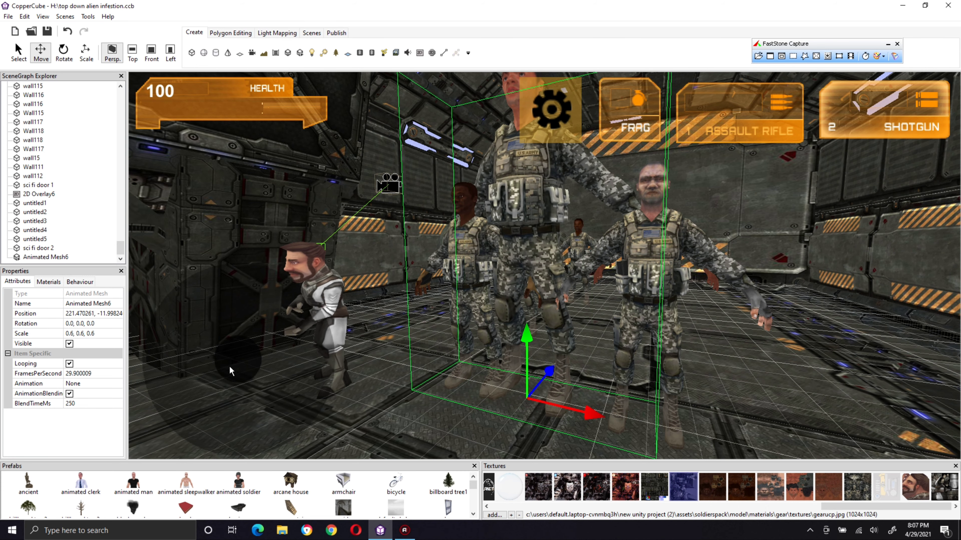
Step: Reduce the soldier's scale to 0.4 on all three axes to match the neighbouring soldiers
left_click(115, 332)
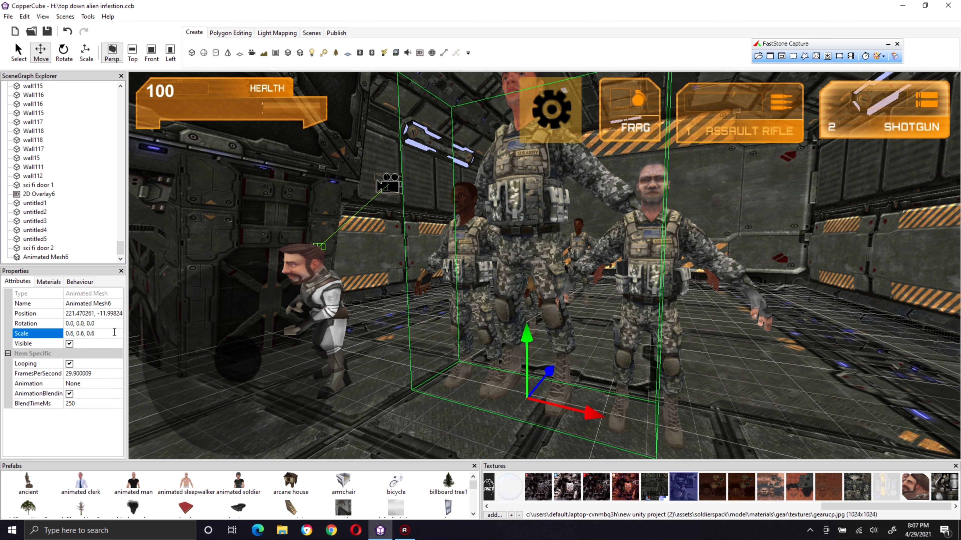
key("BackSpace")
type("4")
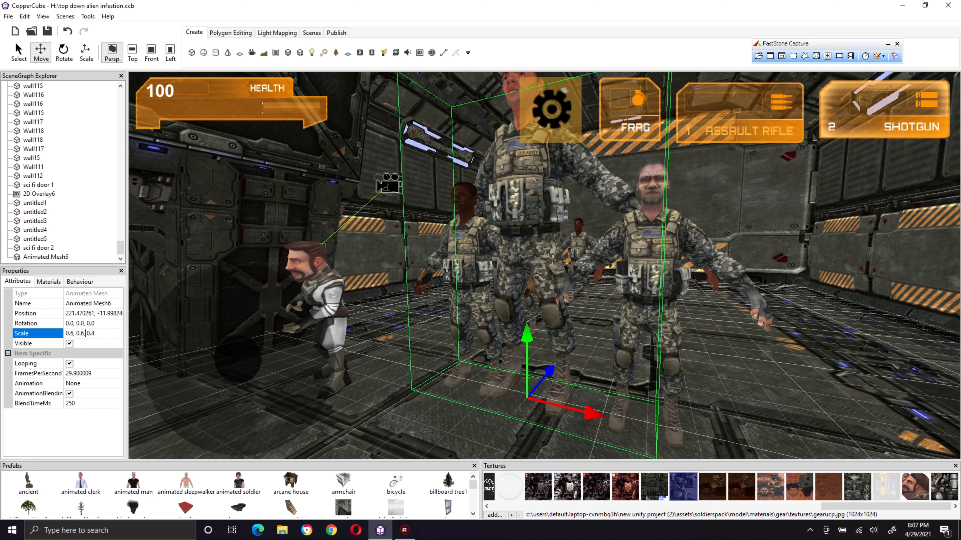
key("BackSpace")
type("4")
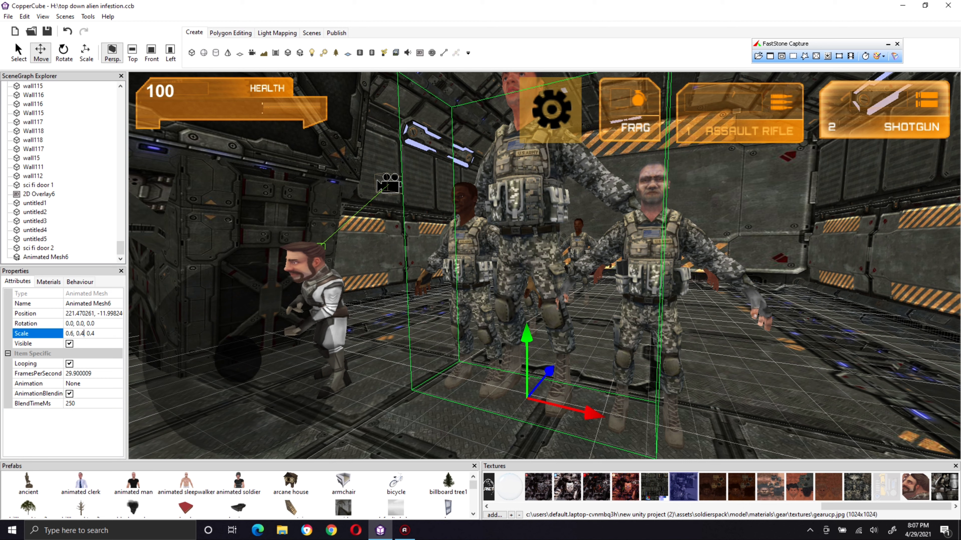
key("Left")
key("Left")
key("Left")
key("Left")
key("Left")
key("BackSpace")
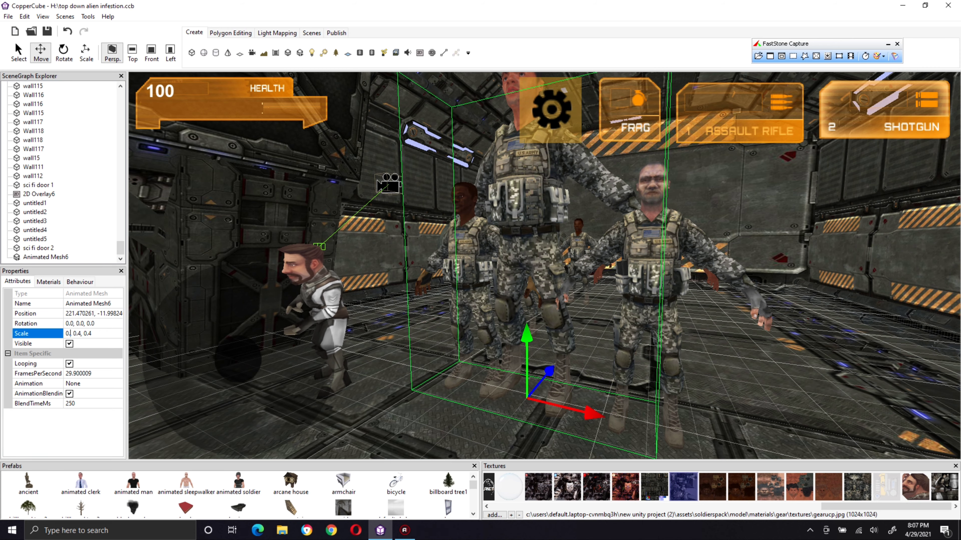
type("4")
key("Return")
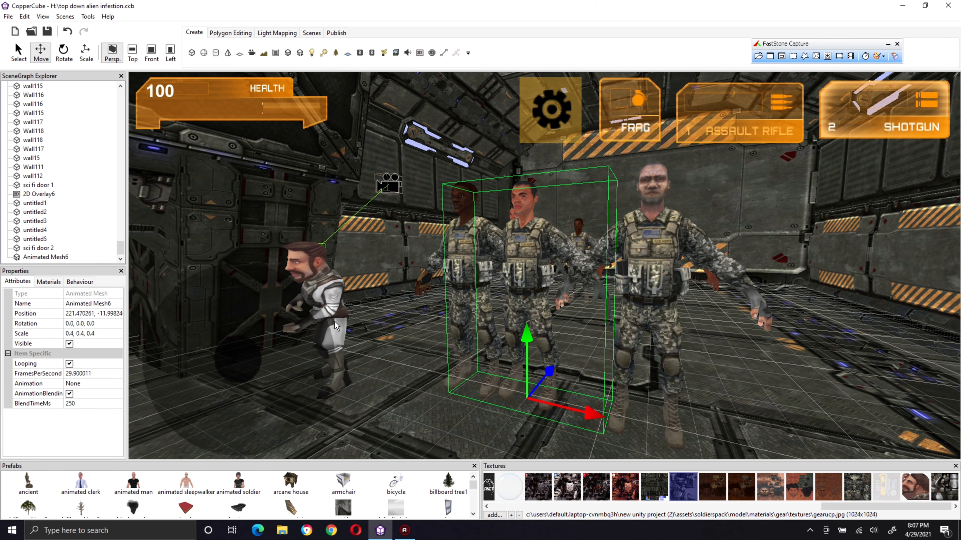
Step: Try a slight freehand rescale of the soldier along its X axis and undo it
scroll(374, 339, "up", 3)
scroll(378, 345, "up", 5)
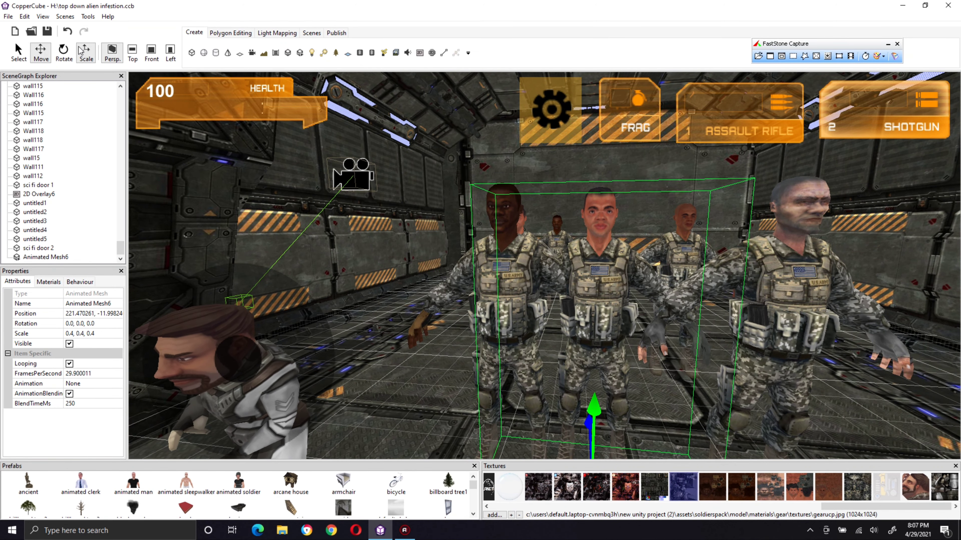
left_click(87, 52)
left_click_drag(281, 173, 423, 293)
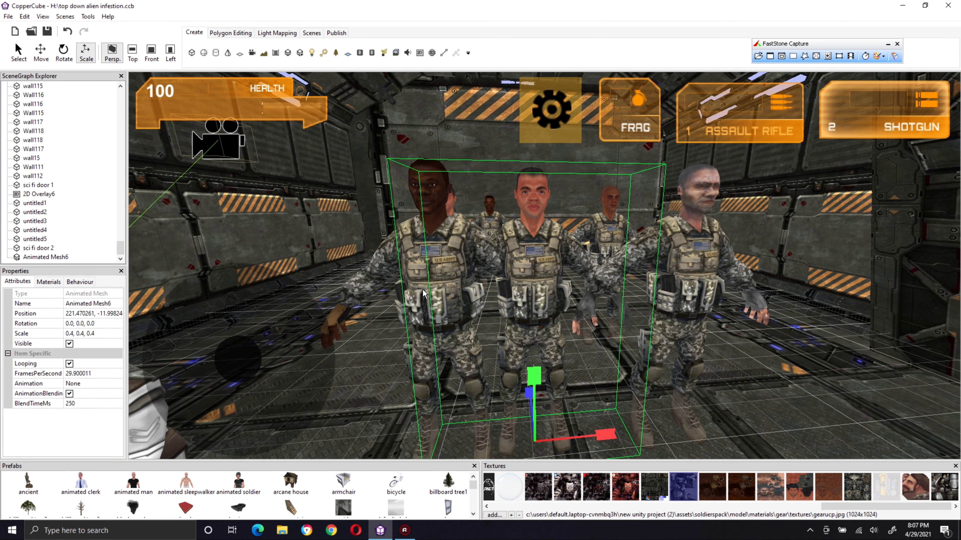
left_click_drag(599, 435, 602, 436)
key("ctrl+z")
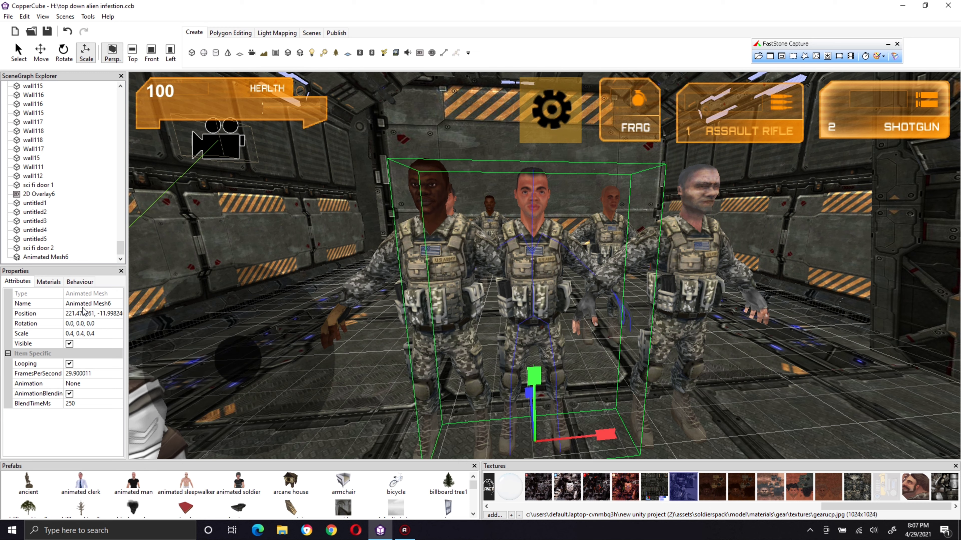
Step: Apply the skinblackb.bmp texture to the soldier's first material slot
left_click(49, 282)
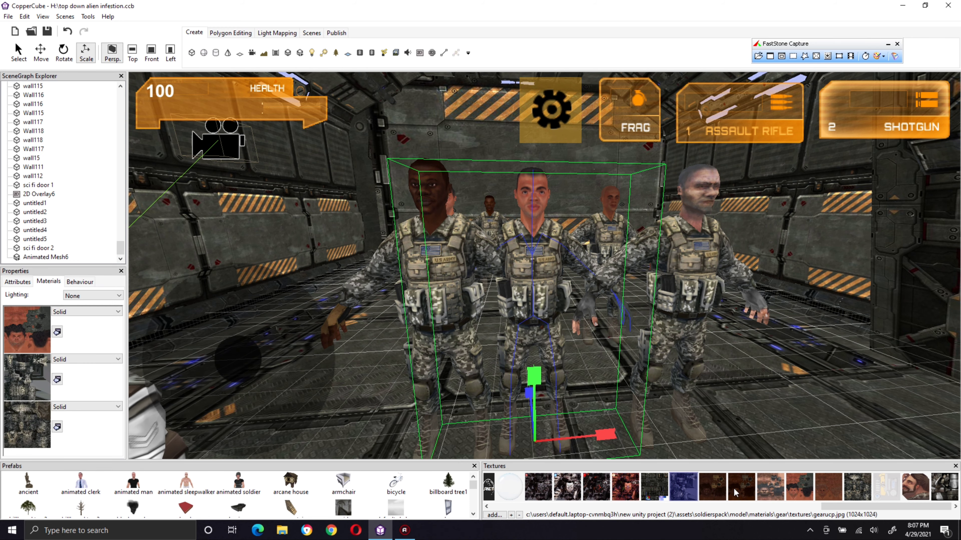
left_click(747, 491)
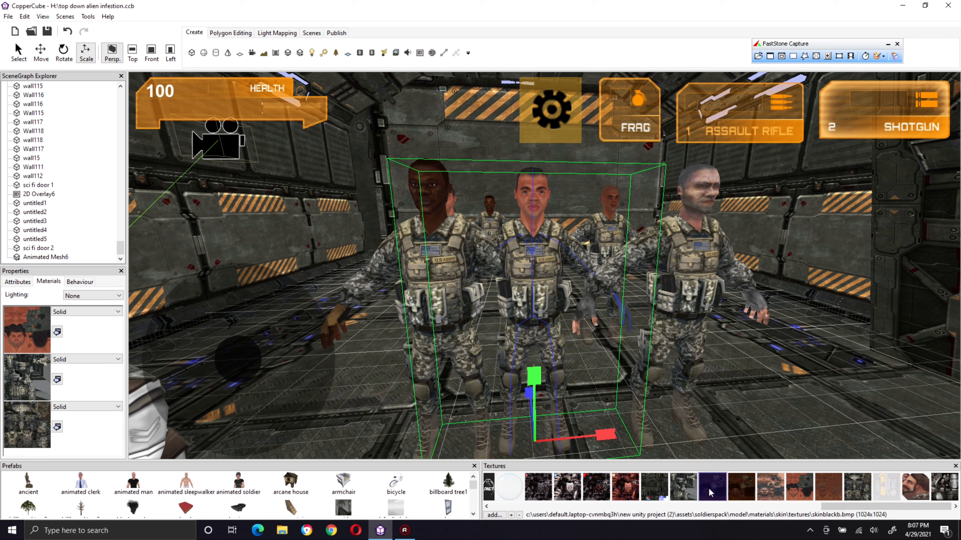
left_click(57, 332)
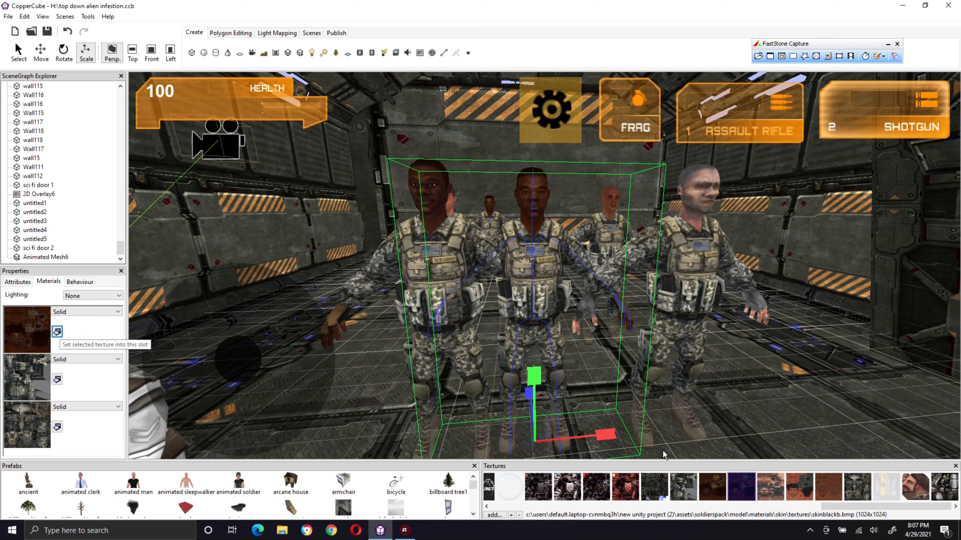
Step: Try skinwhitecnogloves.png and skinmat_albedo.bmp as the skin texture in the soldier's first material slot
left_click(825, 491)
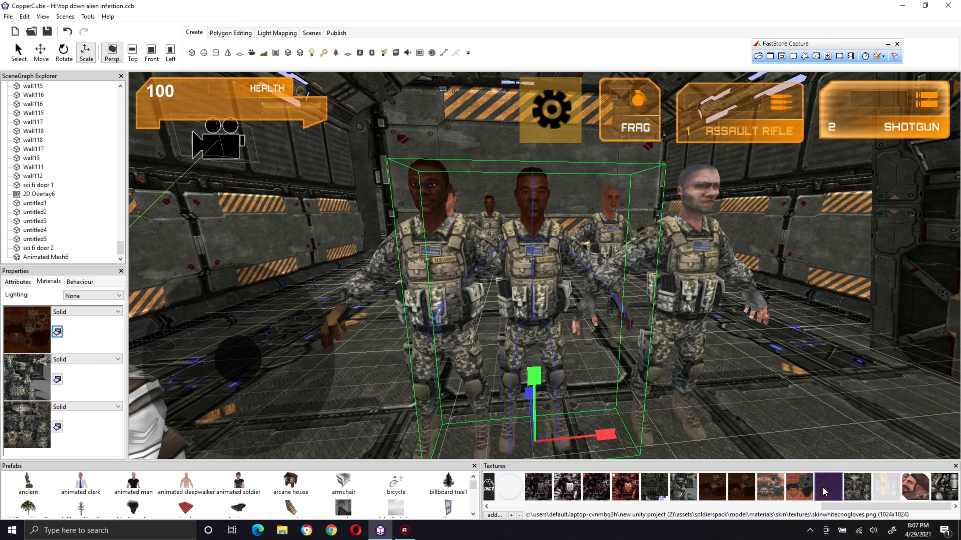
left_click(58, 332)
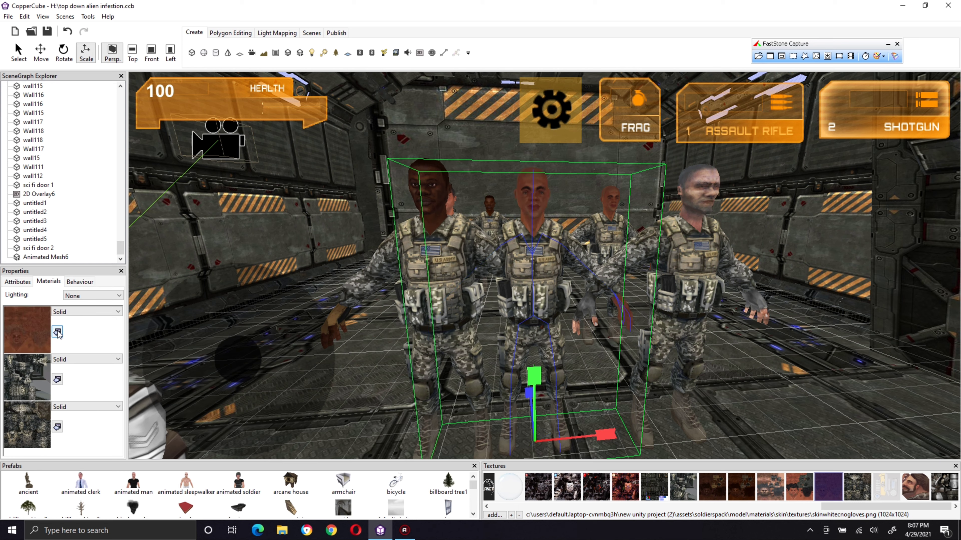
left_click(775, 491)
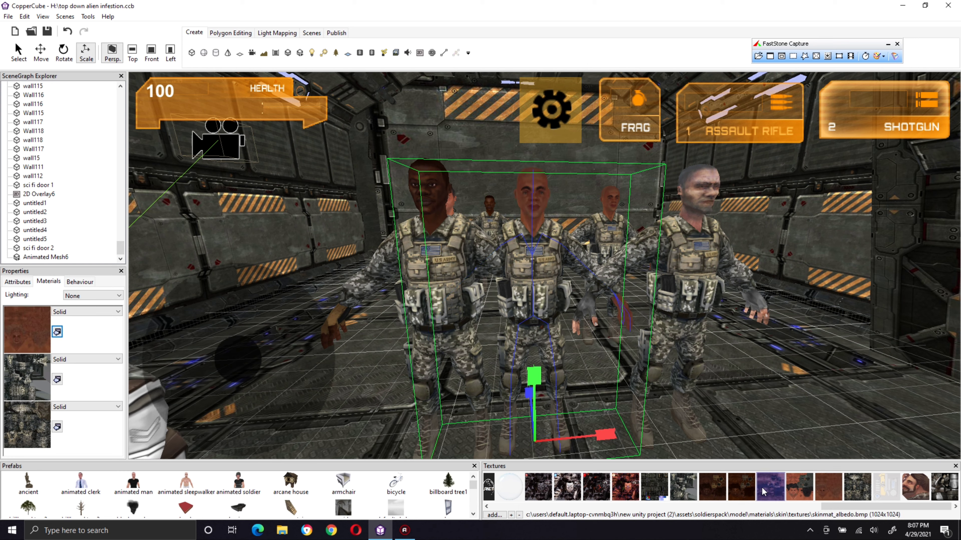
left_click(57, 332)
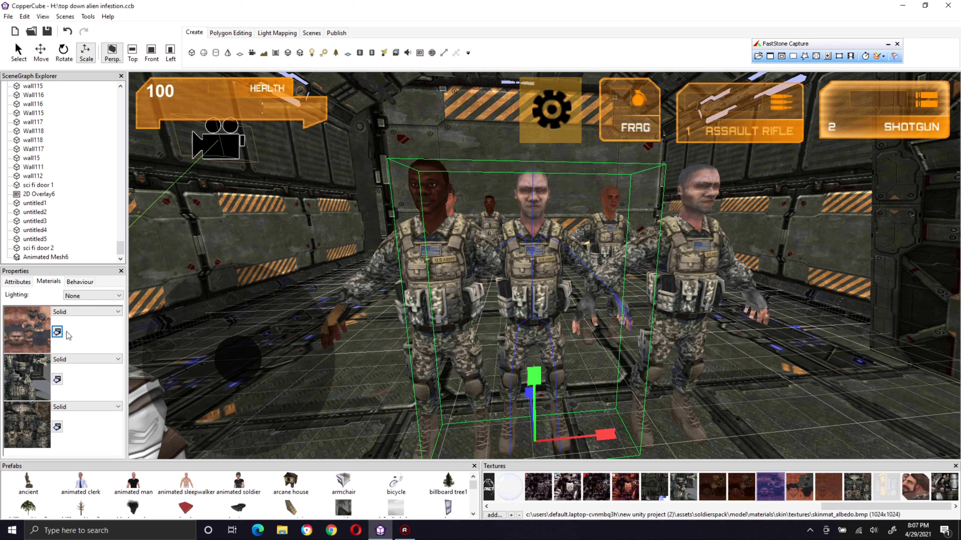
Step: Apply the skinblacka.bmp texture to the soldier's first material slot
left_click(713, 496)
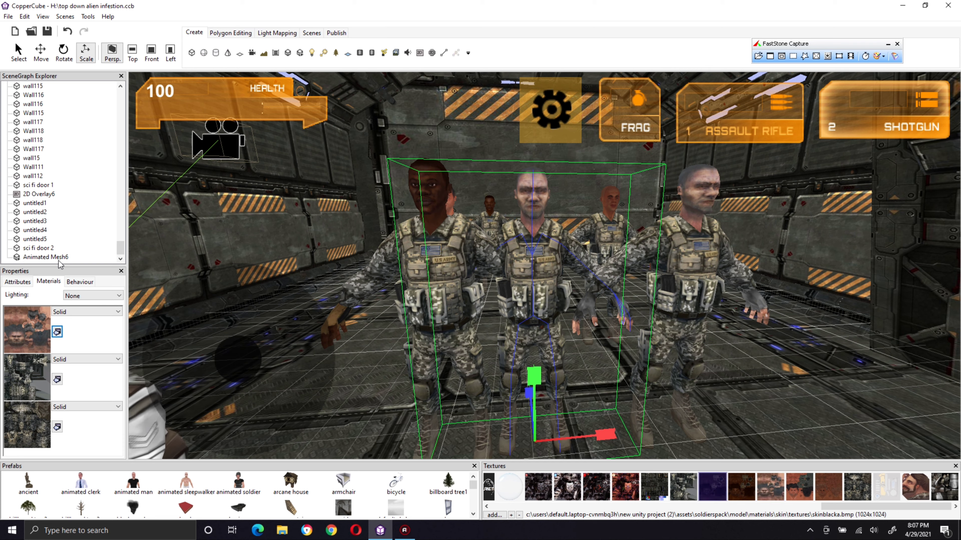
left_click(58, 332)
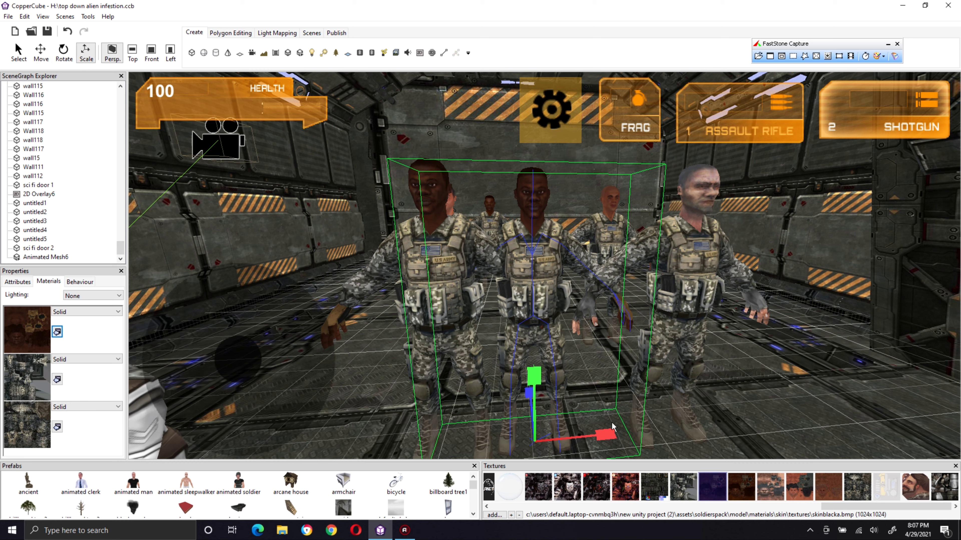
left_click_drag(607, 435, 609, 435)
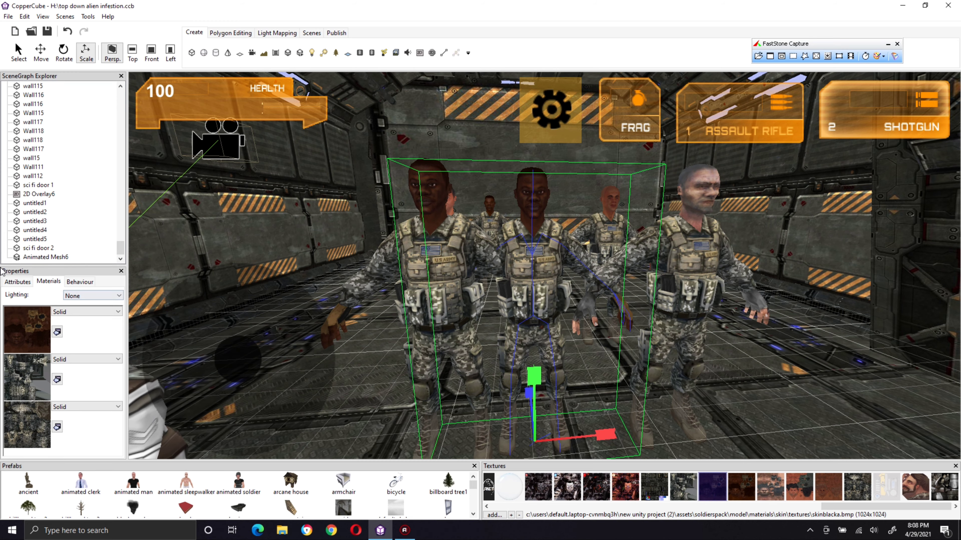
Step: Examine the animated soldier's attributes and compare it from the side with the neighbouring soldiers
left_click(9, 284)
right_click_drag(700, 378, 672, 358)
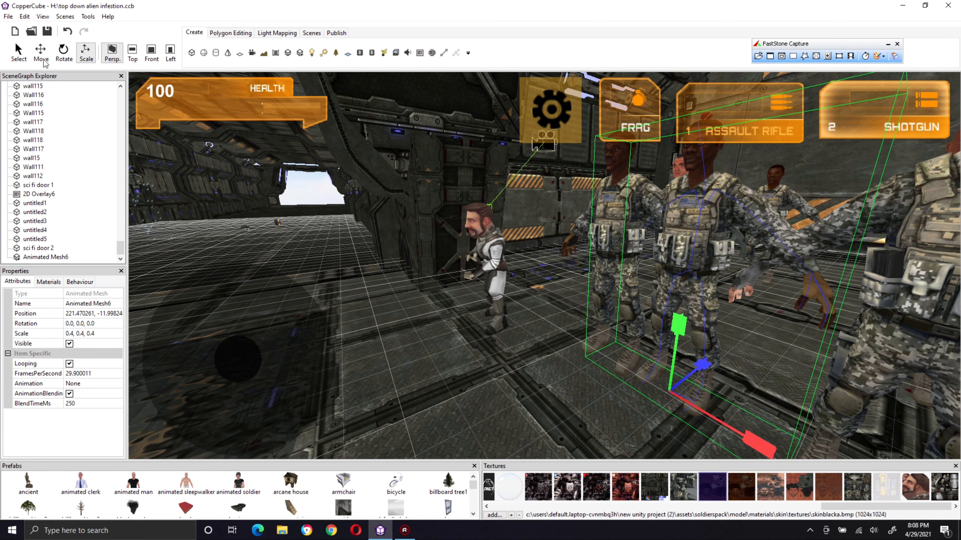
left_click(41, 51)
left_click_drag(701, 367, 588, 378)
scroll(588, 364, "down", 1)
scroll(630, 356, "up", 2)
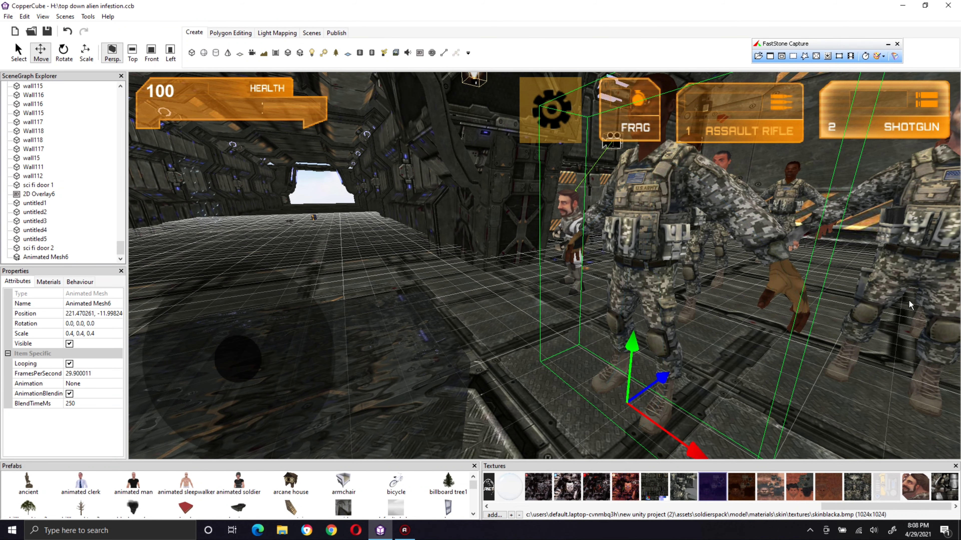
left_click(916, 284)
middle_click_drag(891, 283, 834, 300)
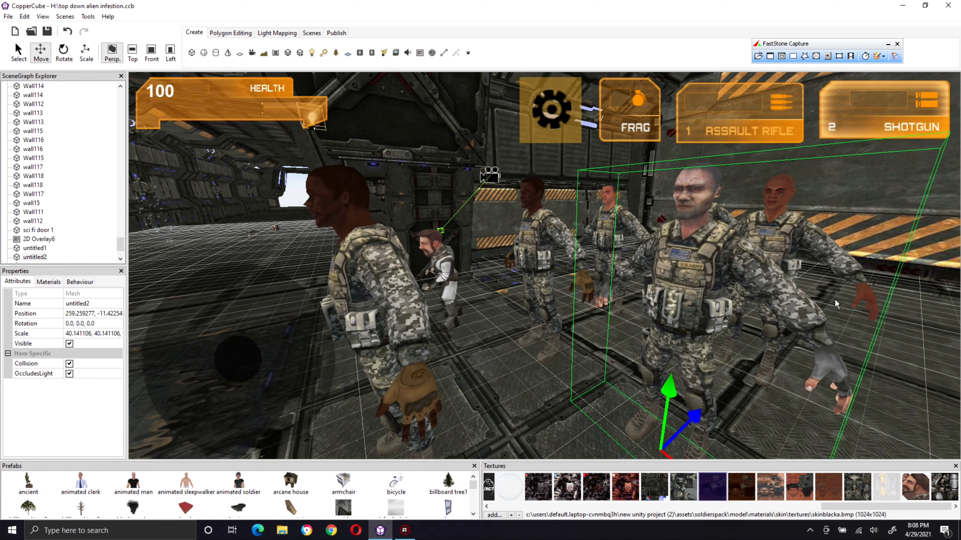
left_click(378, 270)
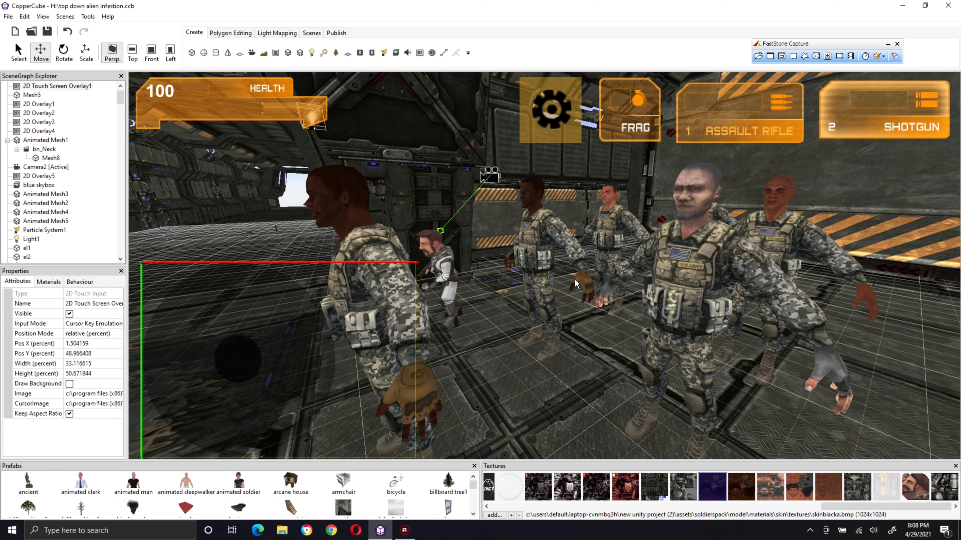
right_click_drag(574, 279, 598, 246)
Step: Select the animated soldier and open its animation for editing
left_click(599, 247)
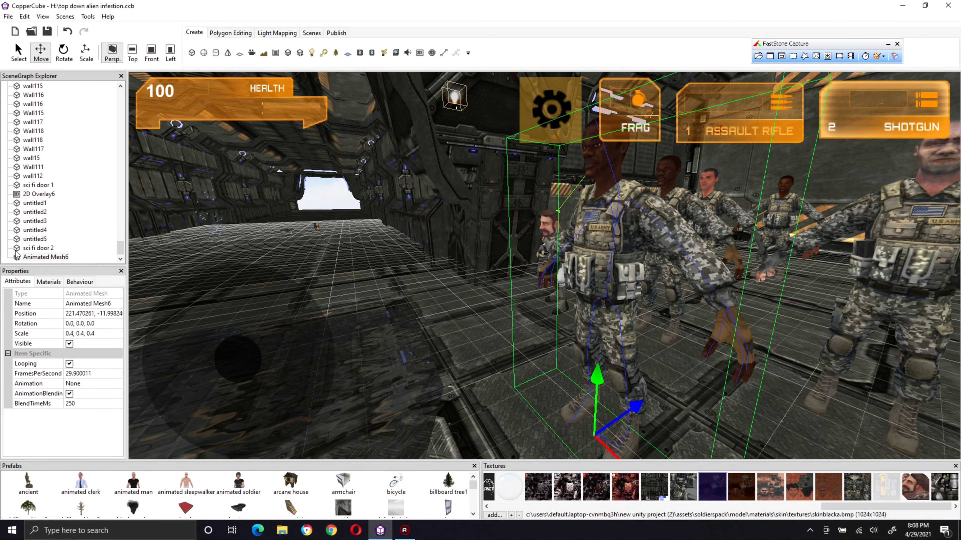
left_click(91, 383)
left_click(117, 384)
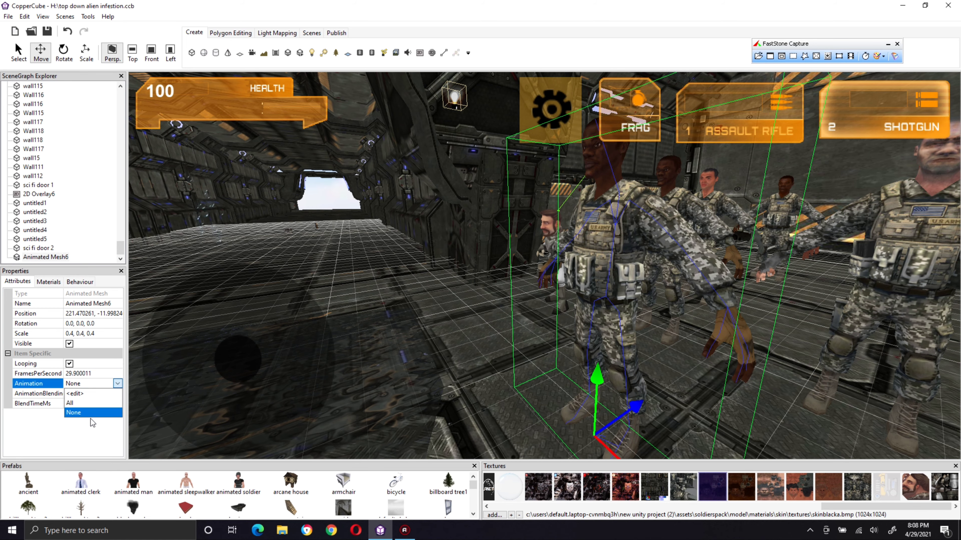
left_click(90, 396)
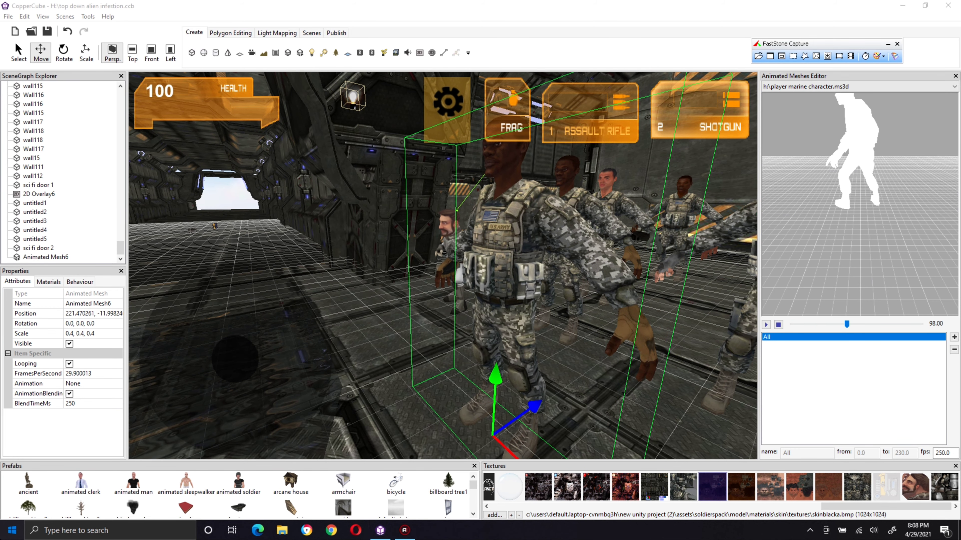
Step: Launch Blender and minimise its console window
key("super")
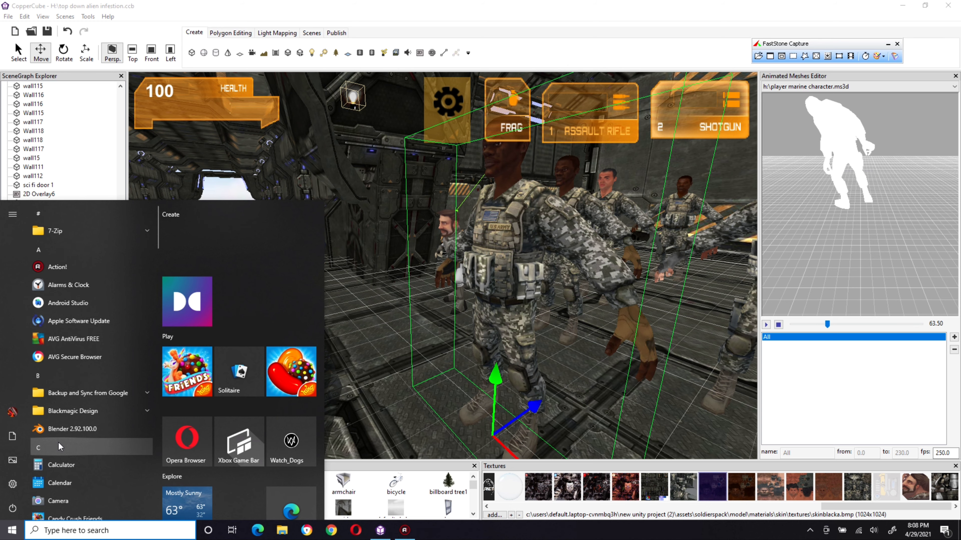
type("blender")
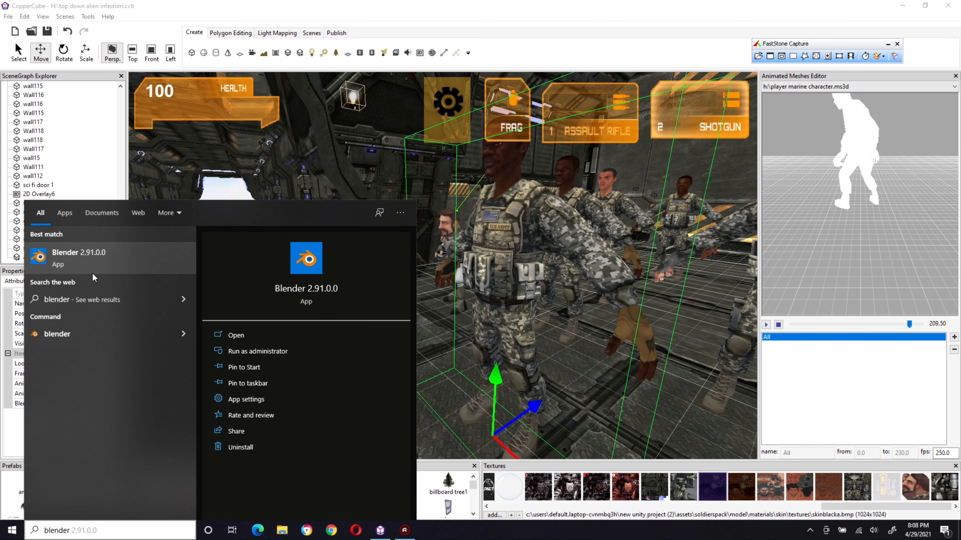
left_click(124, 340)
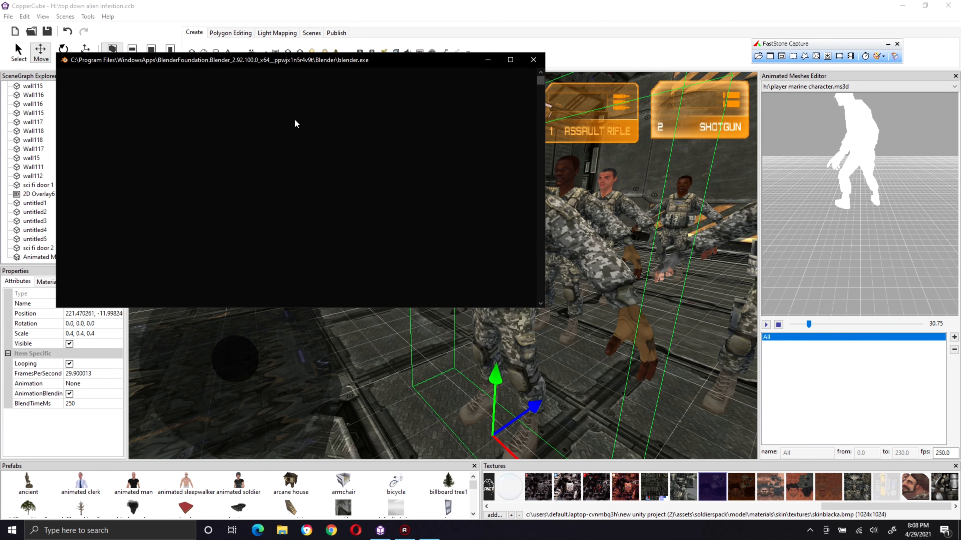
left_click(487, 61)
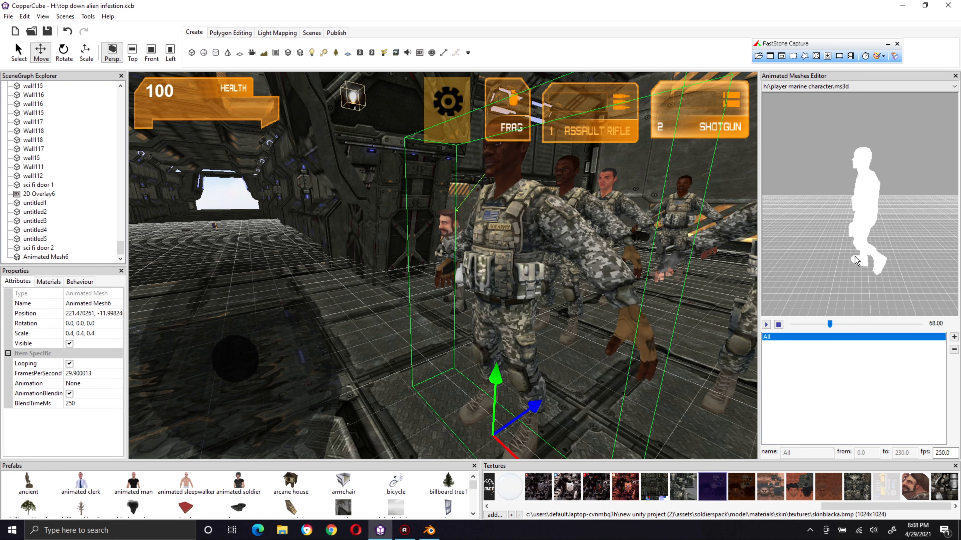
Step: Set the frame rate of the soldier's All animation to 29.9 fps and minimise the floating capture toolbar
left_click_drag(952, 453, 907, 438)
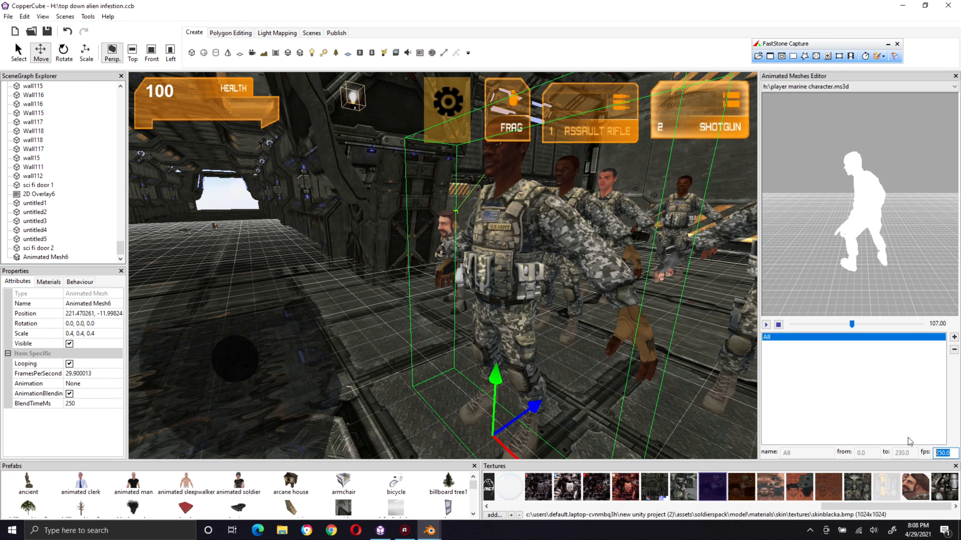
type("29.")
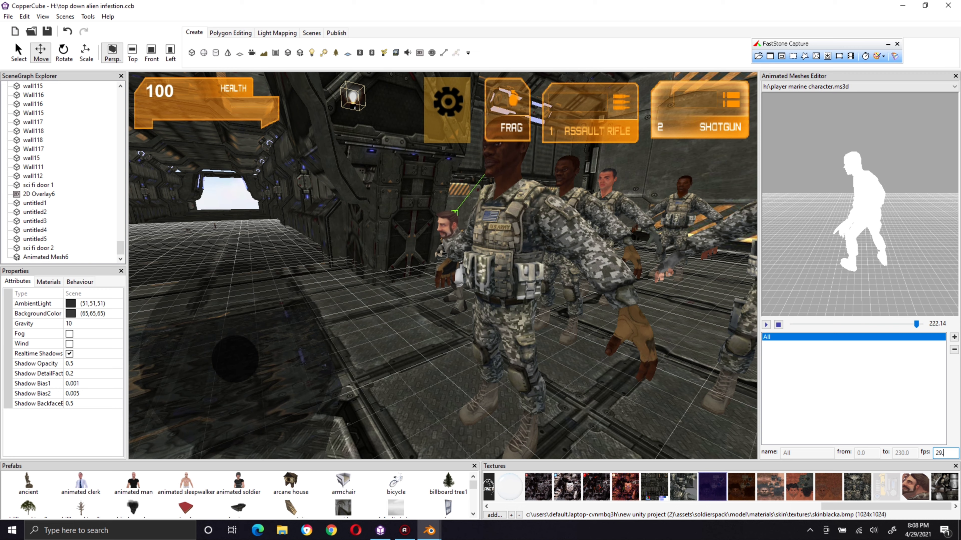
type("9")
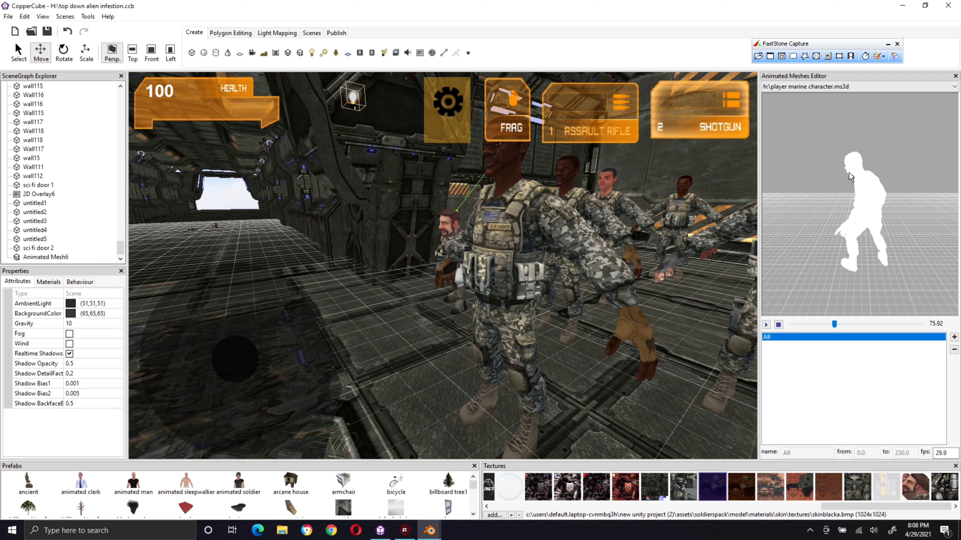
left_click(888, 44)
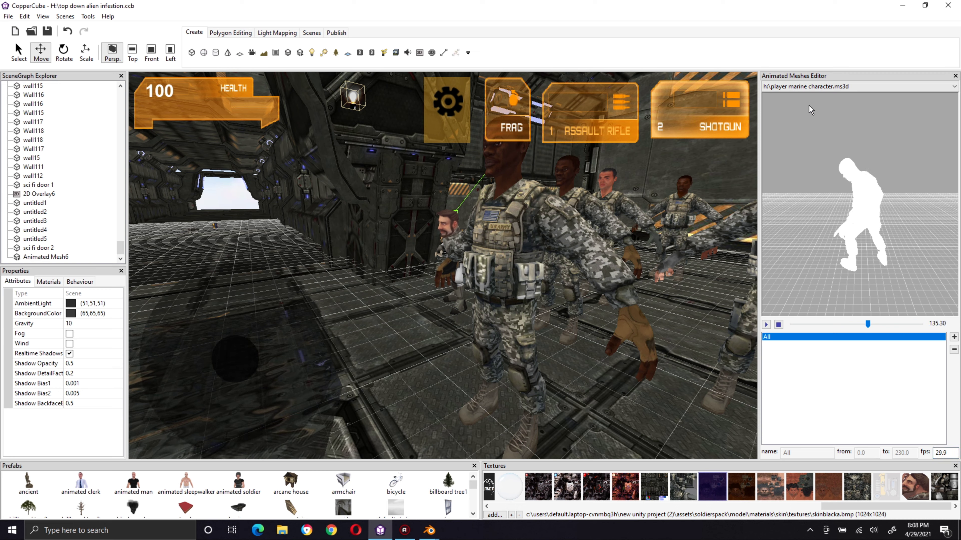
Step: Switch to Blender to check whether it has loaded, and return to CopperCube
mouse_move(429, 530)
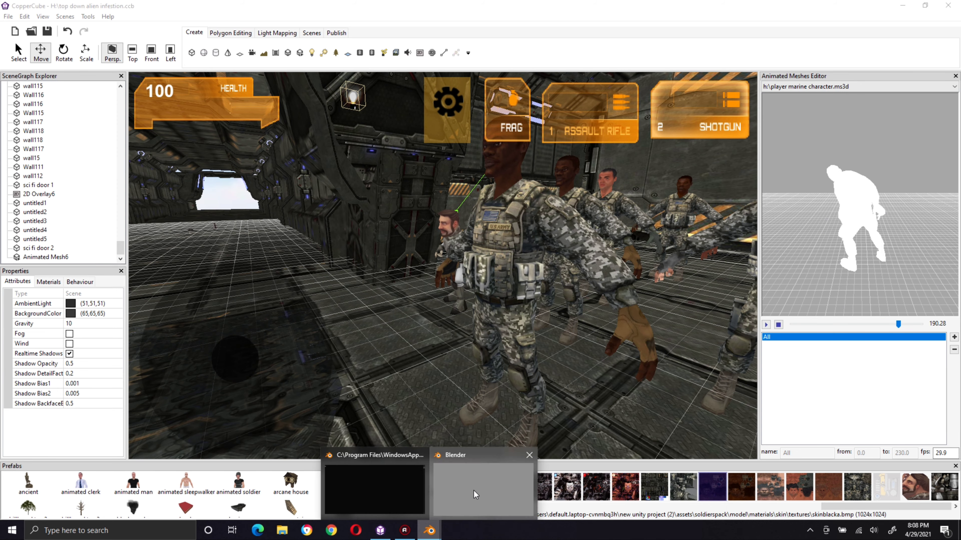
left_click(421, 459)
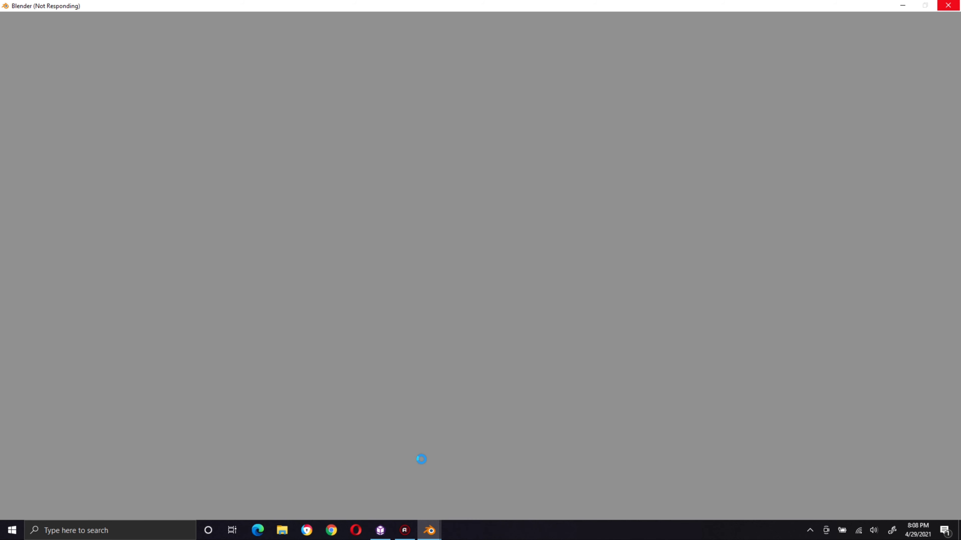
left_click(390, 529)
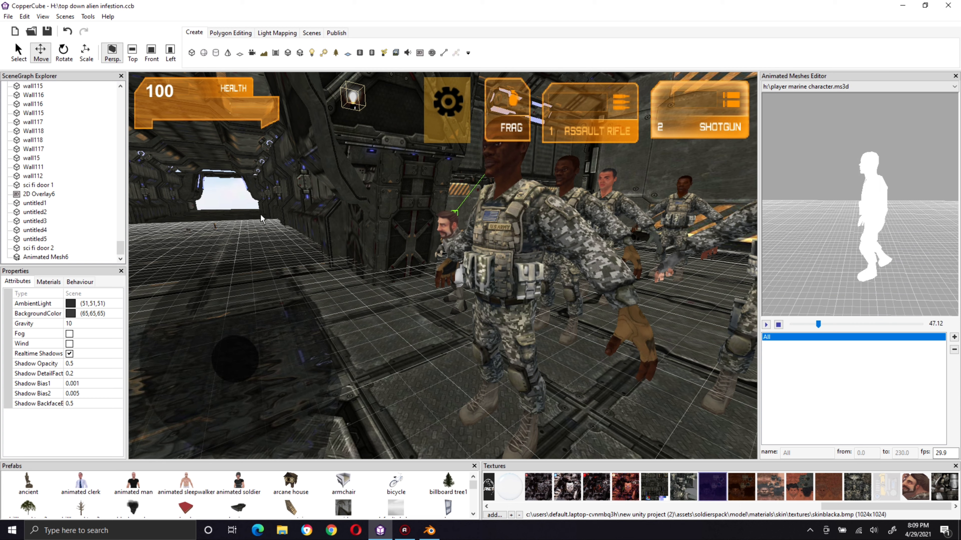
right_click(37, 169)
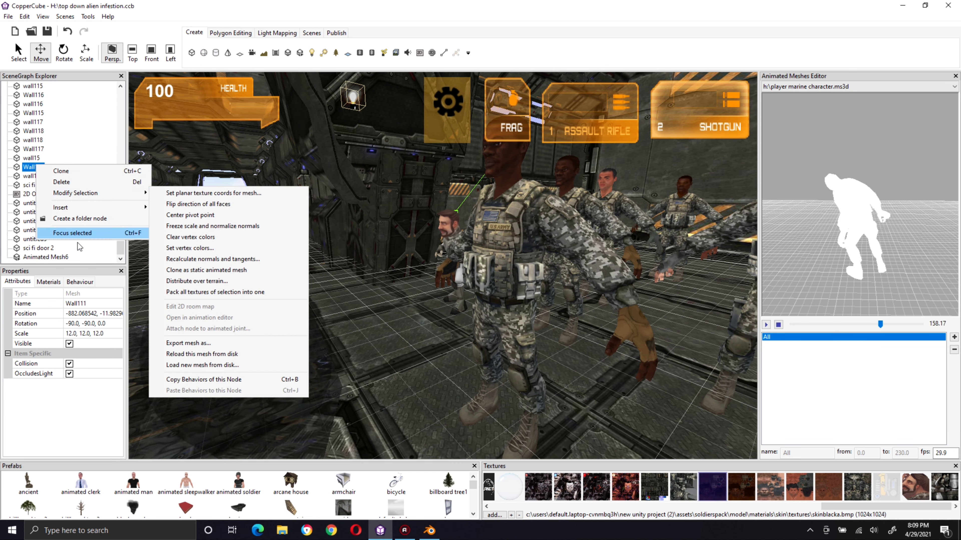
left_click(29, 169)
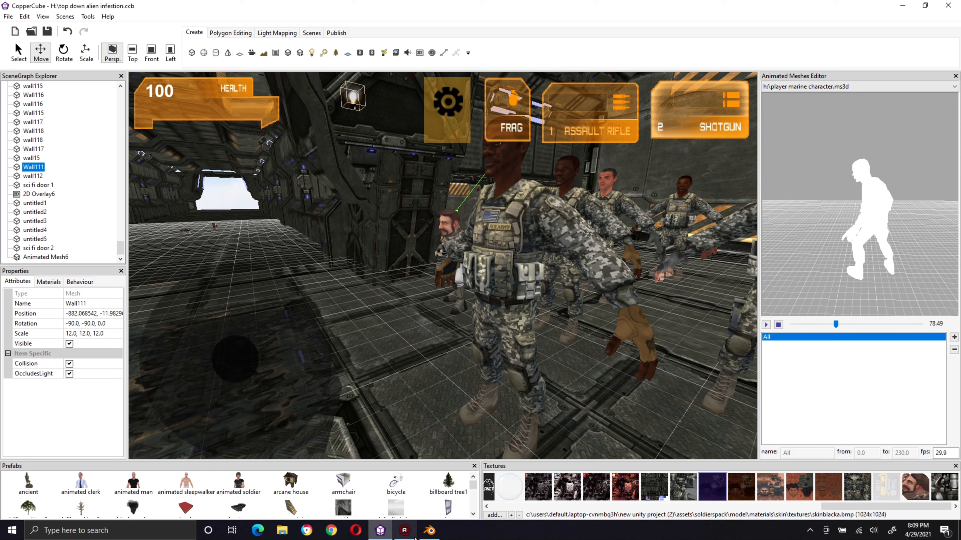
left_click(429, 530)
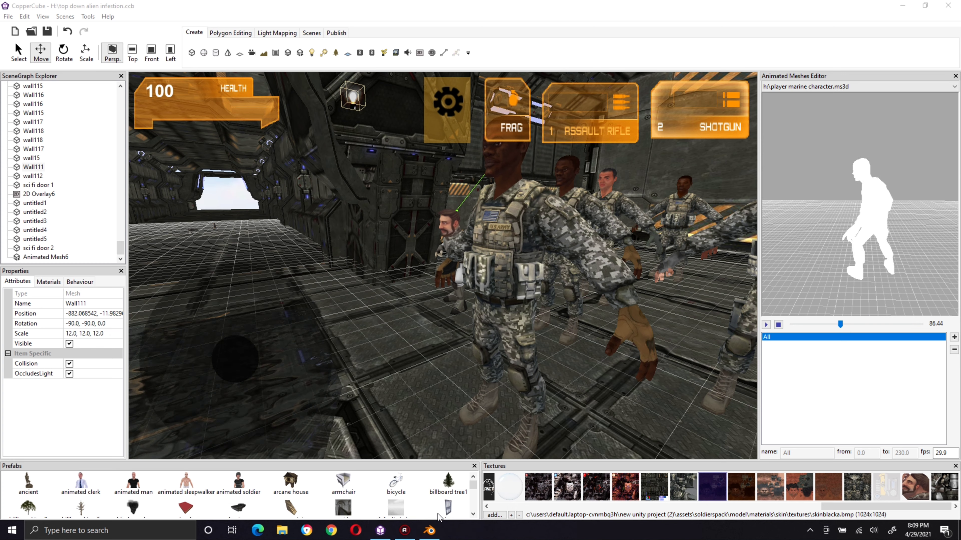
mouse_move(430, 532)
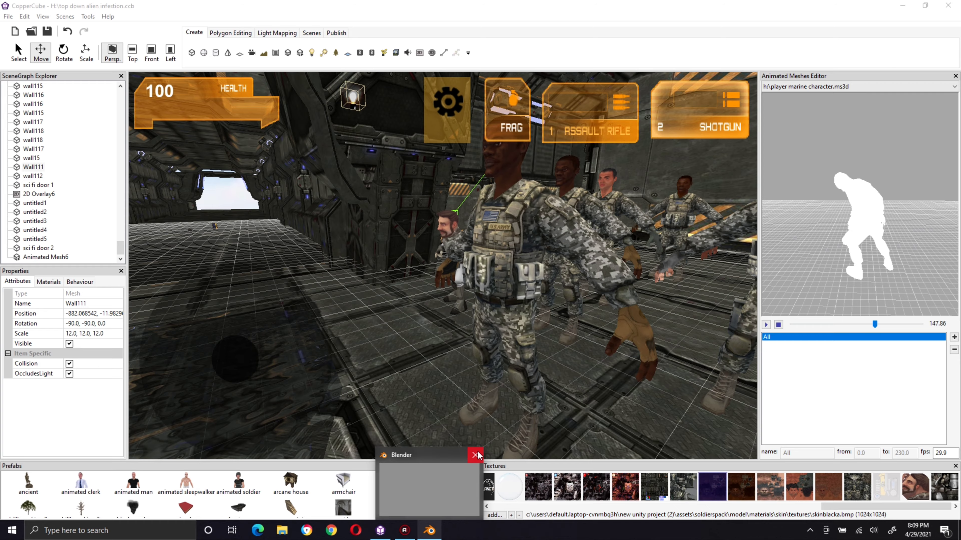
Step: Select the animated soldier, add a new animation to its mesh, and clear the default name
left_click(606, 345)
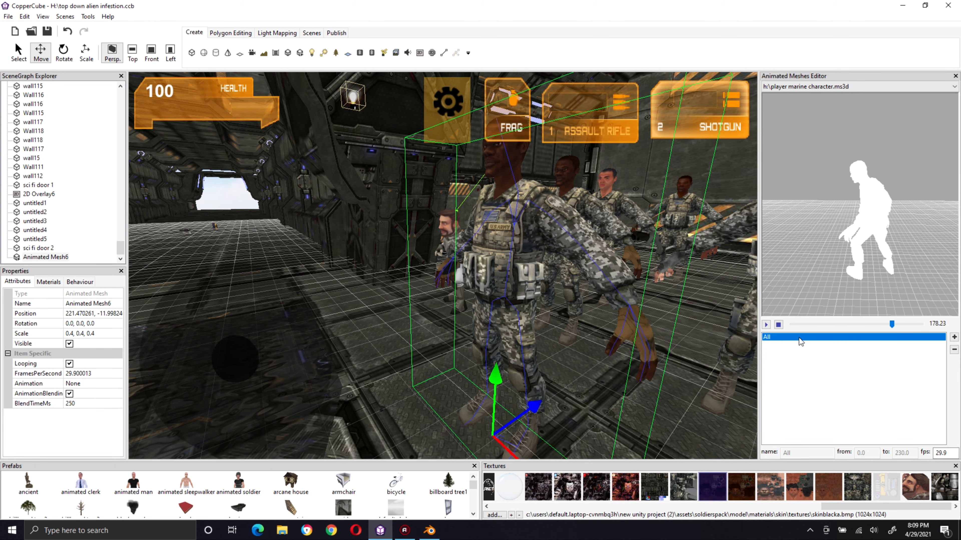
left_click(953, 337)
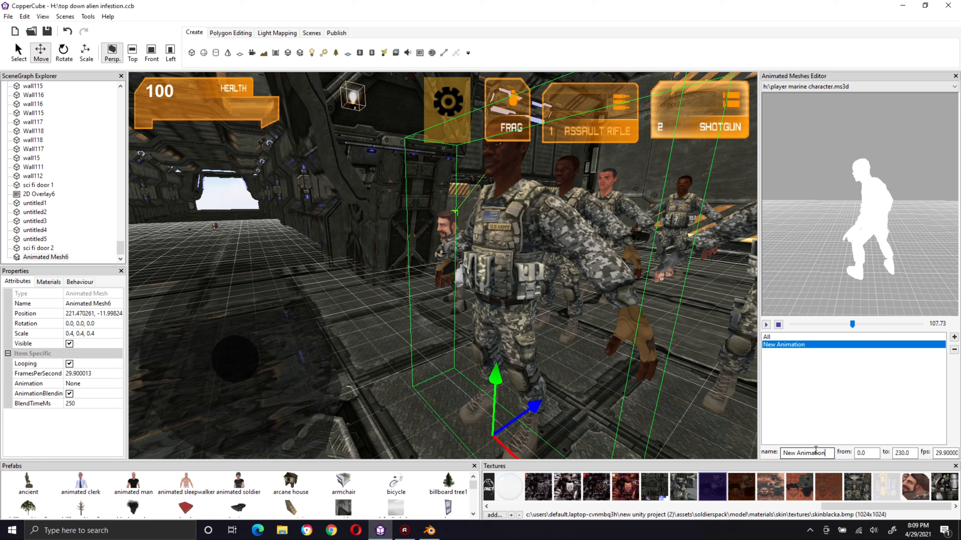
left_click_drag(825, 454, 736, 440)
key("BackSpace")
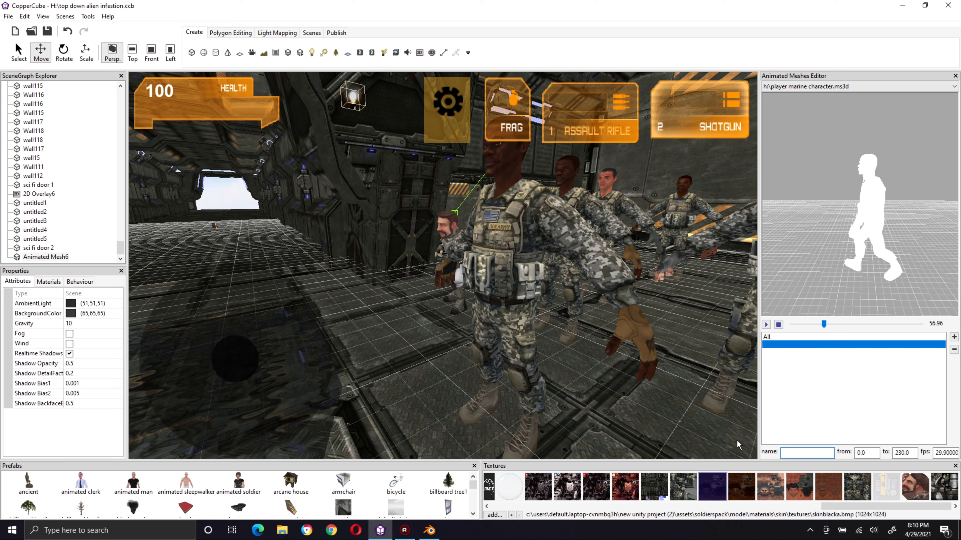
type("idle")
key("BackSpace")
key("BackSpace")
key("BackSpace")
key("BackSpace")
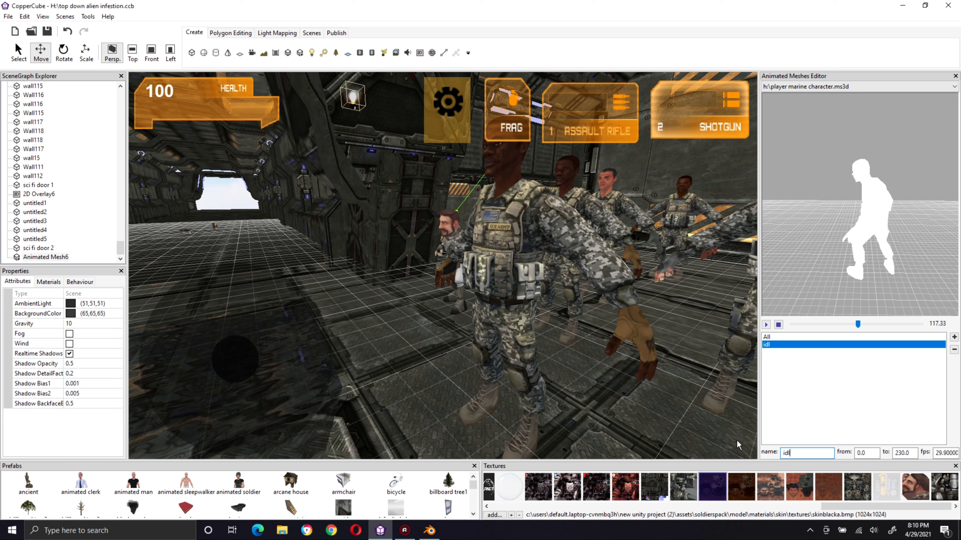
type("wal")
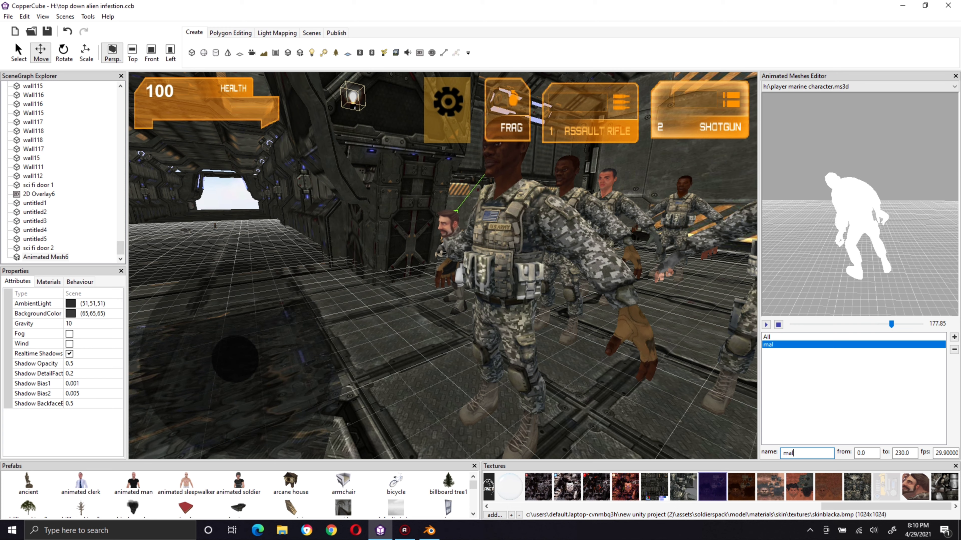
key("BackSpace")
key("BackSpace")
key("BackSpace")
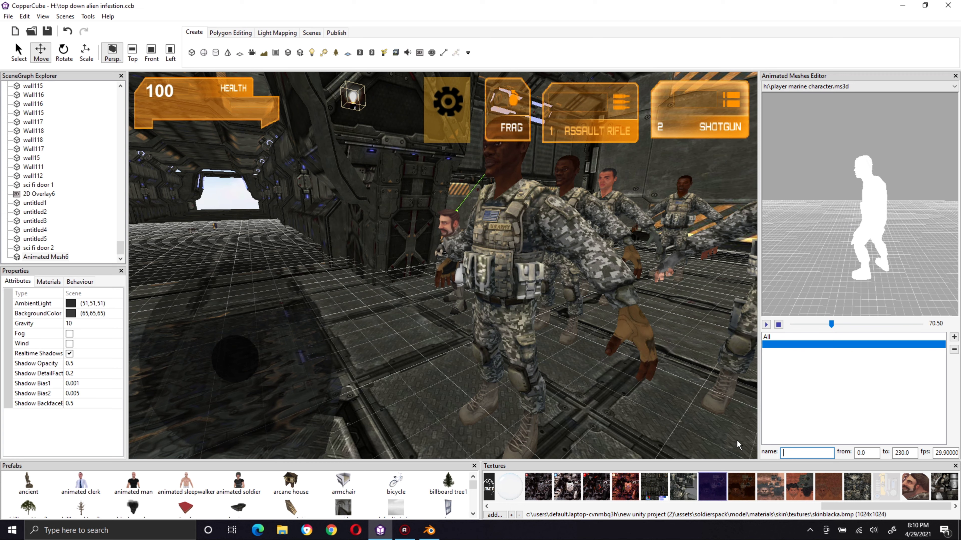
Step: Name the soldier mesh's new animation MAIN_IDLE
type("MAIN")
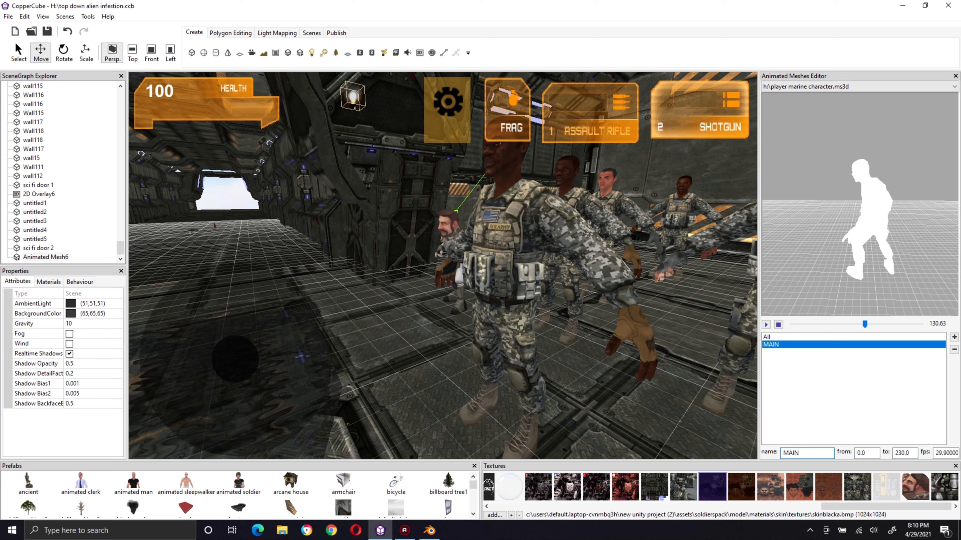
type("_IDEL")
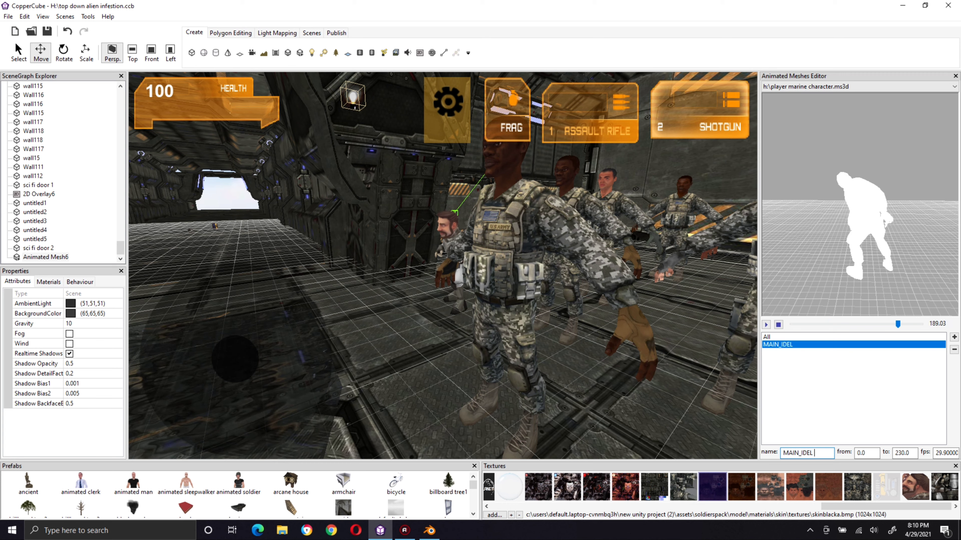
key("BackSpace")
key("BackSpace")
type("LE")
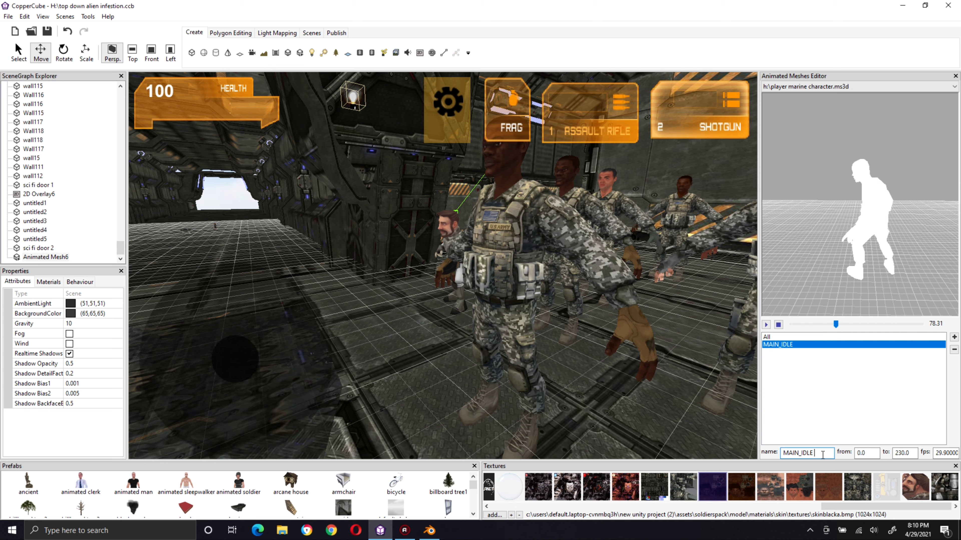
Step: Stop the mesh's animation preview and scrub it to frame 23 to identify the opening motion
left_click(869, 454)
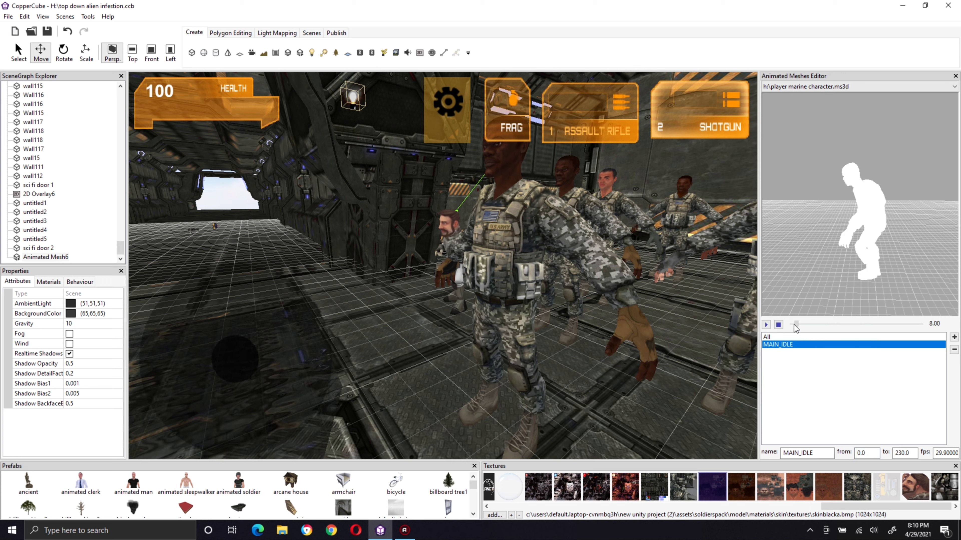
left_click(778, 324)
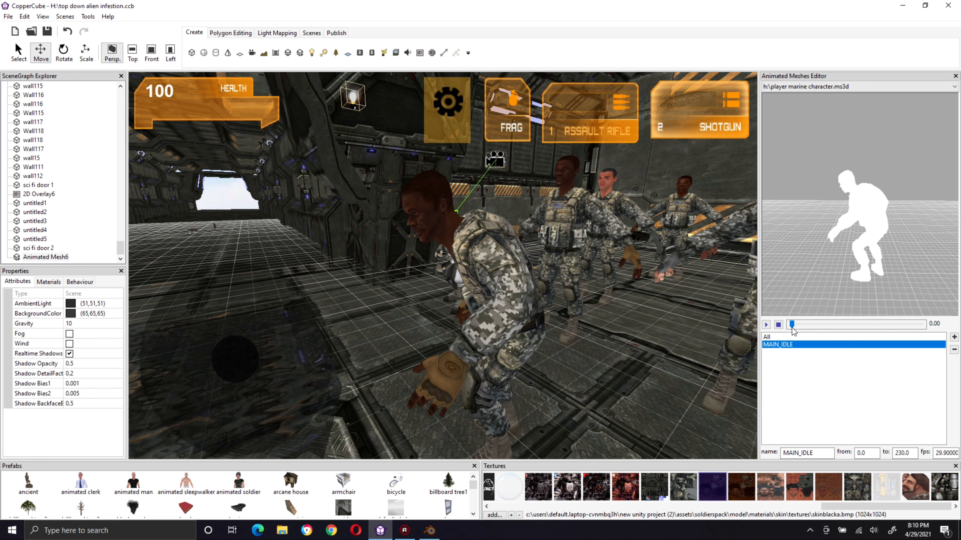
left_click_drag(792, 325, 804, 328)
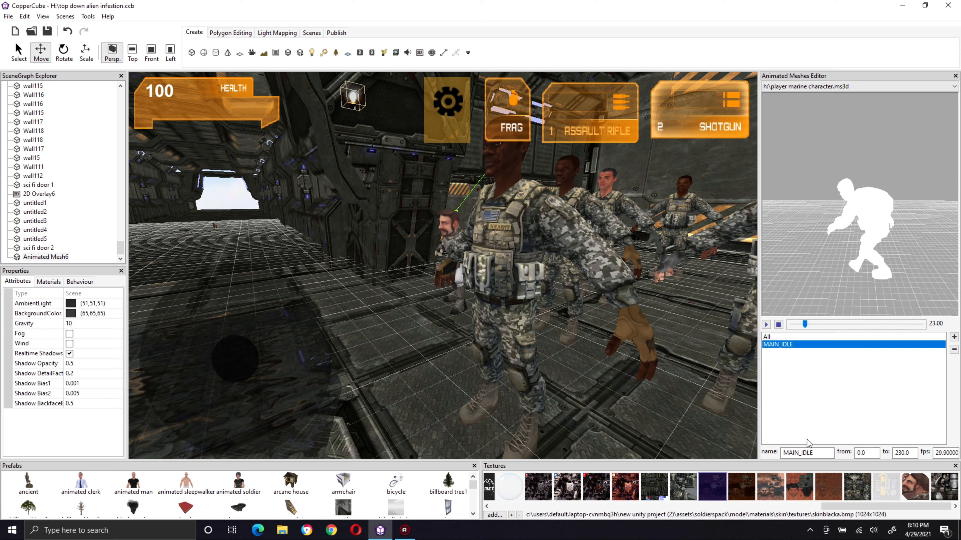
Step: Replace the new animation's name with crouch_run
left_click_drag(817, 453, 735, 453)
key("BackSpace")
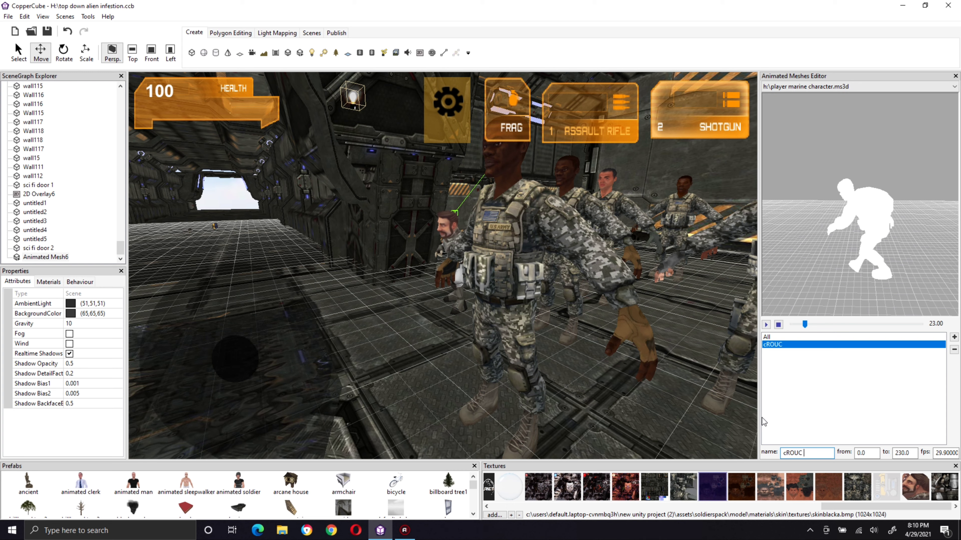
key("BackSpace")
key("BackSpace")
key("BackSpace")
key("BackSpace")
key("BackSpace")
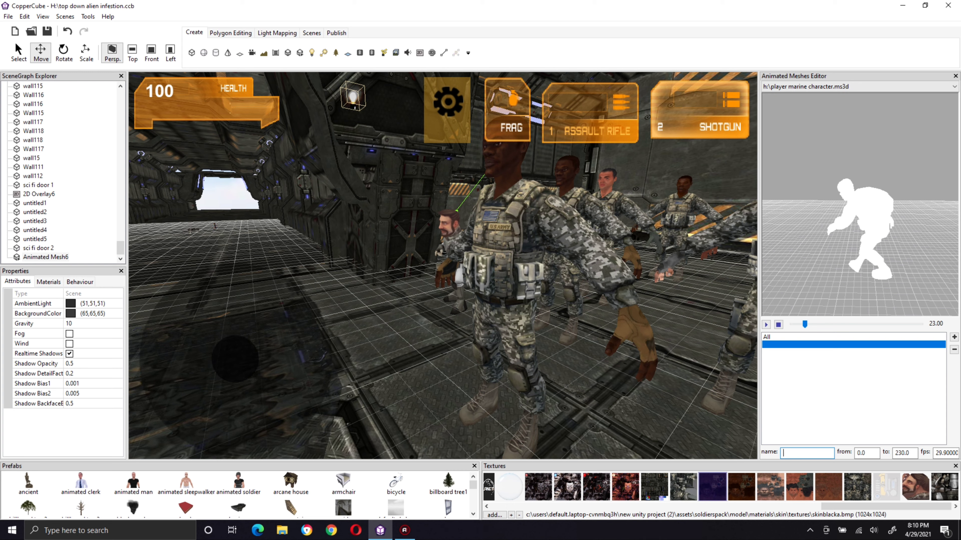
type("croi")
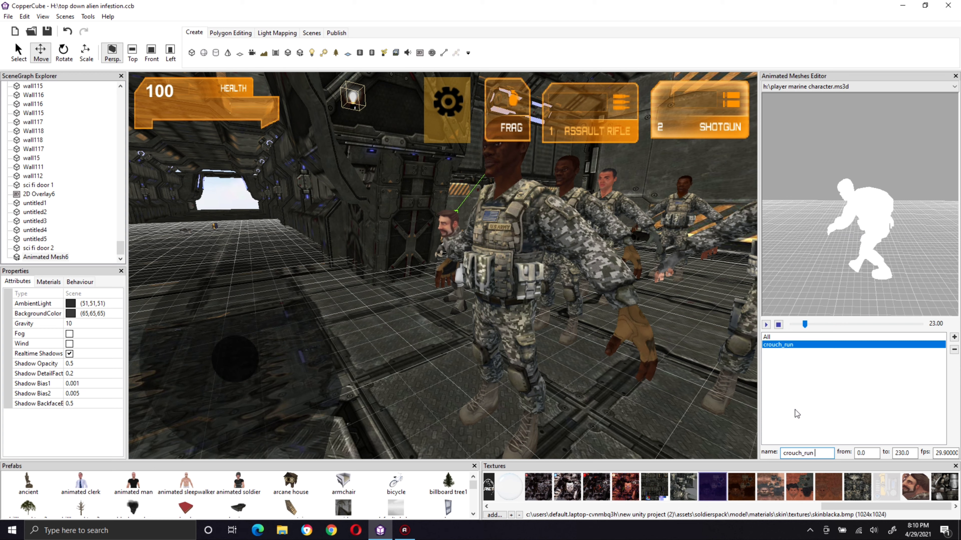
Step: Scrub the soldier's preview between frames 23 and 33 to examine where the crouching motion ends
left_click(861, 452)
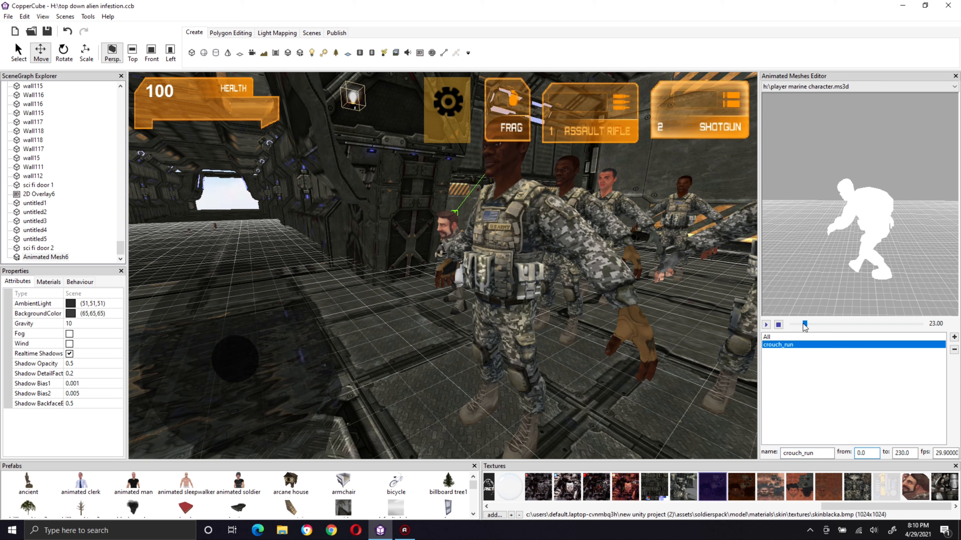
mouse_move(804, 325)
left_mouse_down()
mouse_move(792, 325)
mouse_move(810, 333)
left_mouse_up()
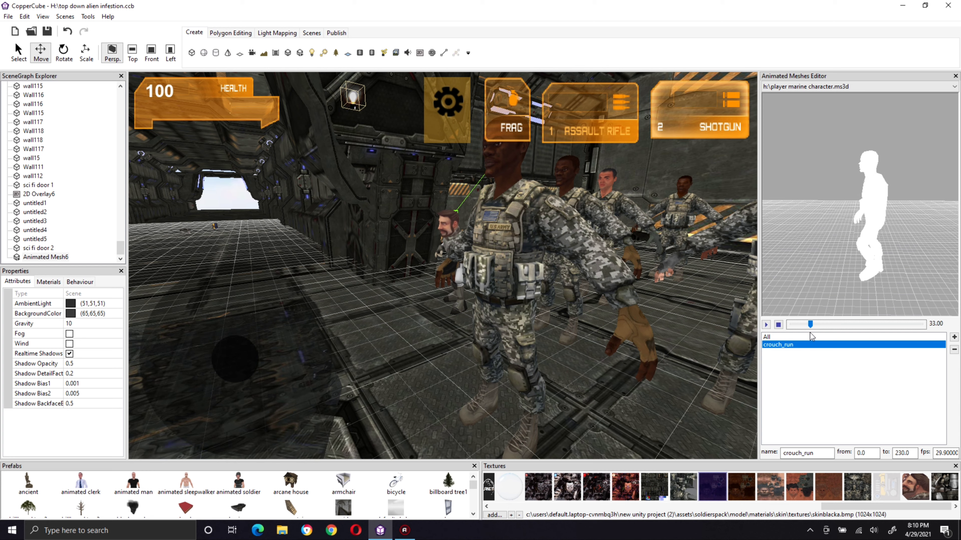
key("Left")
key("Left")
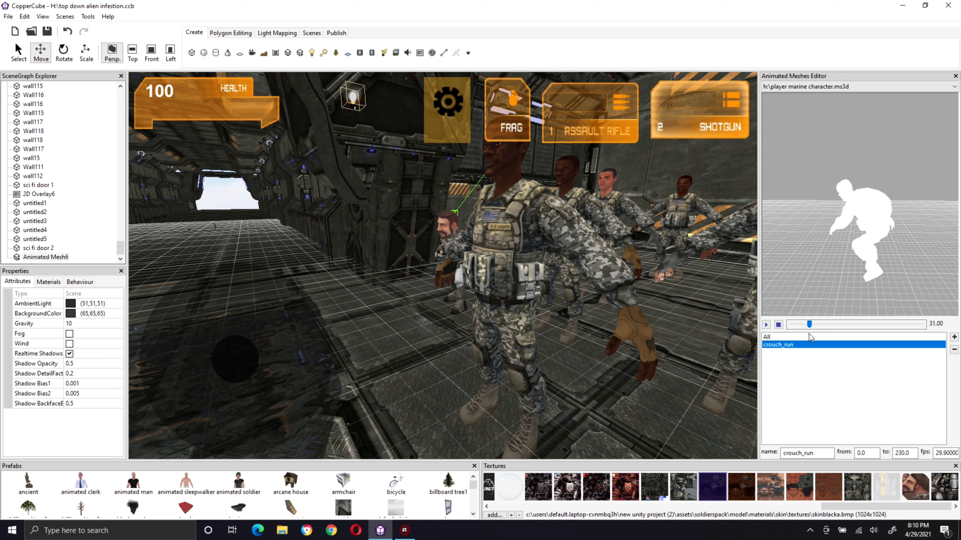
key("Left")
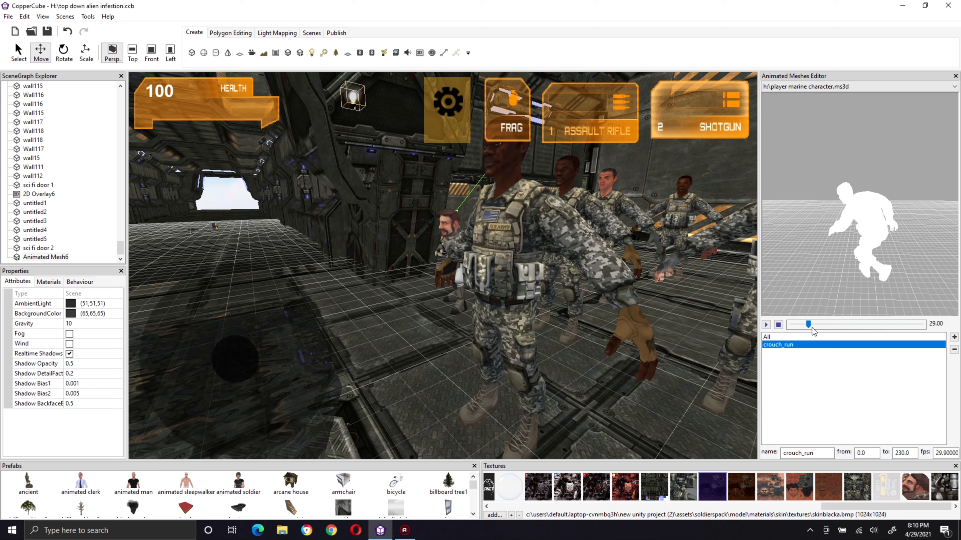
key("Left")
key("Left")
key("Left")
key("Left")
key("Left")
key("Left")
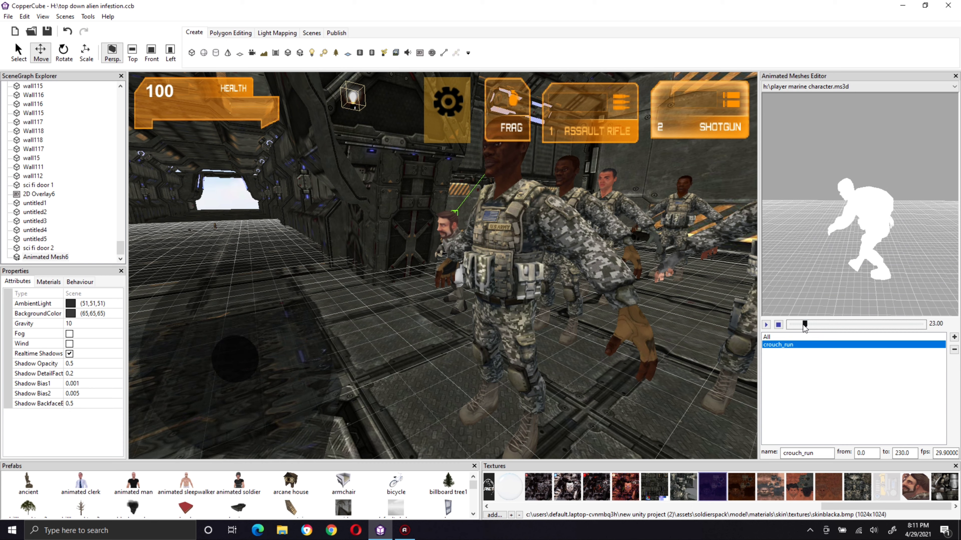
mouse_move(804, 324)
left_mouse_down()
mouse_move(816, 328)
mouse_move(808, 329)
left_mouse_up()
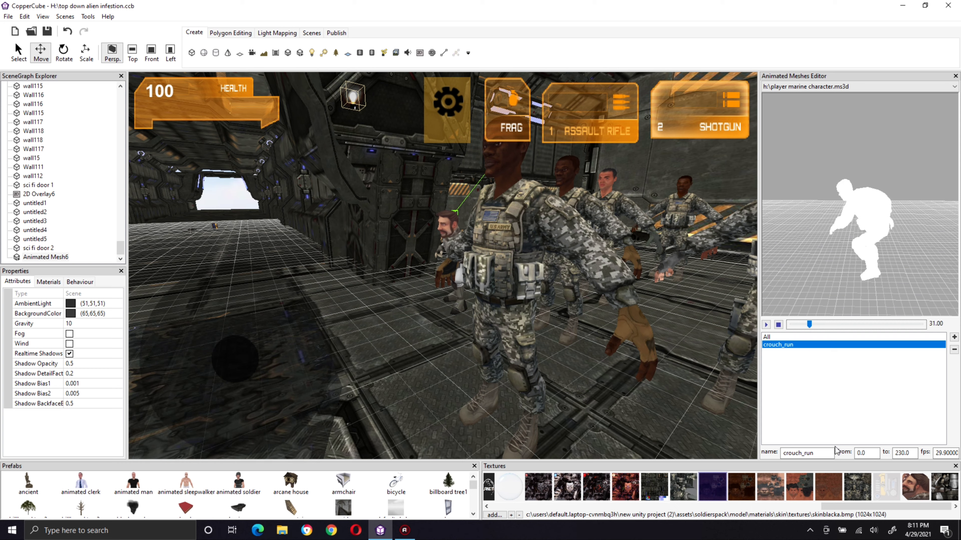
Step: Set the end frame of the crouch_run animation to 32 and play its preview
double_click(914, 454)
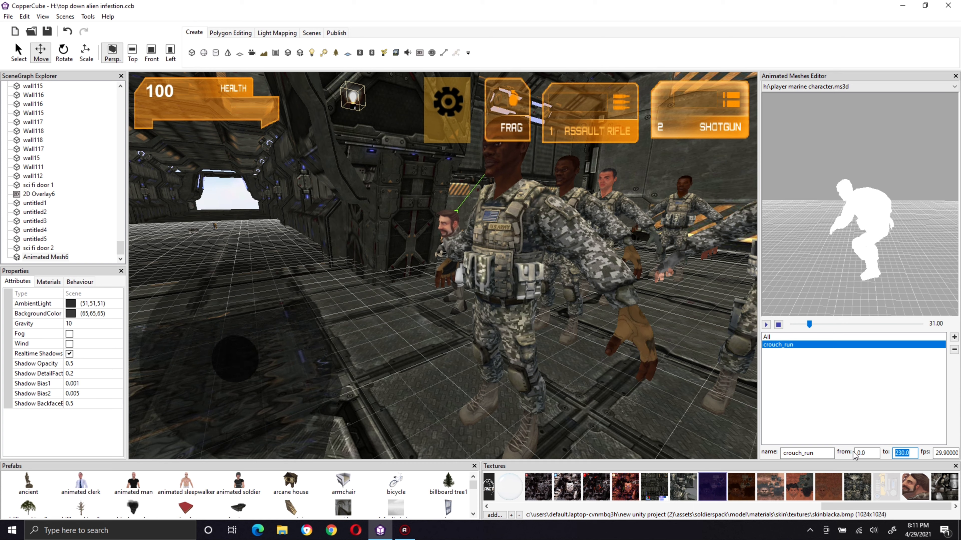
type("32")
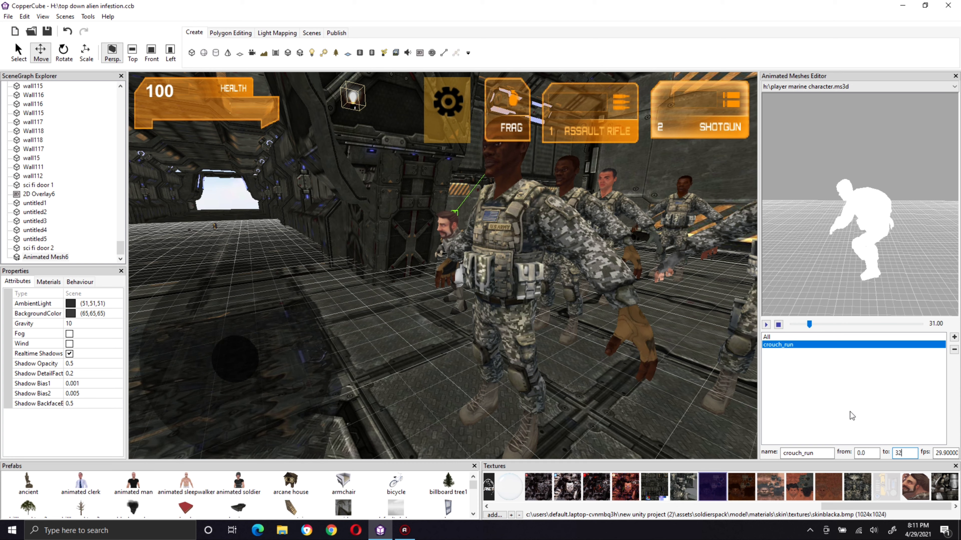
left_click(819, 453)
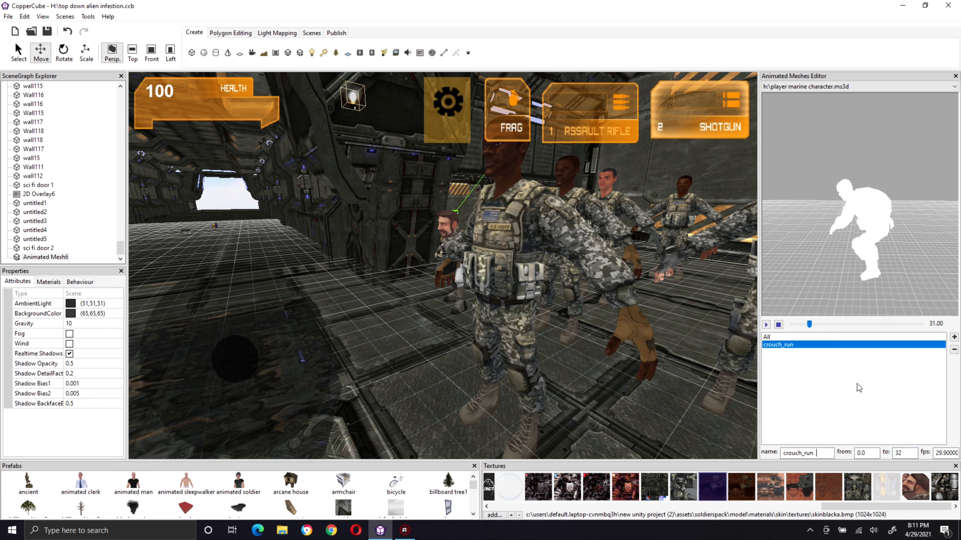
left_click(764, 327)
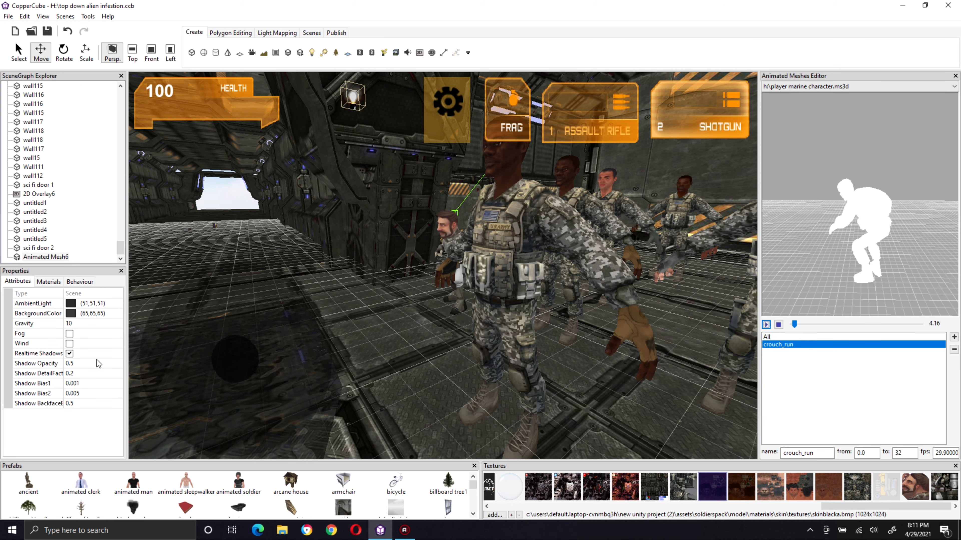
Step: Select the foremost soldier in the level and assign the crouch_run animation to it
left_click(551, 270)
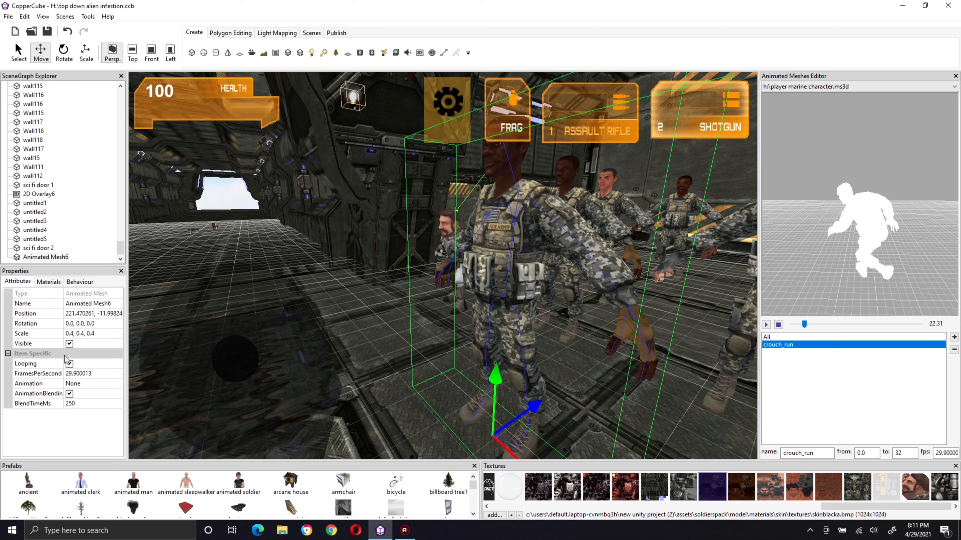
left_click(78, 383)
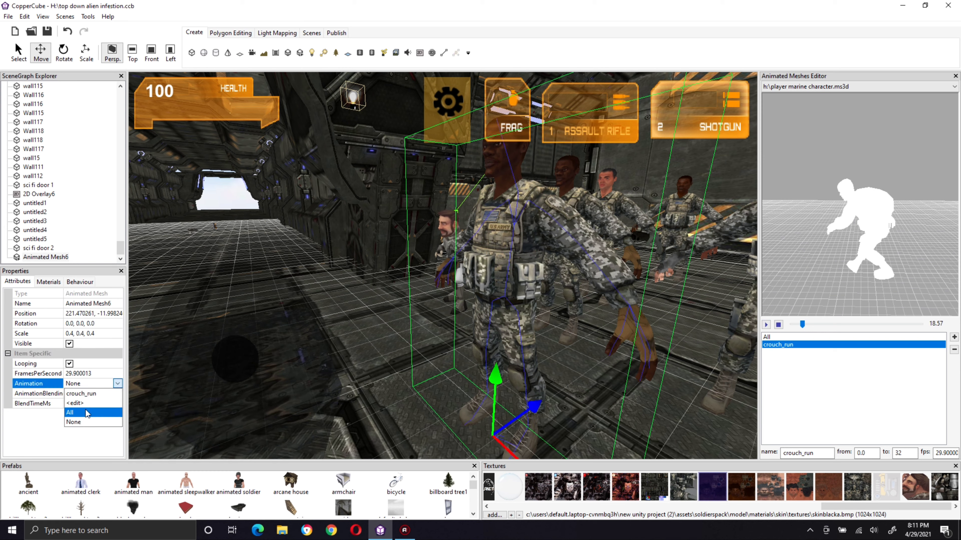
left_click(87, 395)
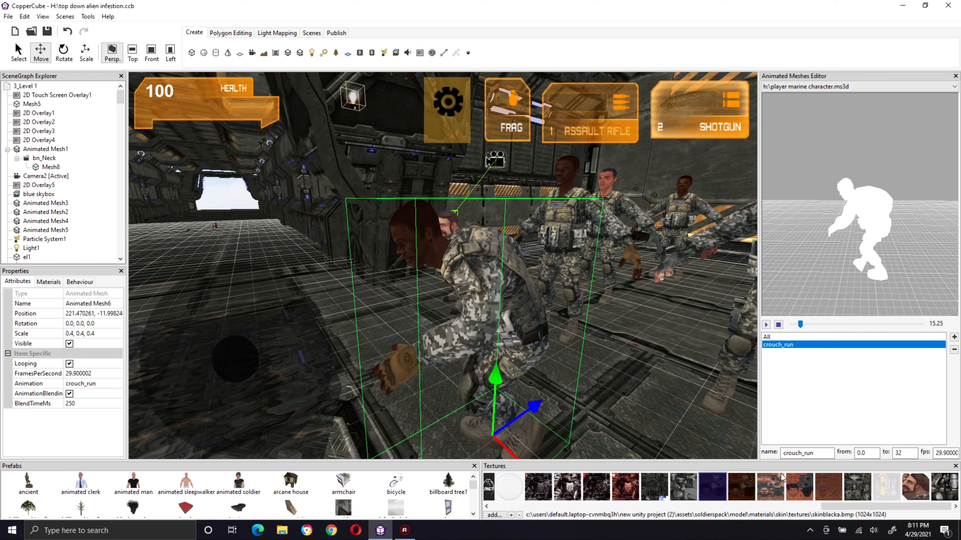
Step: Rename the crouch_run animation to crouch_walk and check the soldier's motion in the level
left_click(817, 453)
key("BackSpace")
key("BackSpace")
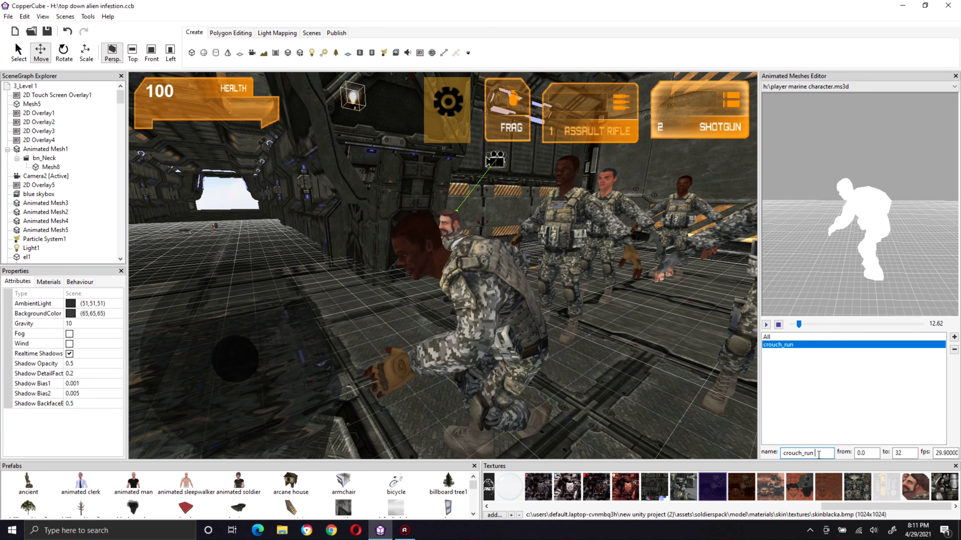
type("walk")
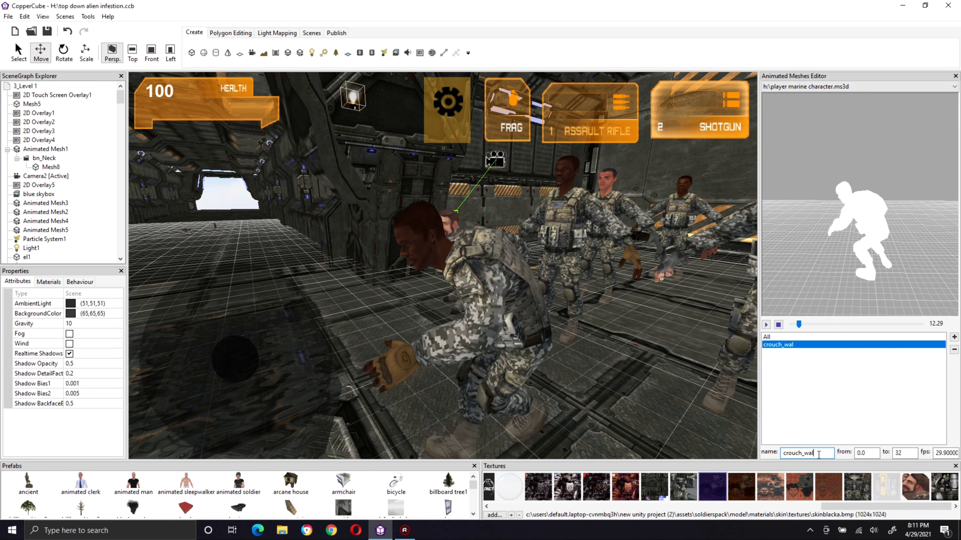
left_click(772, 345)
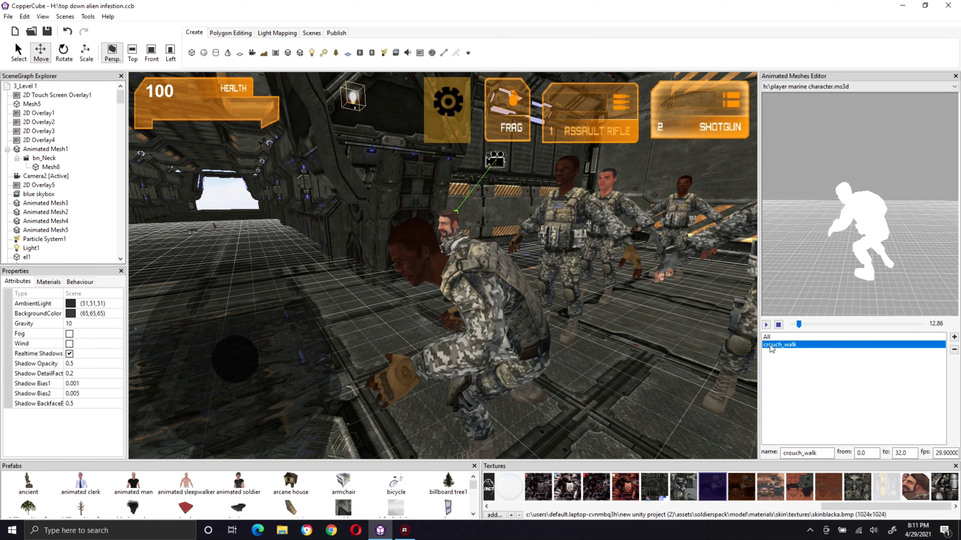
right_click_drag(647, 335, 648, 337)
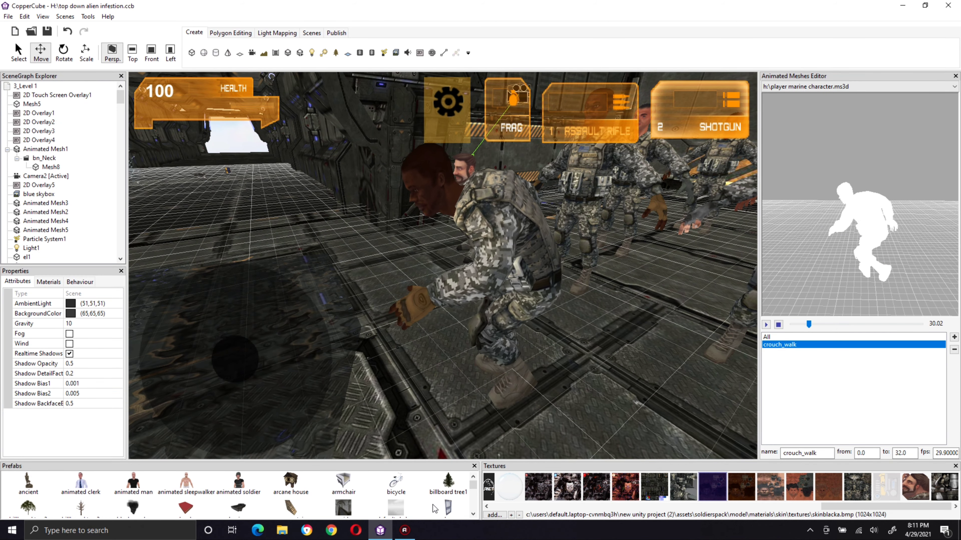
Step: Launch Blender again and delete the default camera, cube and light from the scene
left_click(12, 531)
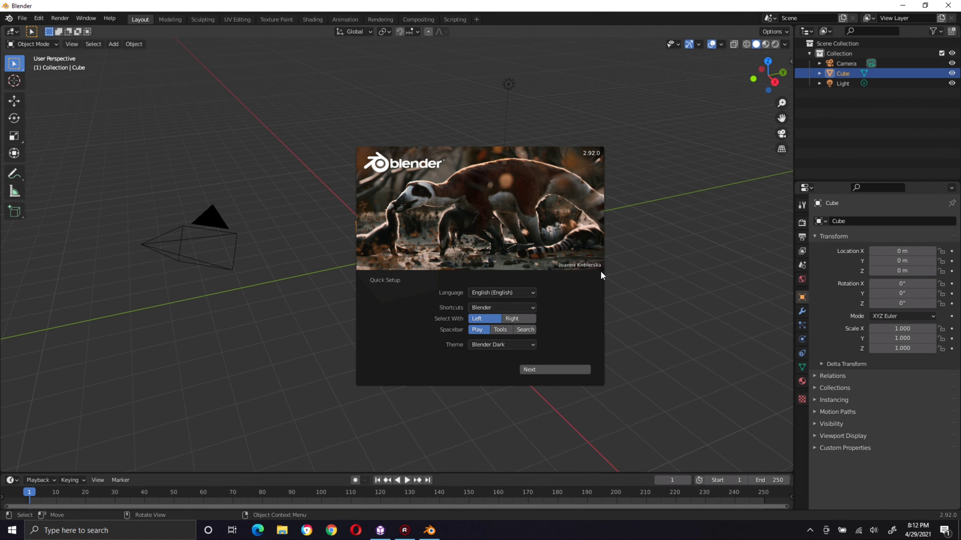
left_click(417, 89)
key("a")
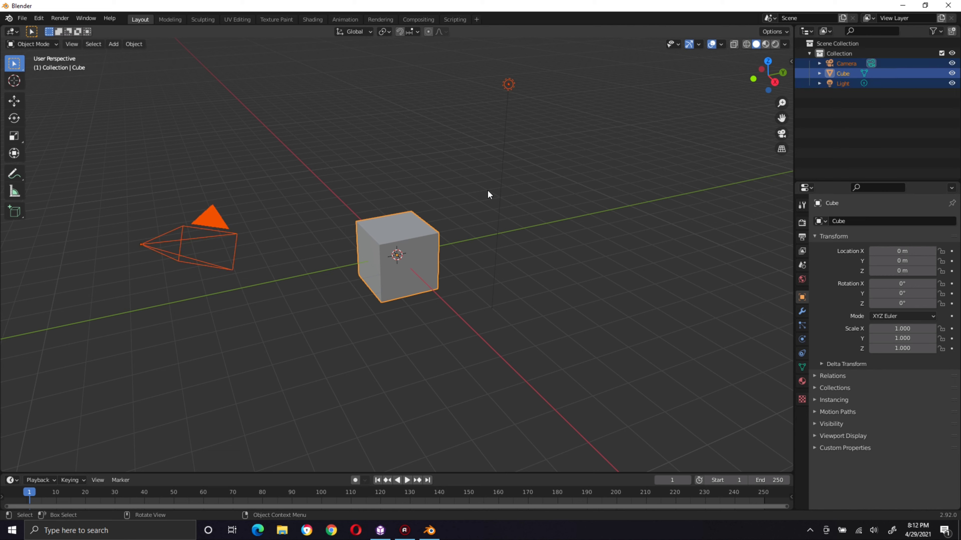
key("alt+a")
key("a")
key("Delete")
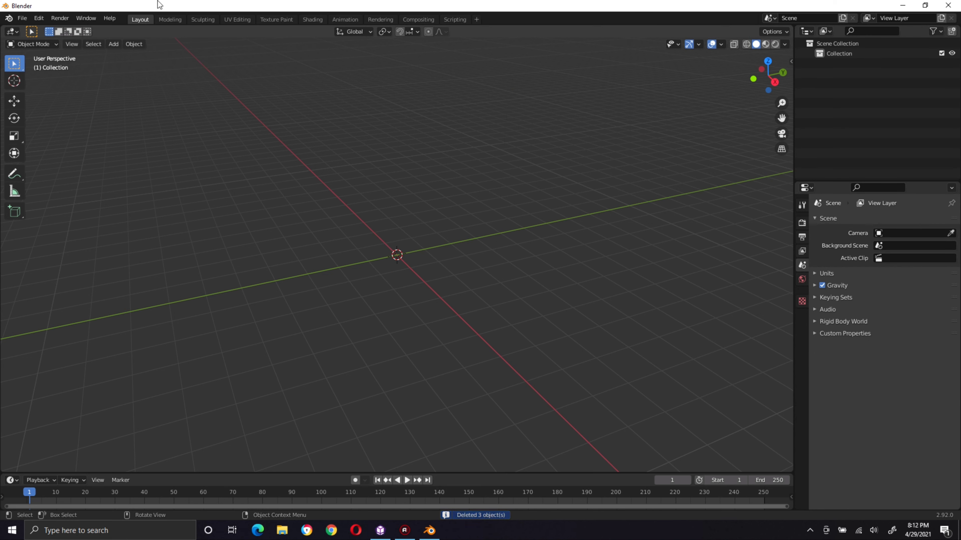
Step: Browse the USB20FD (H:) drive for an FBX model to import
left_click(22, 17)
mouse_move(74, 152)
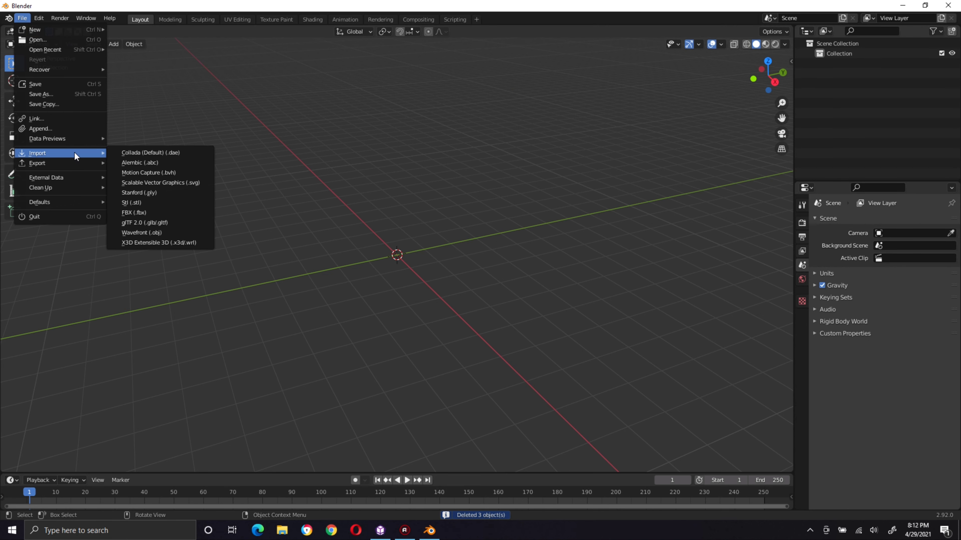
left_click(188, 213)
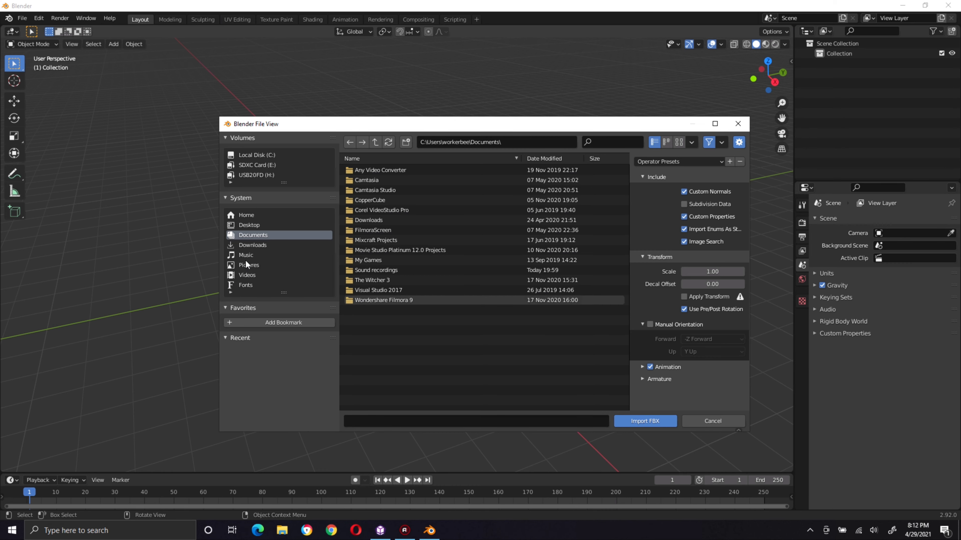
left_click(261, 174)
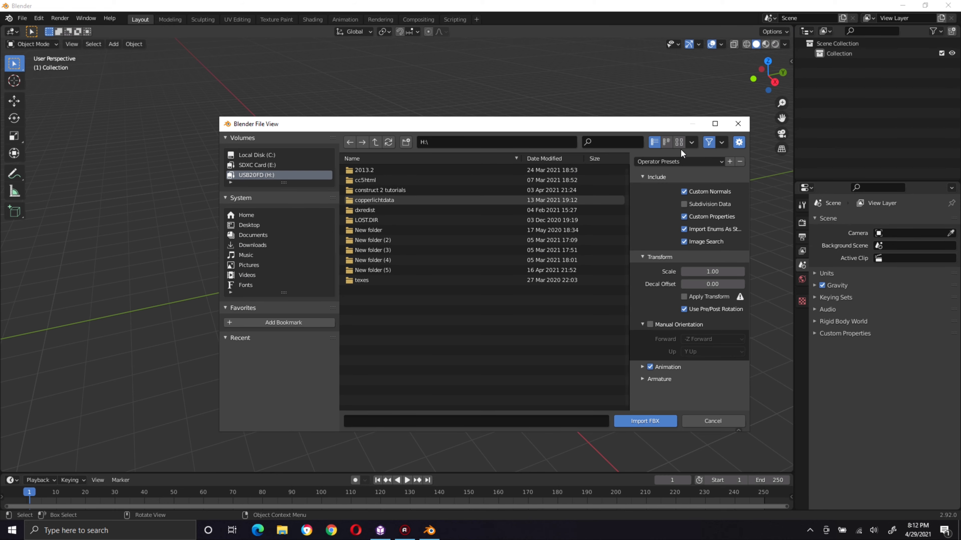
left_click(738, 124)
left_click(22, 17)
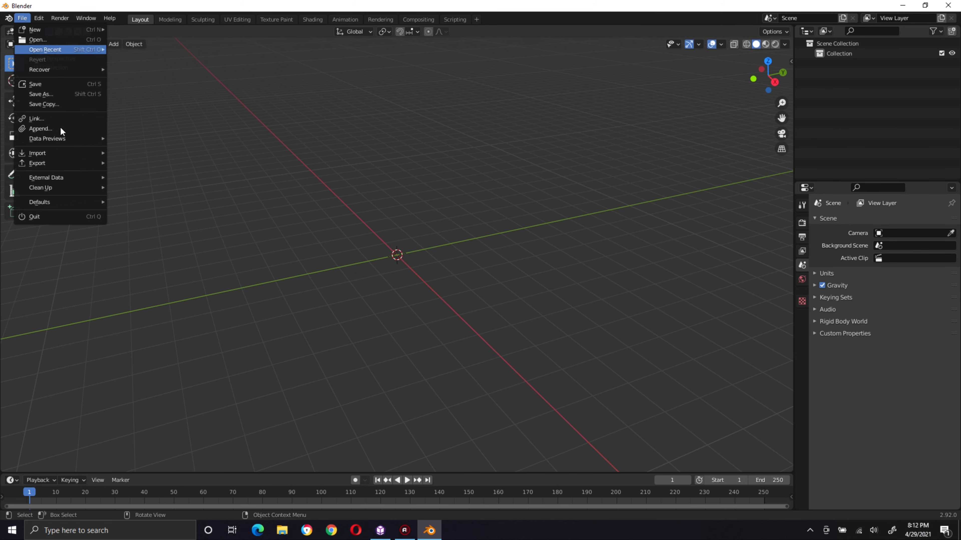
mouse_move(60, 151)
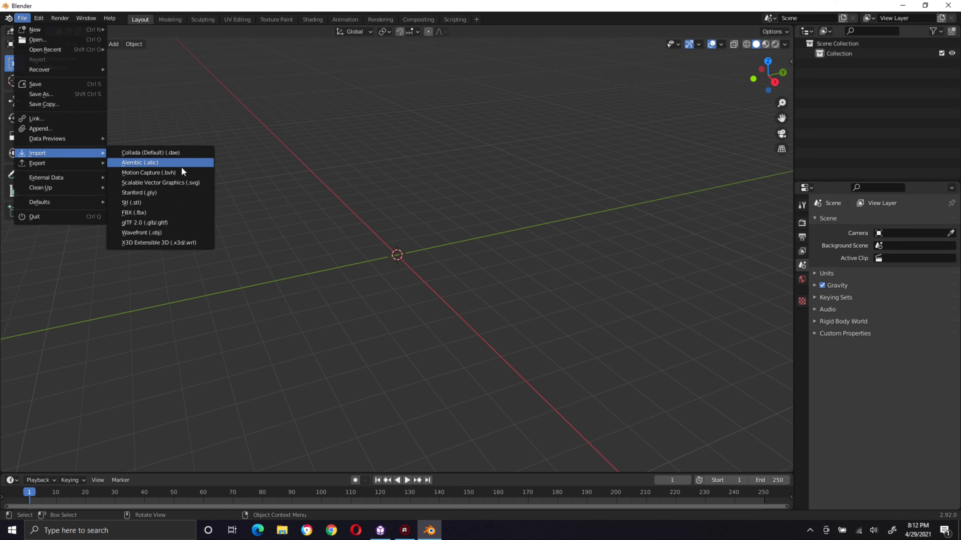
left_click(149, 212)
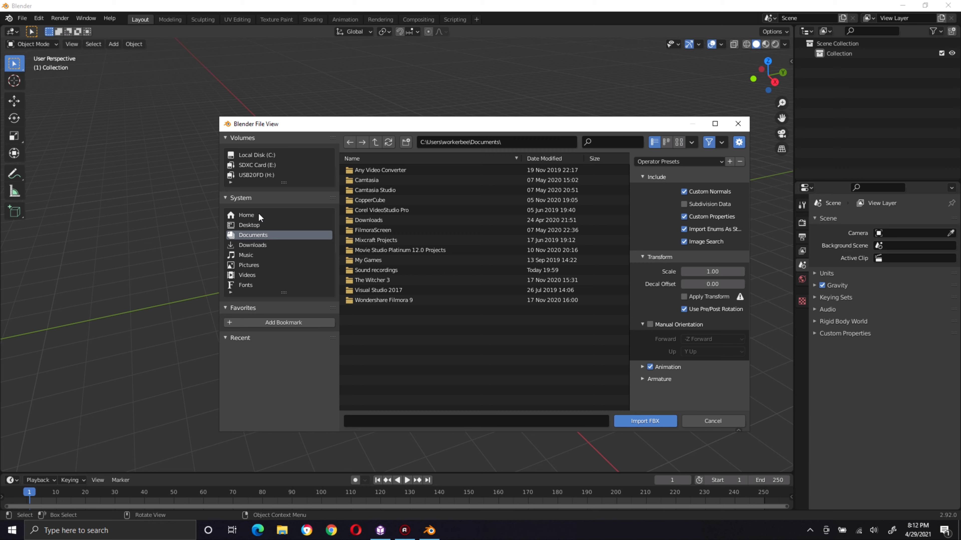
left_click(257, 175)
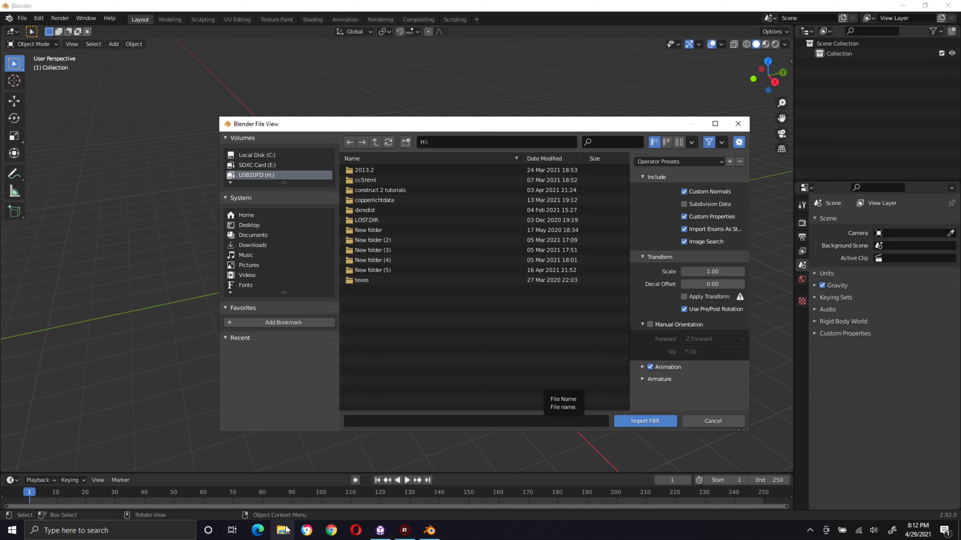
Step: Switch to CopperCube and look through the H: drive for an animated mesh to load, cancelling without importing one
left_click(281, 530)
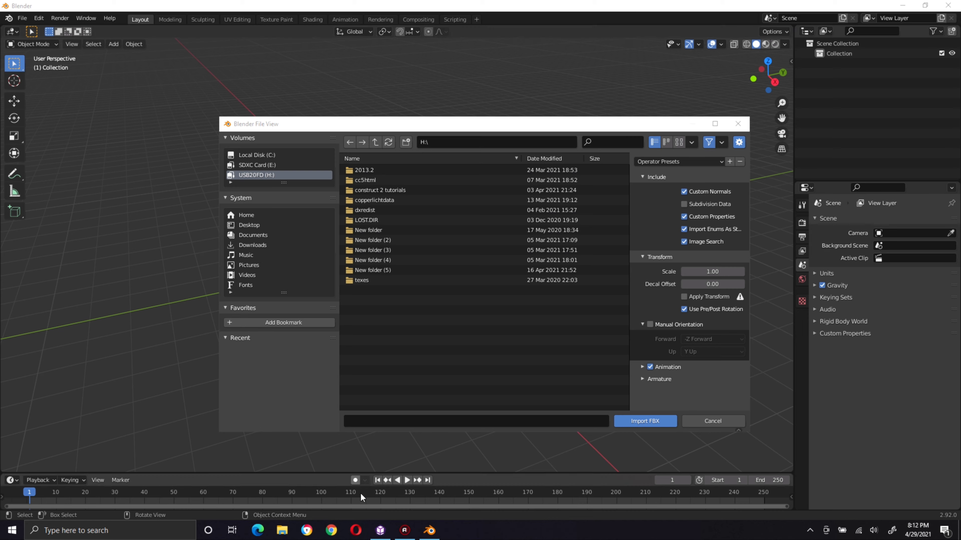
left_click(386, 530)
right_click(396, 228)
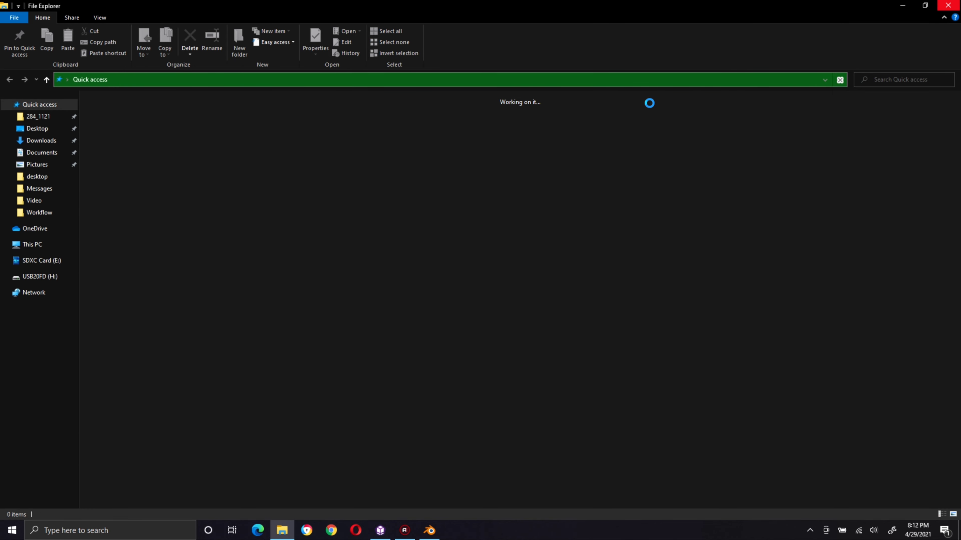
left_click(381, 531)
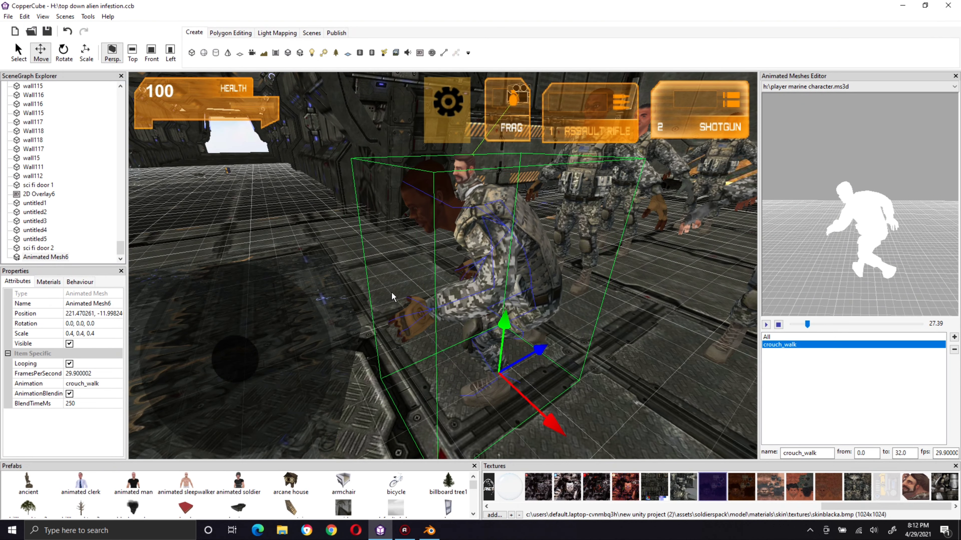
right_click(391, 292)
mouse_move(423, 347)
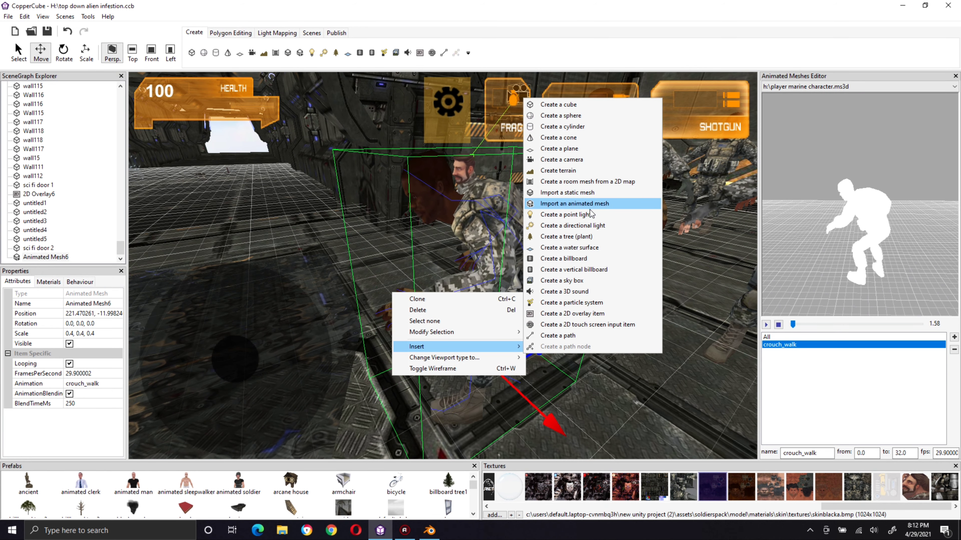
left_click(602, 203)
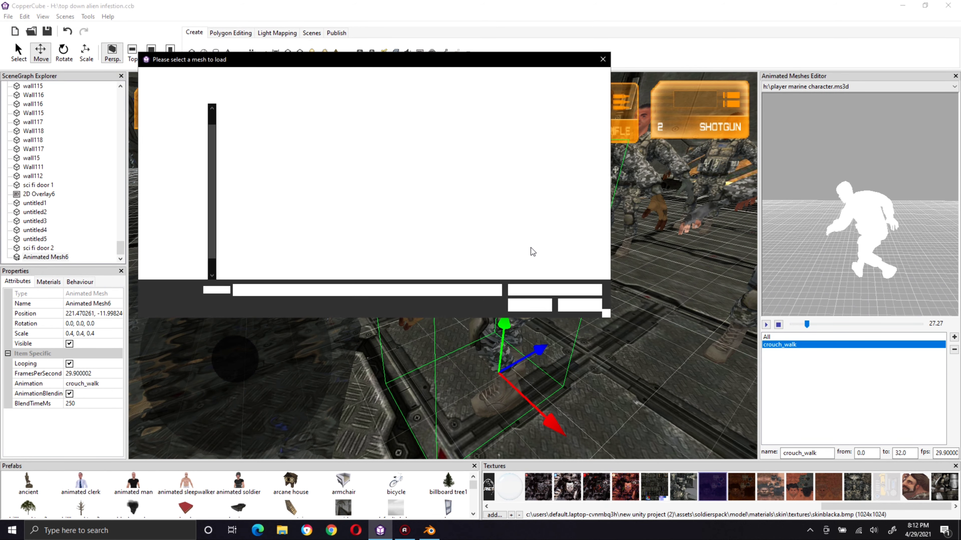
left_click(261, 124)
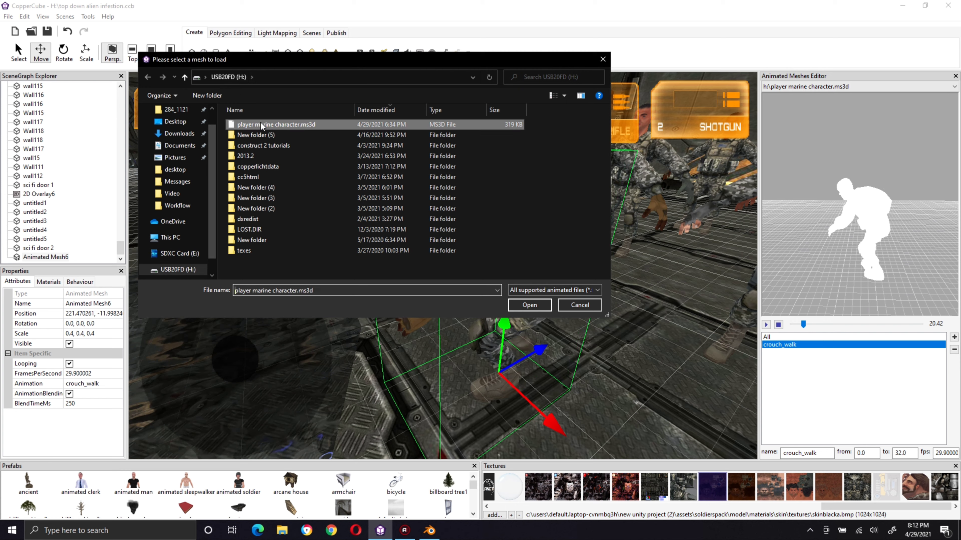
left_click(596, 59)
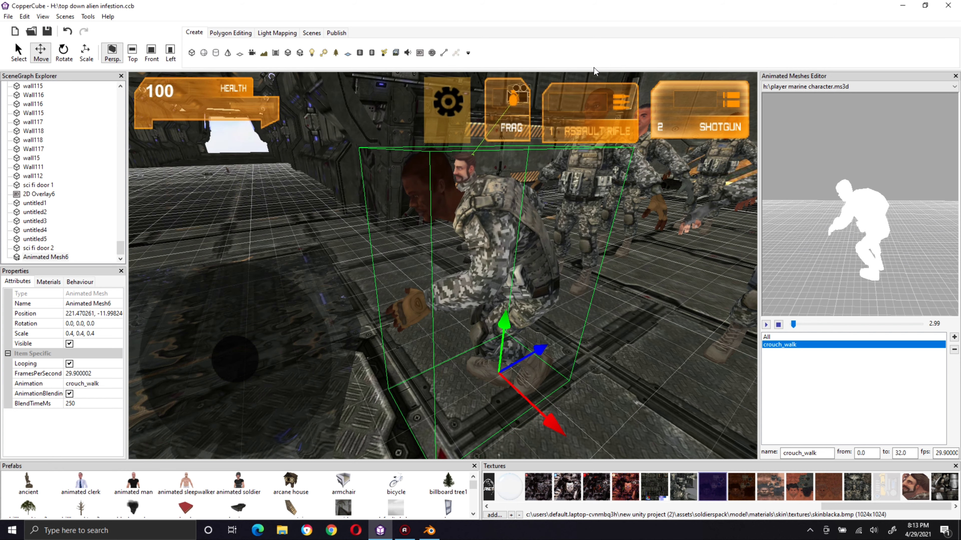
Step: Switch back to Blender, cancel the FBX import, quit without saving and get its console window out of the way
left_click(438, 532)
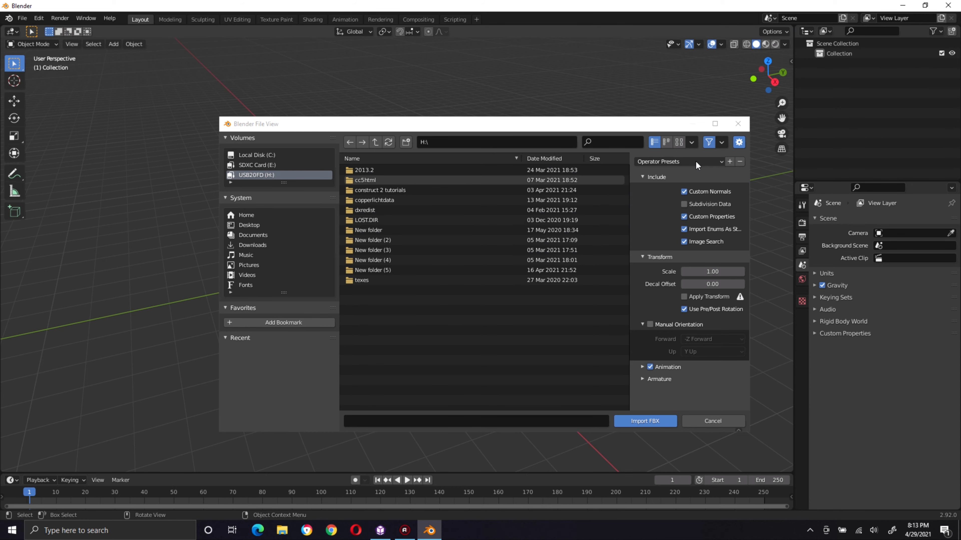
left_click(738, 125)
left_click(26, 19)
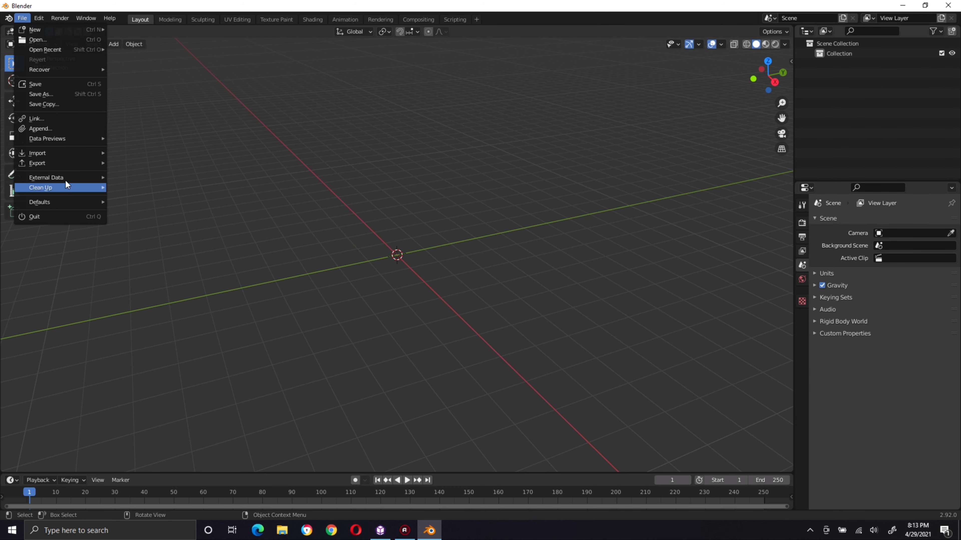
mouse_move(55, 156)
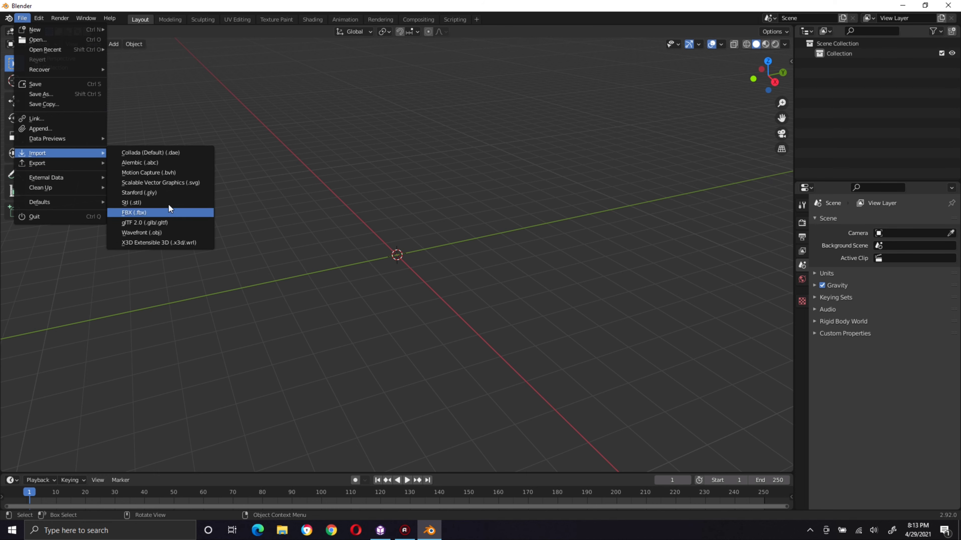
left_click(948, 5)
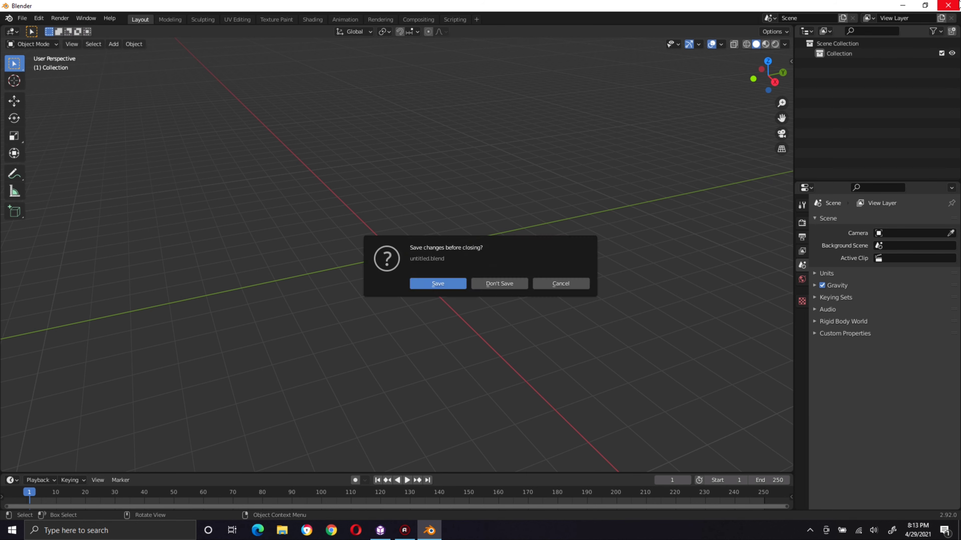
left_click(498, 284)
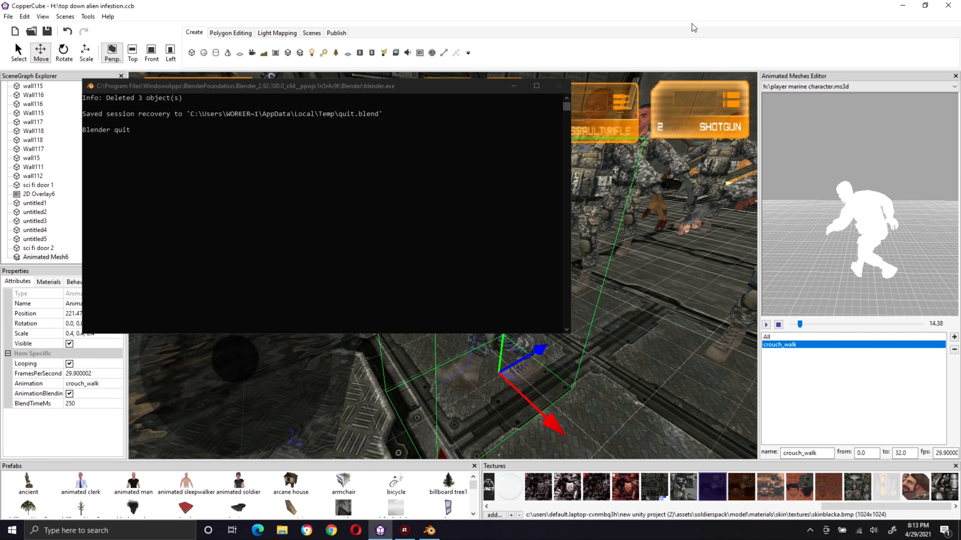
left_click(562, 84)
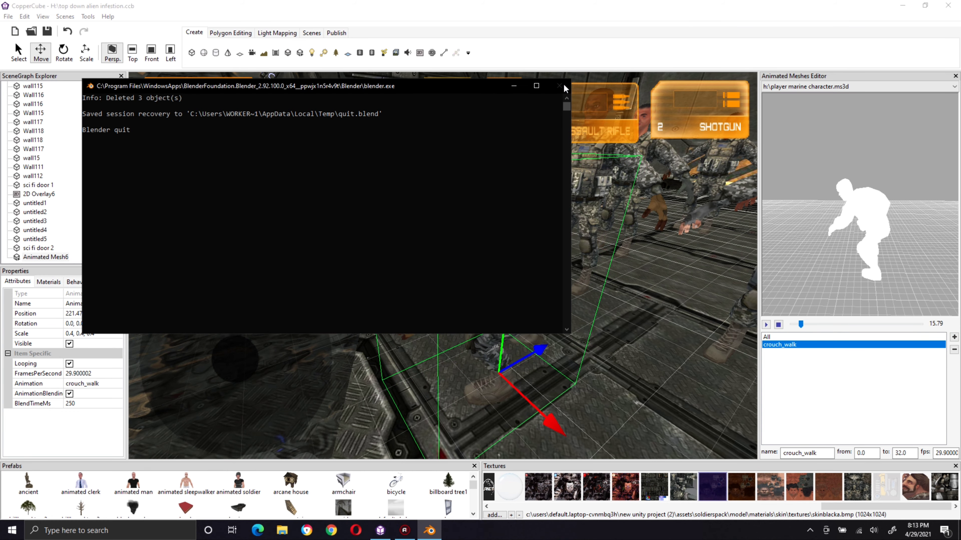
left_click(515, 87)
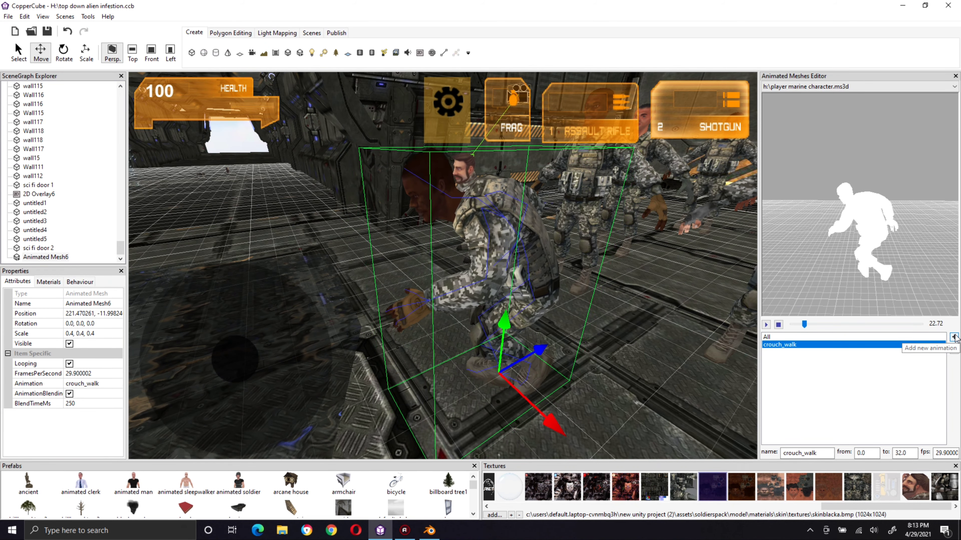
Step: Add a new animation to the player marine character mesh and name it walk
left_click(954, 337)
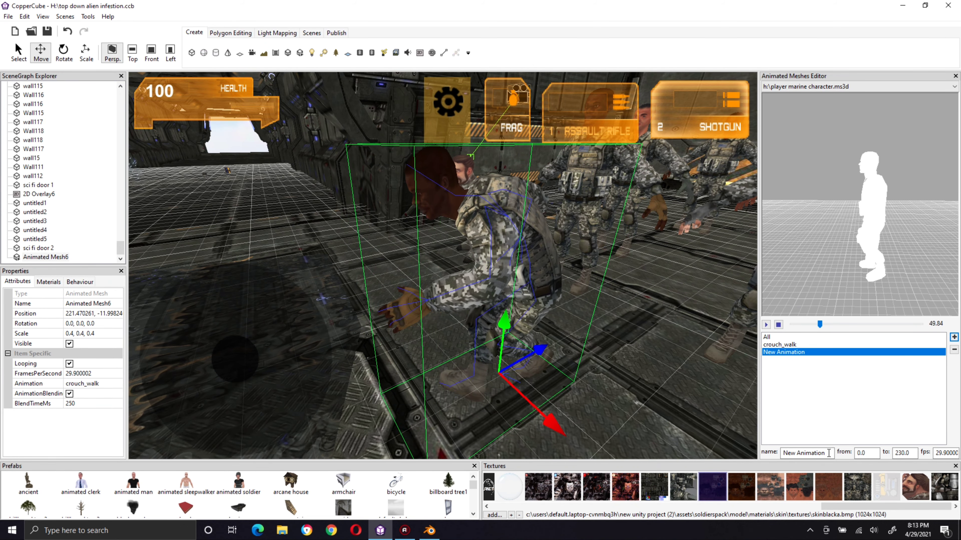
left_click_drag(827, 453, 699, 432)
key("BackSpace")
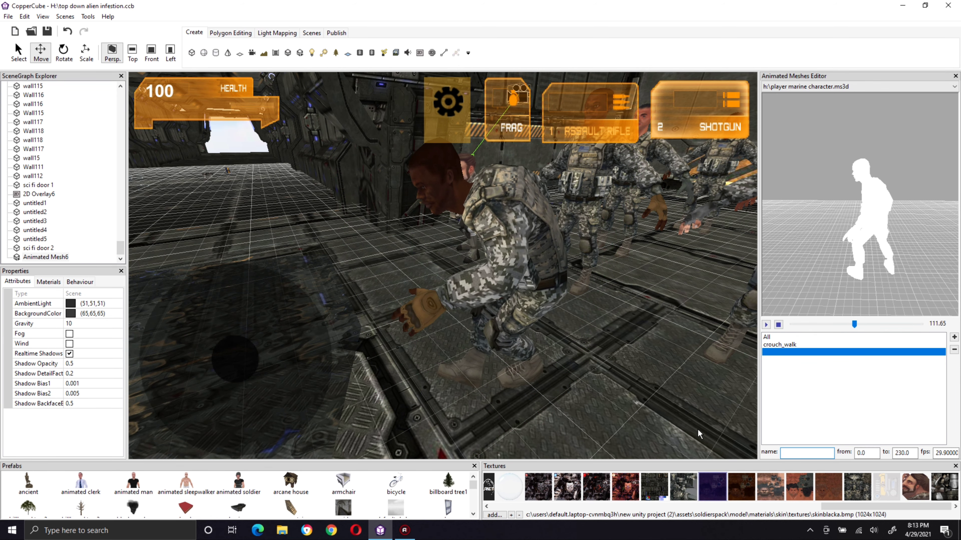
type("wal")
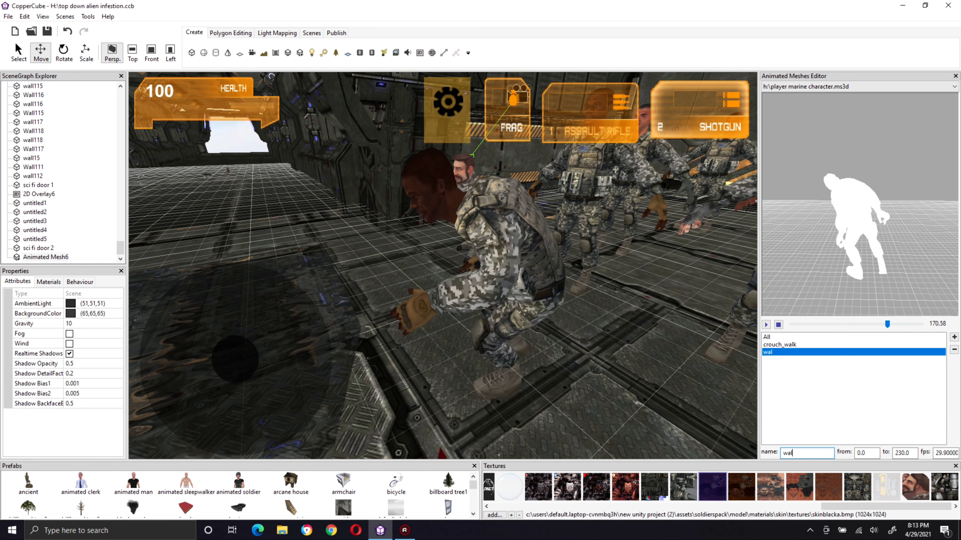
type("k")
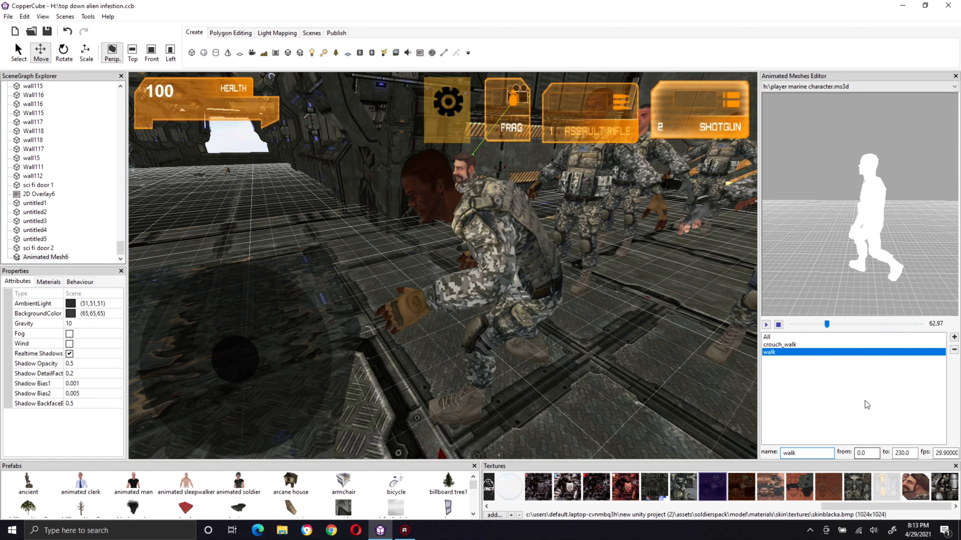
Step: Check the frame range of crouch_walk and set the start frame of the walk animation to 33
left_click(794, 344)
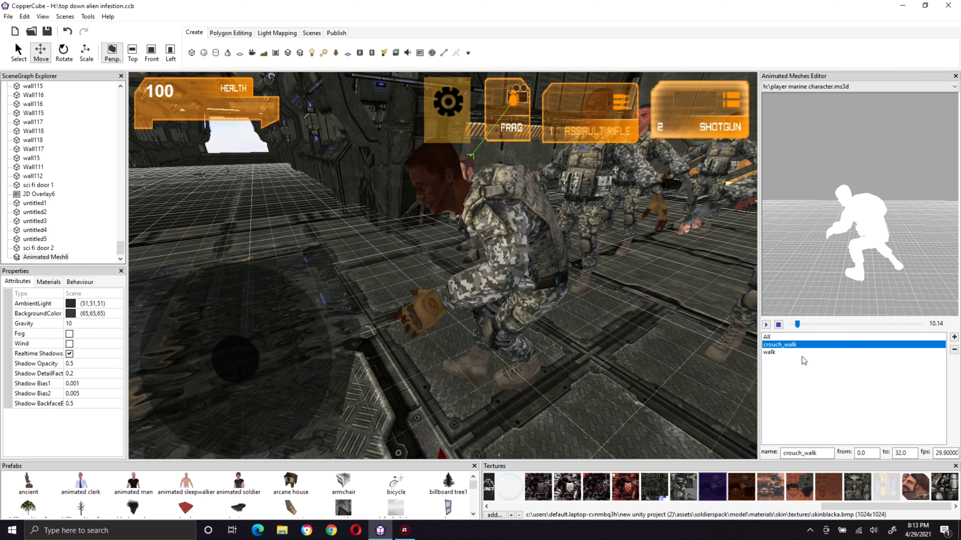
left_click(789, 353)
left_click_drag(869, 451, 829, 449)
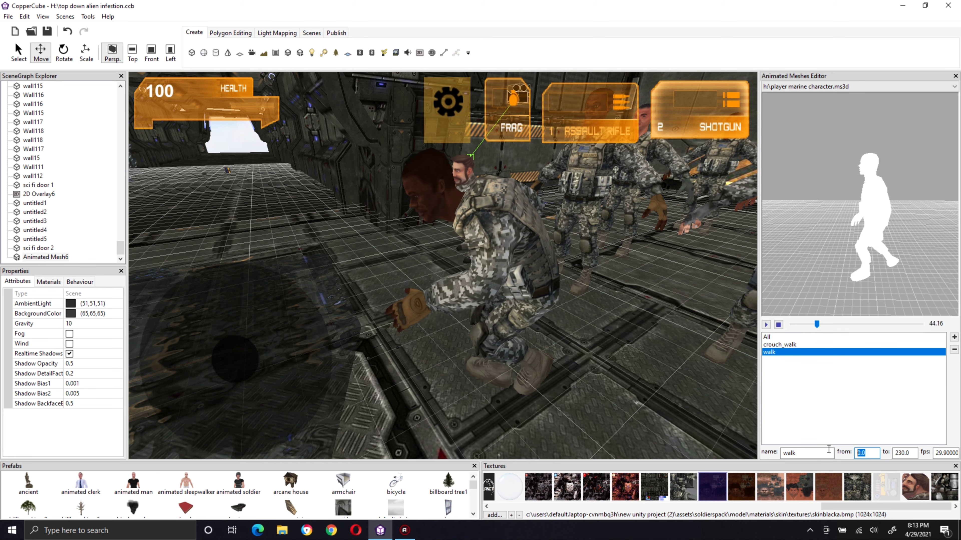
type("33")
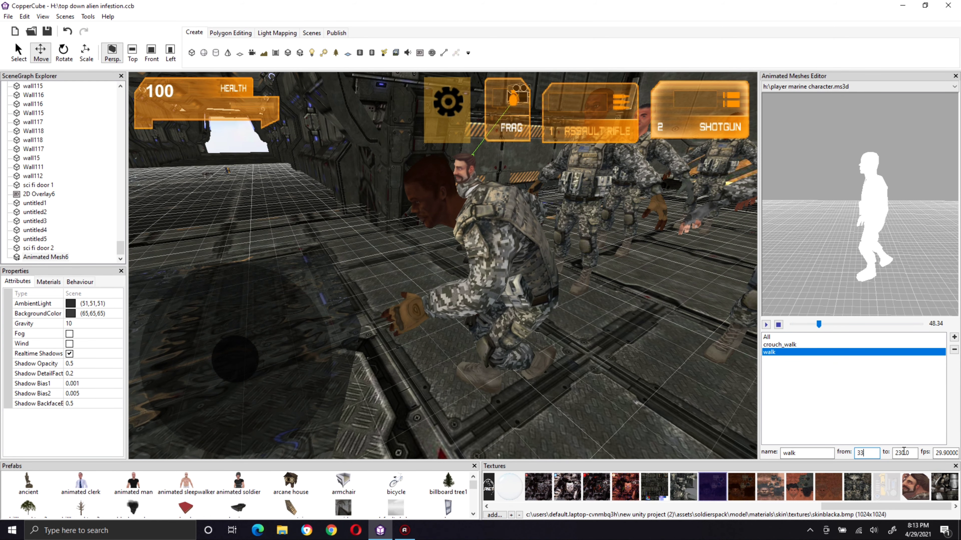
left_click(907, 453)
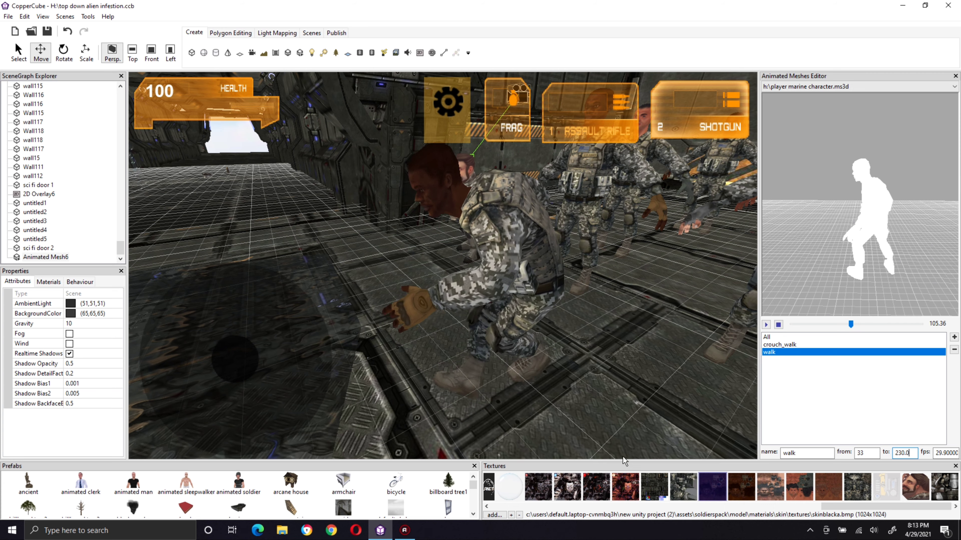
Step: Select the foremost soldier in the level and assign the walk animation to it
left_click(483, 246)
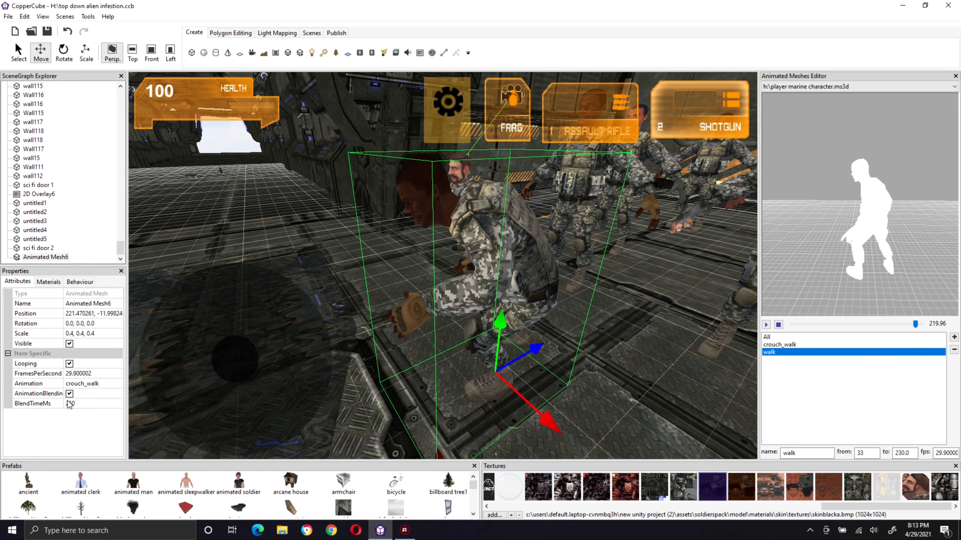
left_click(69, 404)
left_click(103, 386)
left_click(103, 385)
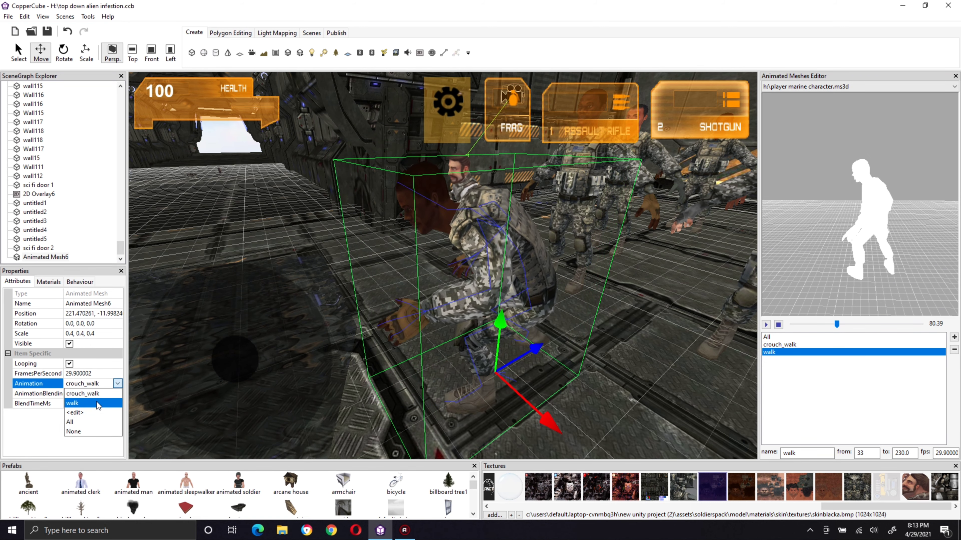
left_click(97, 403)
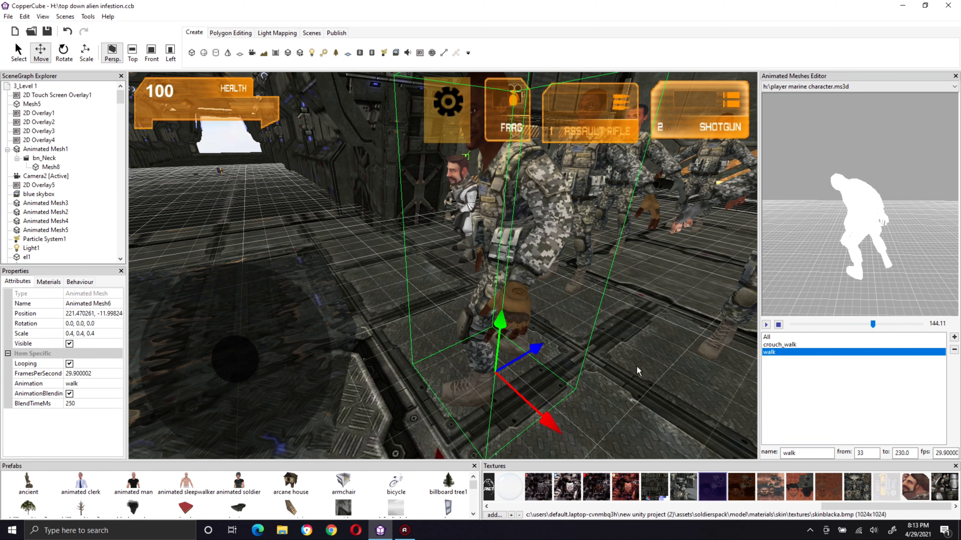
Step: Scrub the preview for the end of the walk cycle and set the walk animation's end frame to 70
left_click_drag(894, 324, 832, 324)
double_click(902, 453)
type("70")
left_click(866, 453)
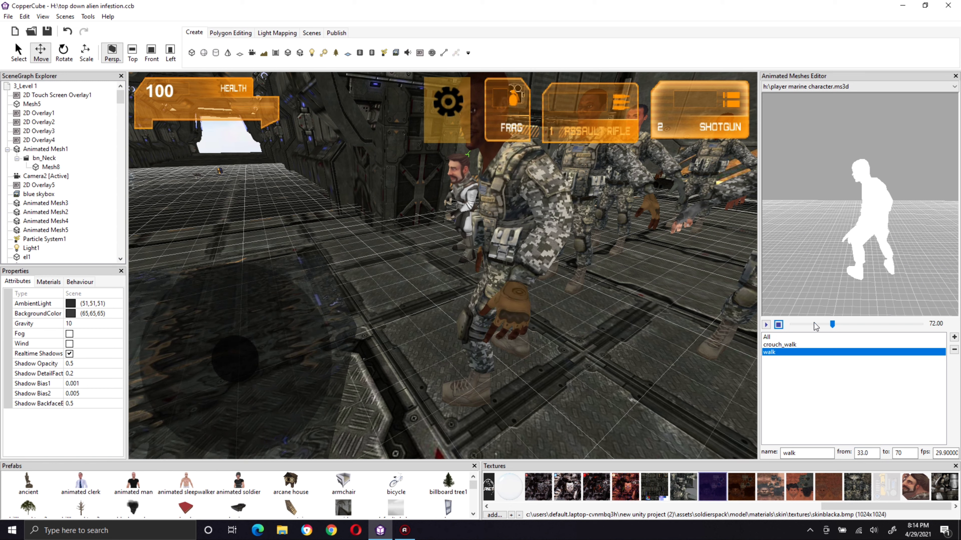
Step: Scrub the preview back to frame 65 and set the walk animation's end frame to 66
left_click_drag(831, 325, 828, 327)
double_click(907, 454)
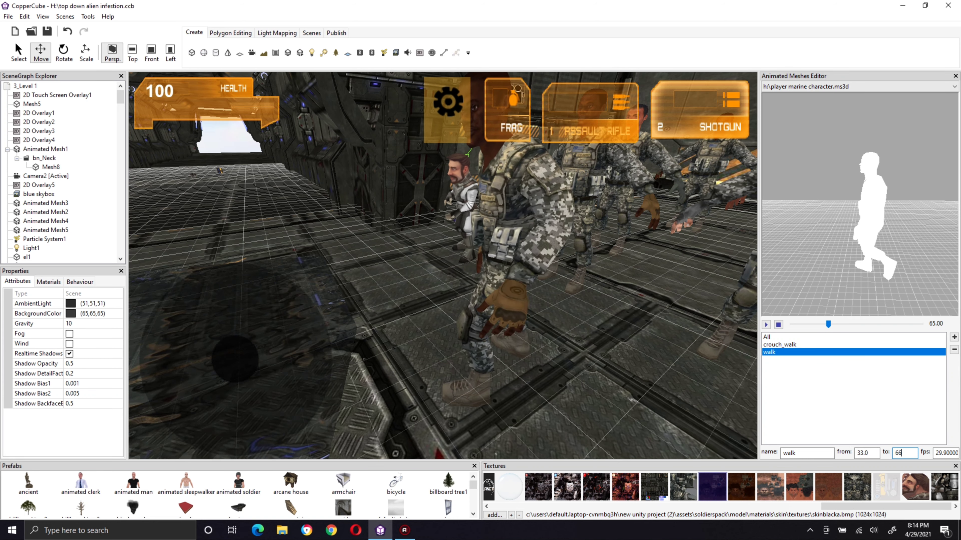
type("66")
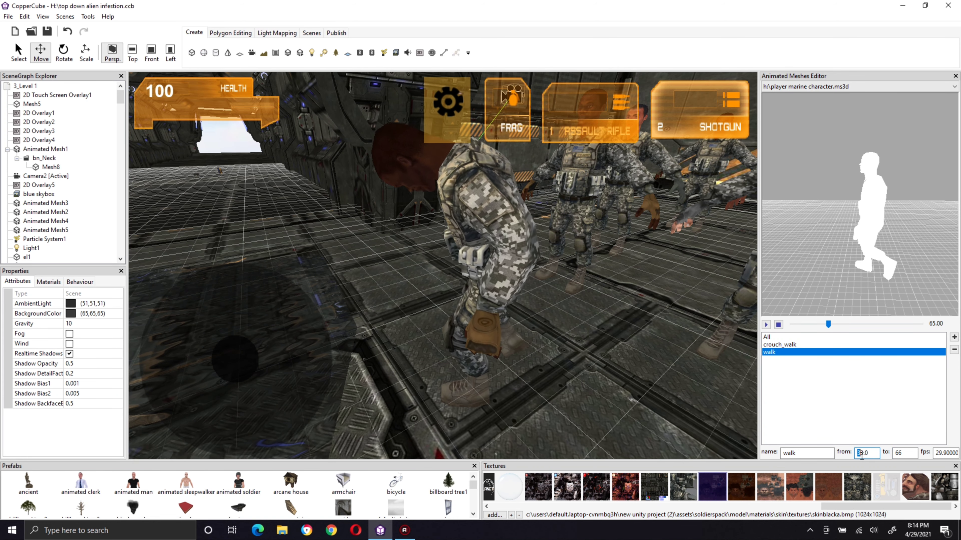
Step: Apply the walk animation's new frame range and reassign walk to the foremost soldier
left_click(775, 353)
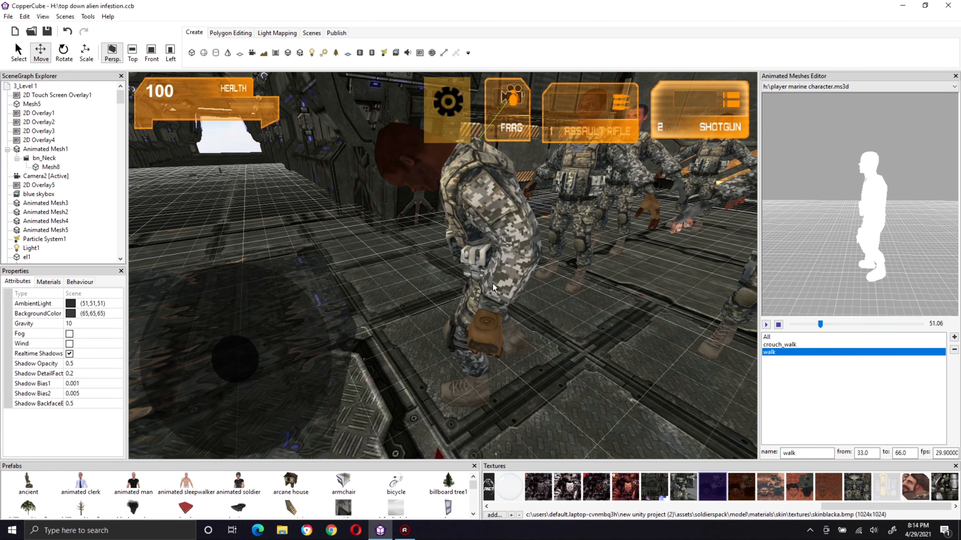
left_click(477, 248)
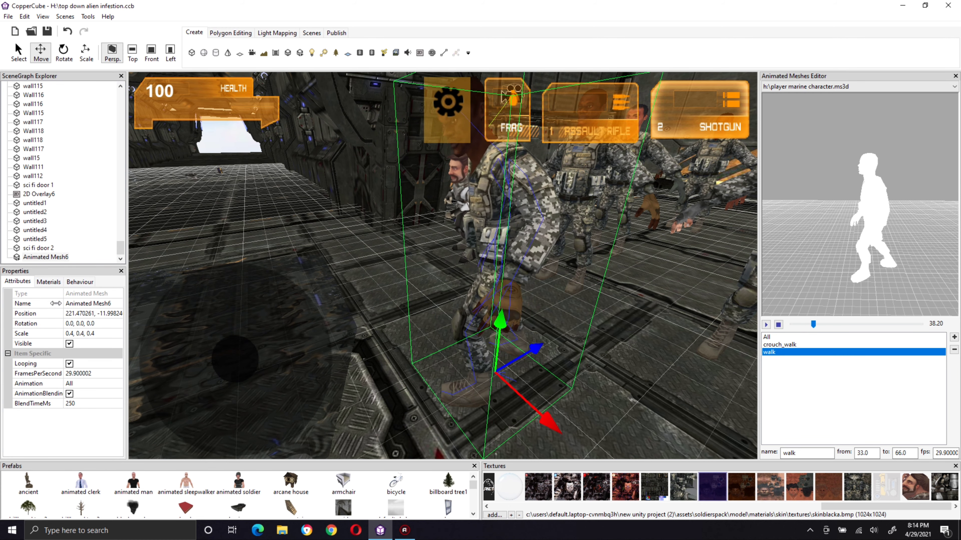
left_click(84, 384)
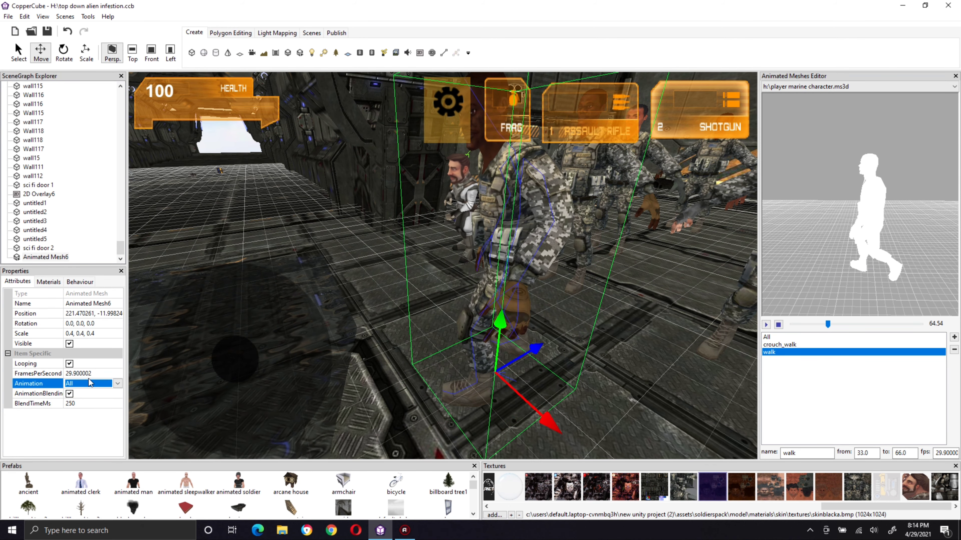
left_click(84, 385)
left_click(88, 403)
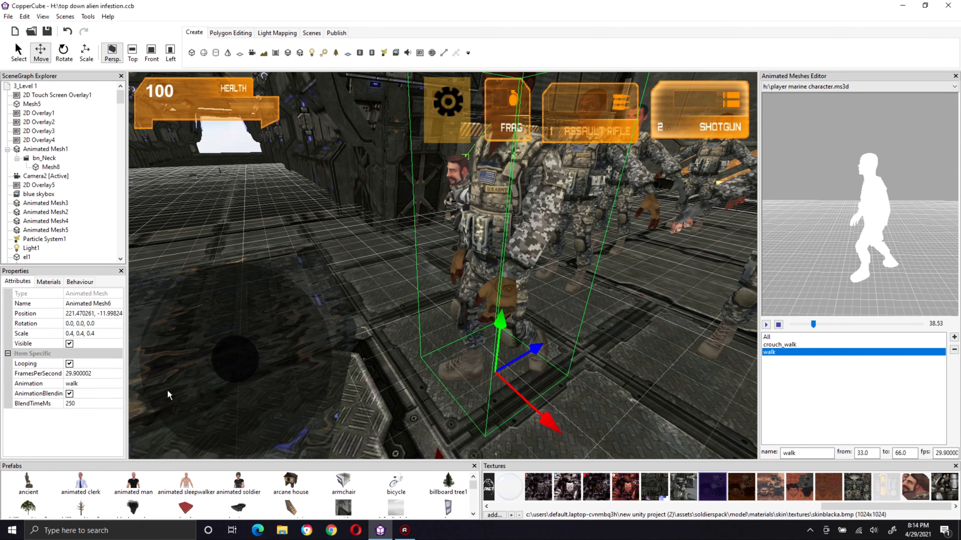
Step: Add a new animation named main_idle to the marine mesh and set its start frame to 67
left_click(953, 337)
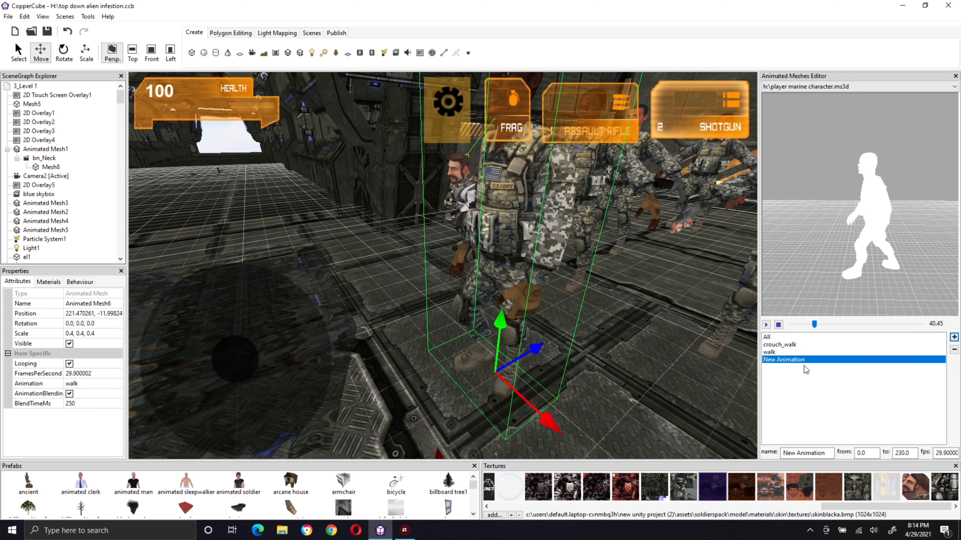
left_click_drag(827, 454, 682, 439)
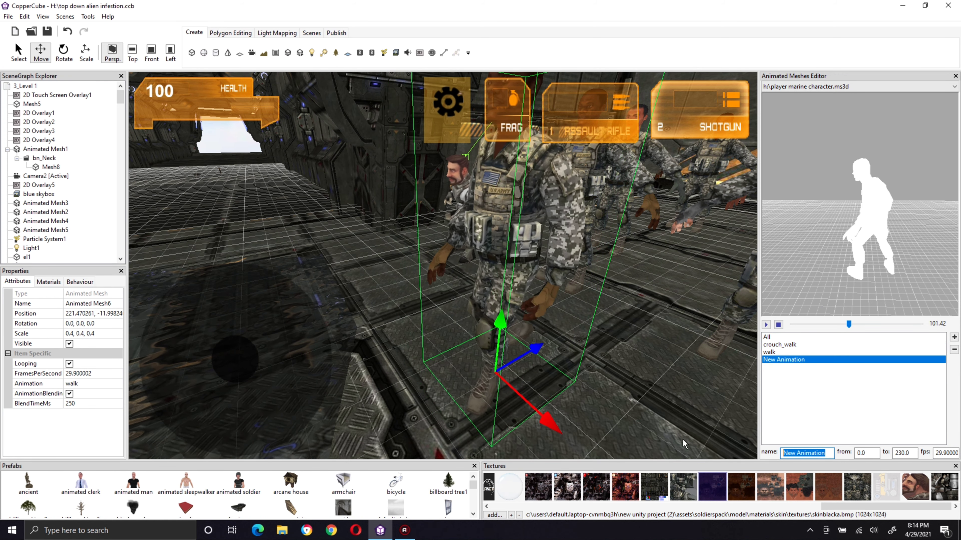
type("main_idle")
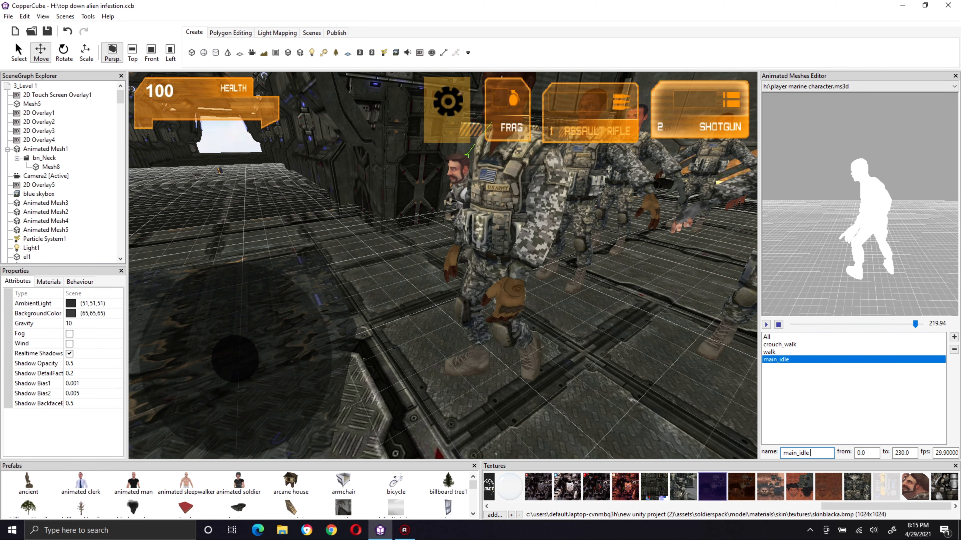
left_click(861, 454)
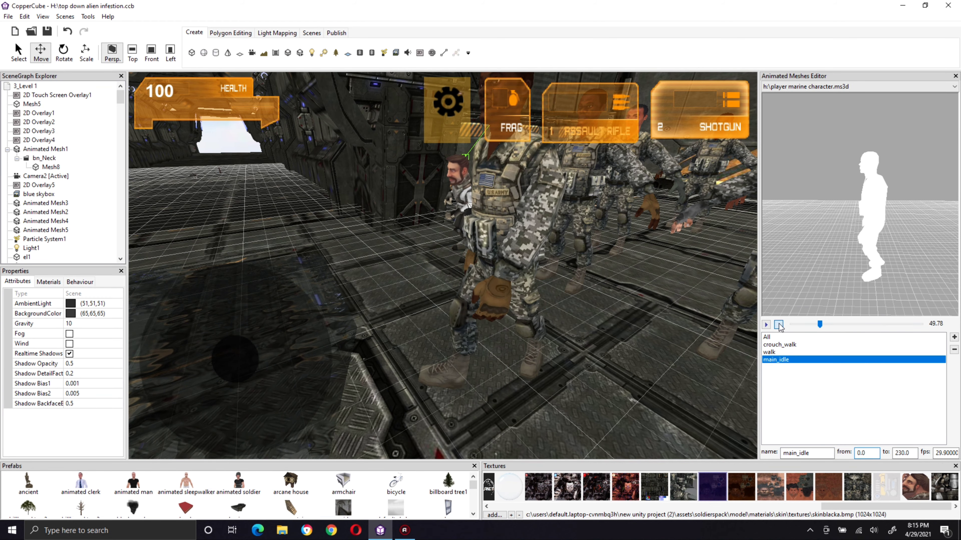
left_click(776, 352)
left_click(772, 360)
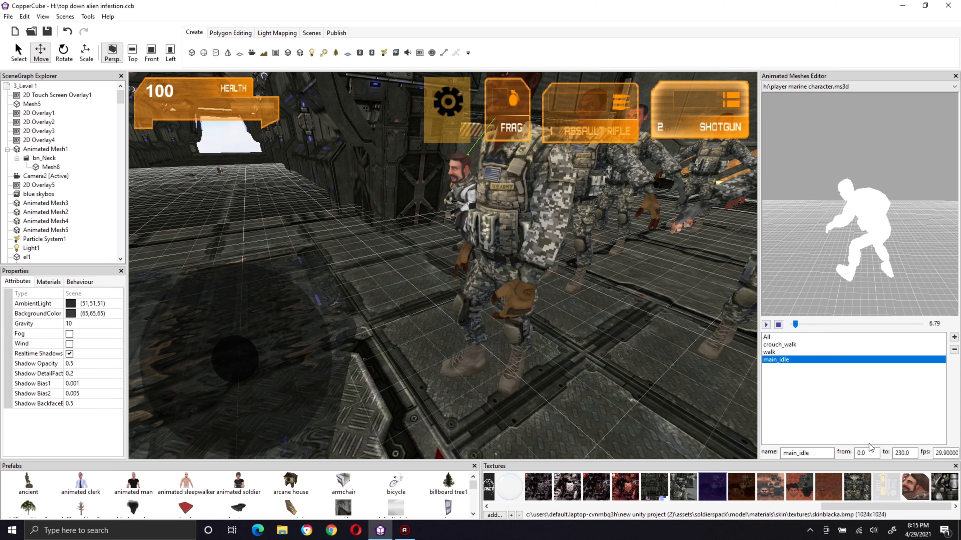
left_click(863, 453)
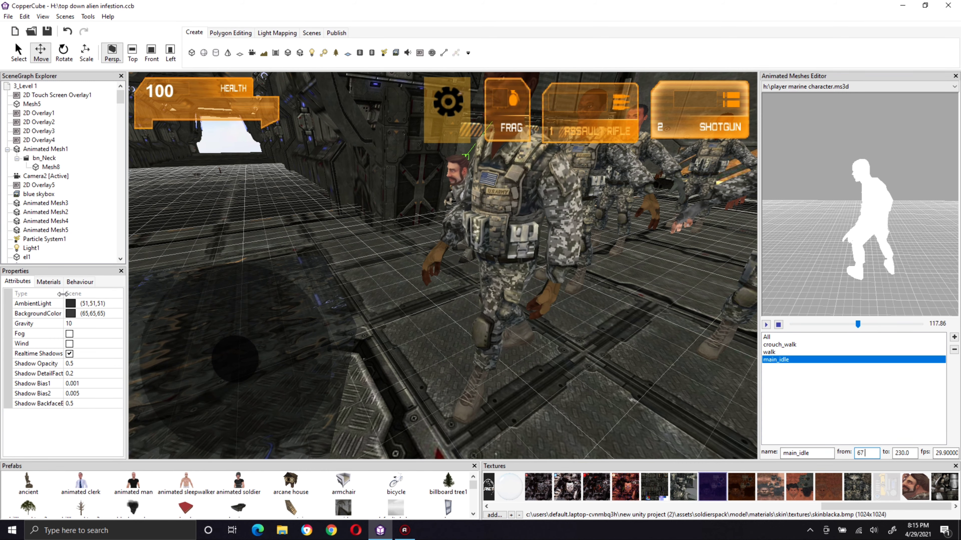
Step: Select the foremost soldier in the level and assign the main_idle animation to it
left_click(487, 281)
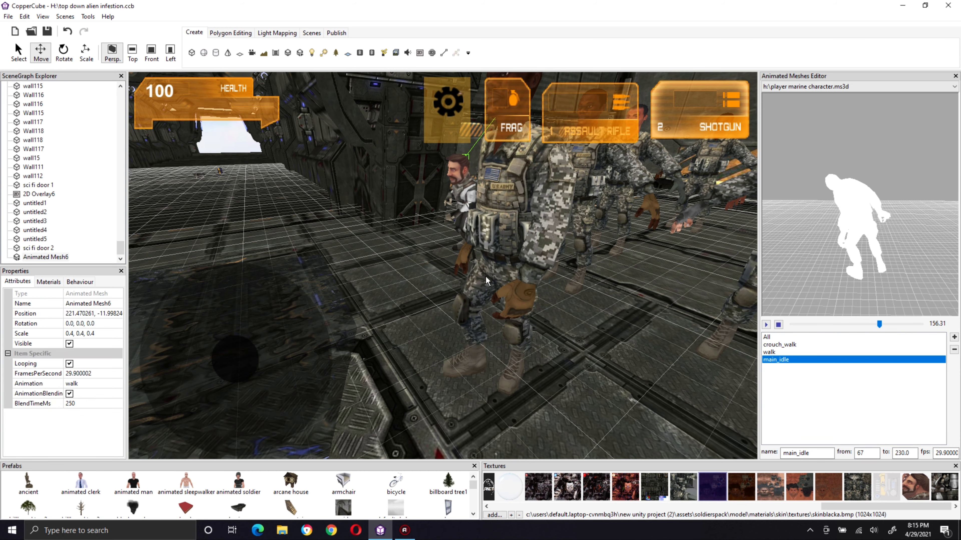
left_click(82, 384)
left_click(82, 384)
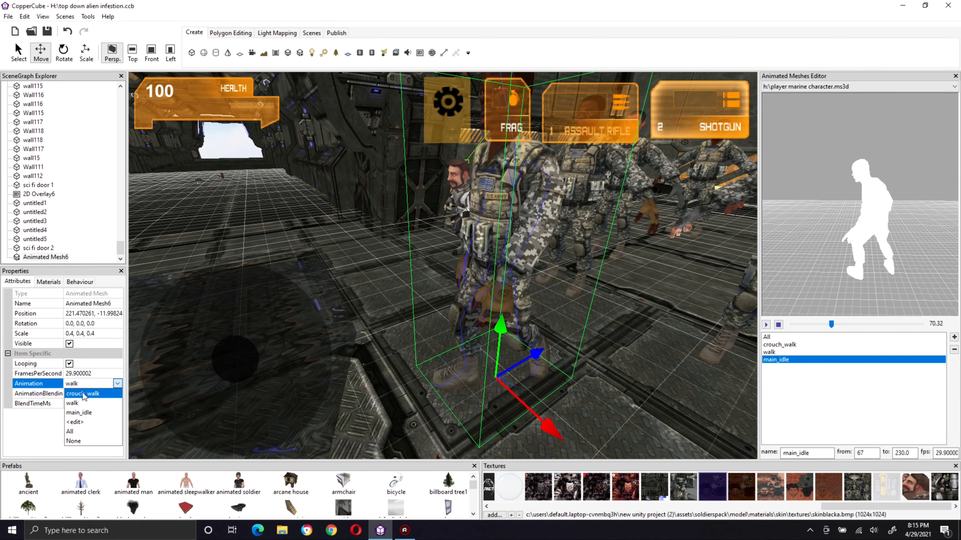
left_click(79, 413)
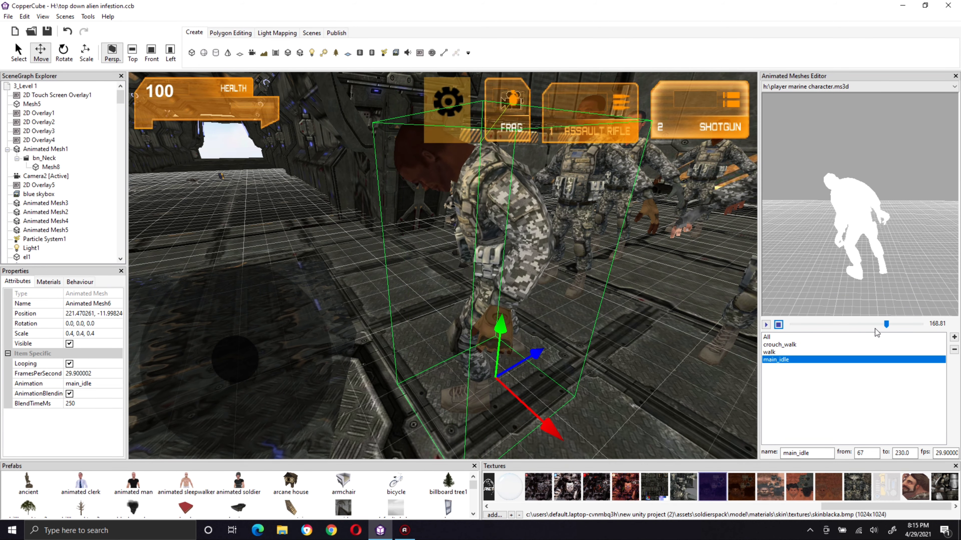
Step: Scrub the preview for the end of the idle motion and set main_idle's end frame to 120
left_click_drag(875, 326, 832, 326)
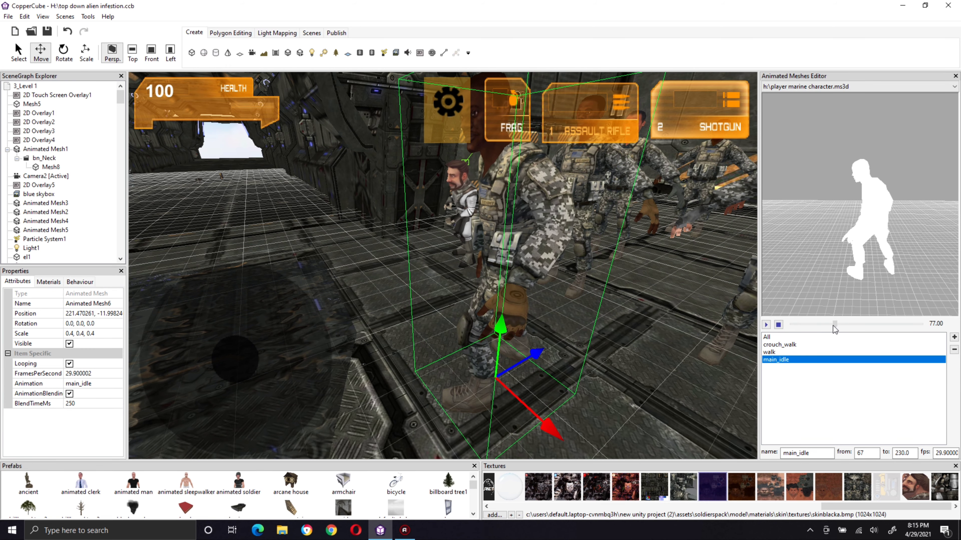
left_click(831, 326)
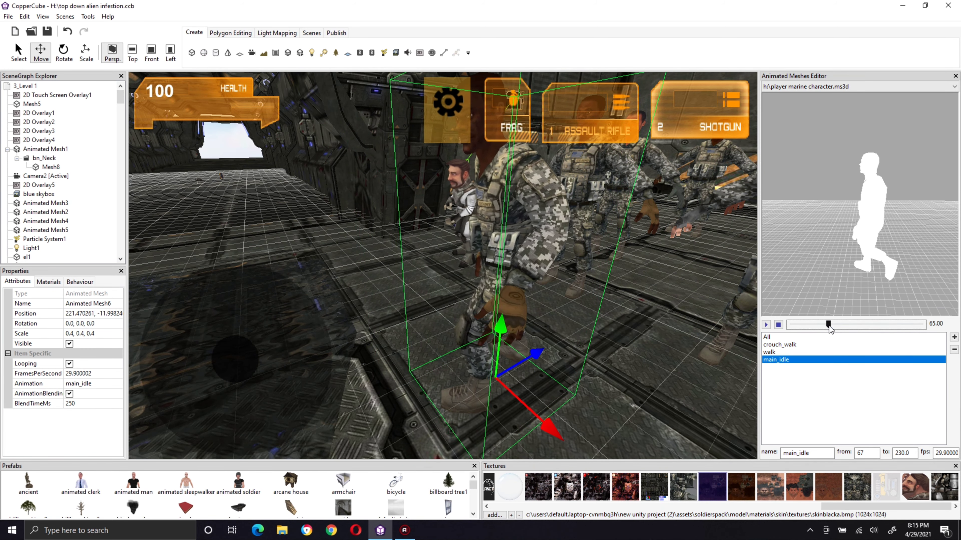
left_click_drag(828, 325, 843, 327)
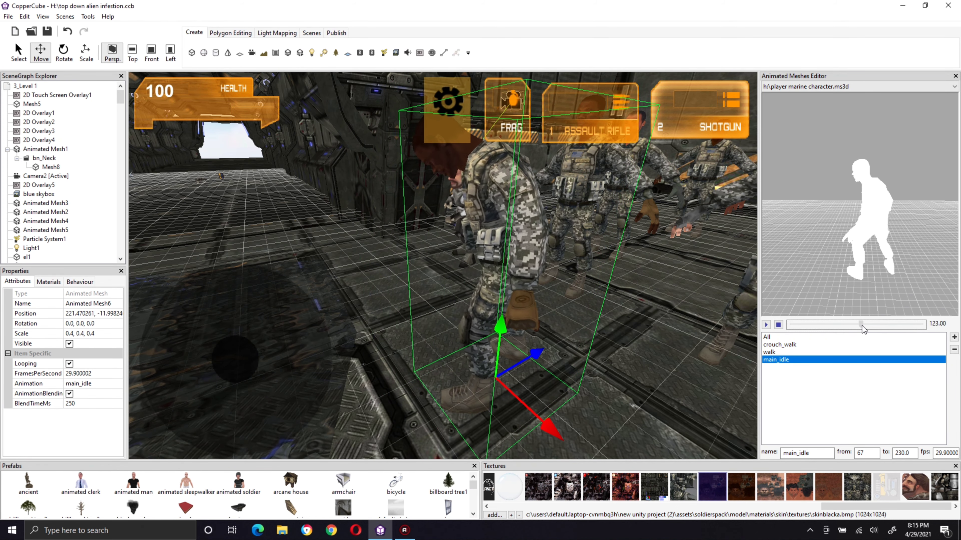
mouse_move(866, 325)
left_mouse_down()
mouse_move(882, 325)
mouse_move(864, 324)
left_mouse_up()
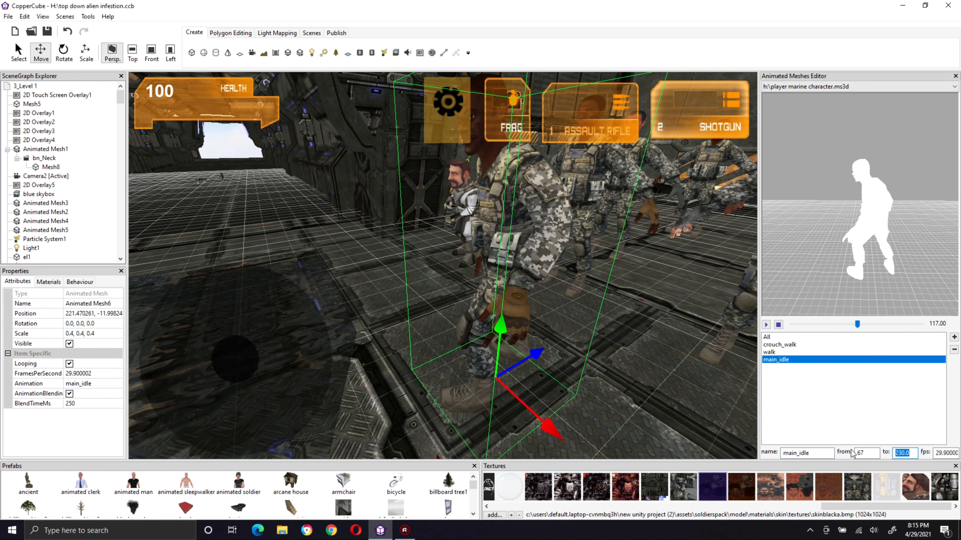
type("120")
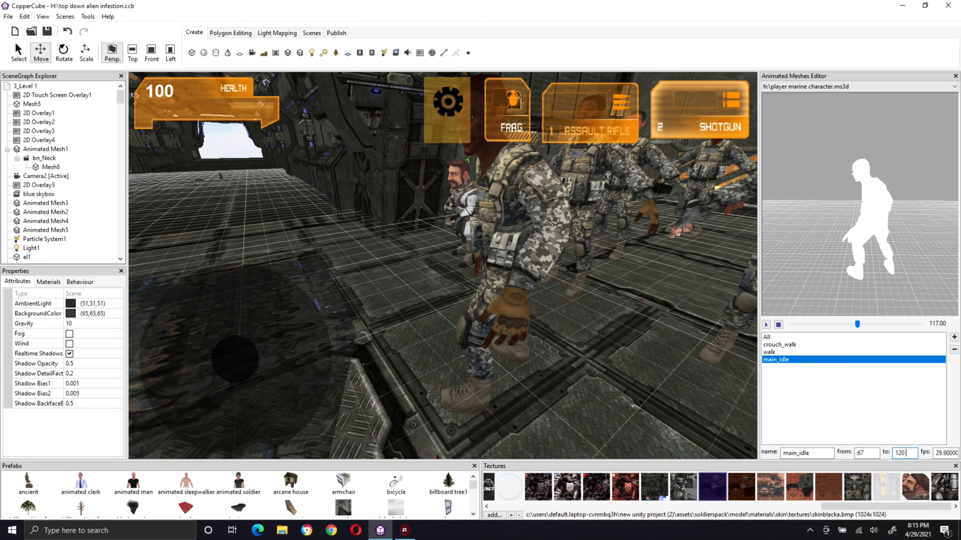
left_click(788, 352)
left_click(782, 358)
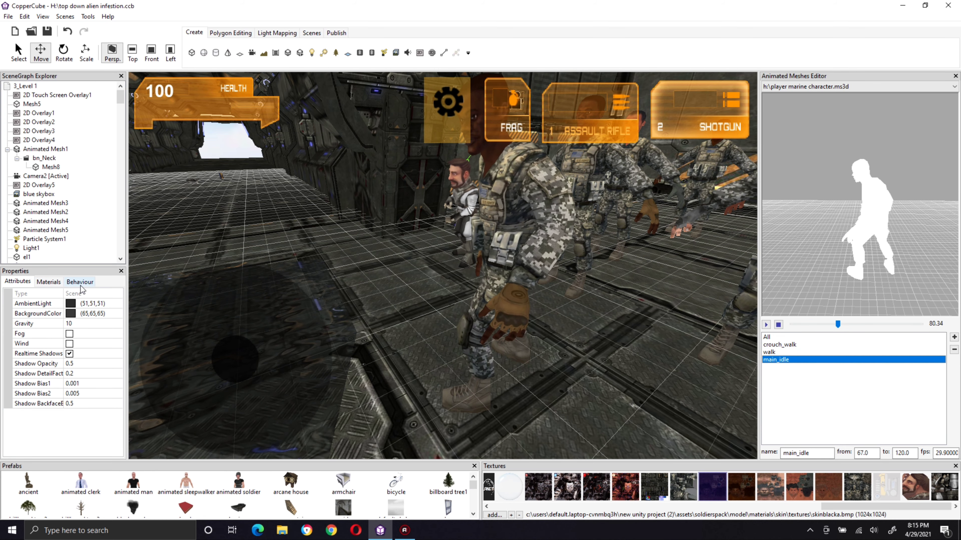
Step: Reselect the foremost soldier and assign the adjusted main_idle animation to it
left_click(40, 282)
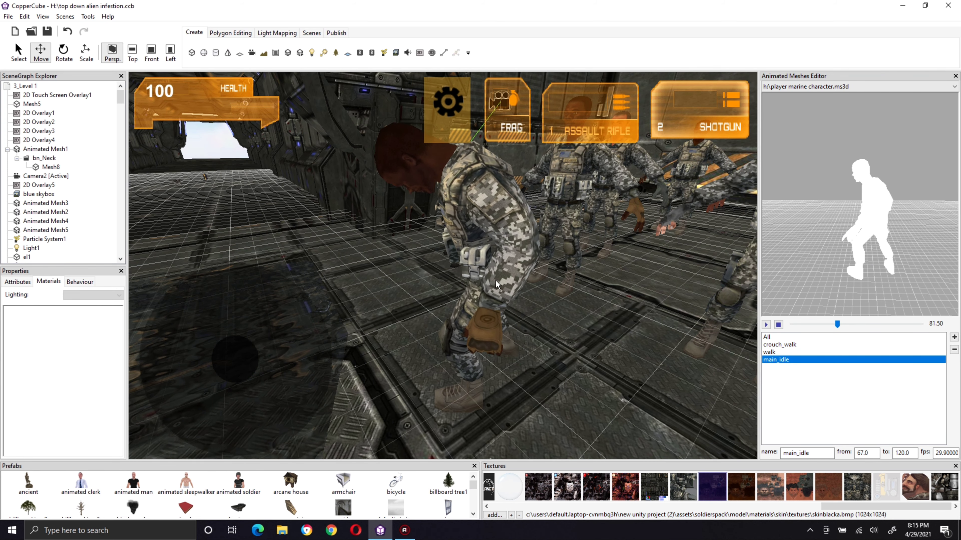
left_click(496, 242)
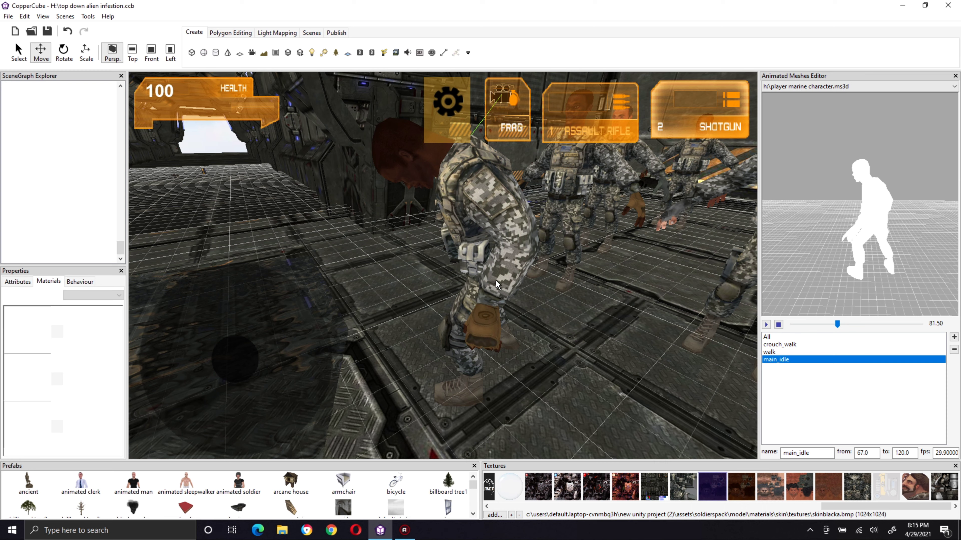
left_click(18, 282)
left_click(98, 384)
left_click(98, 384)
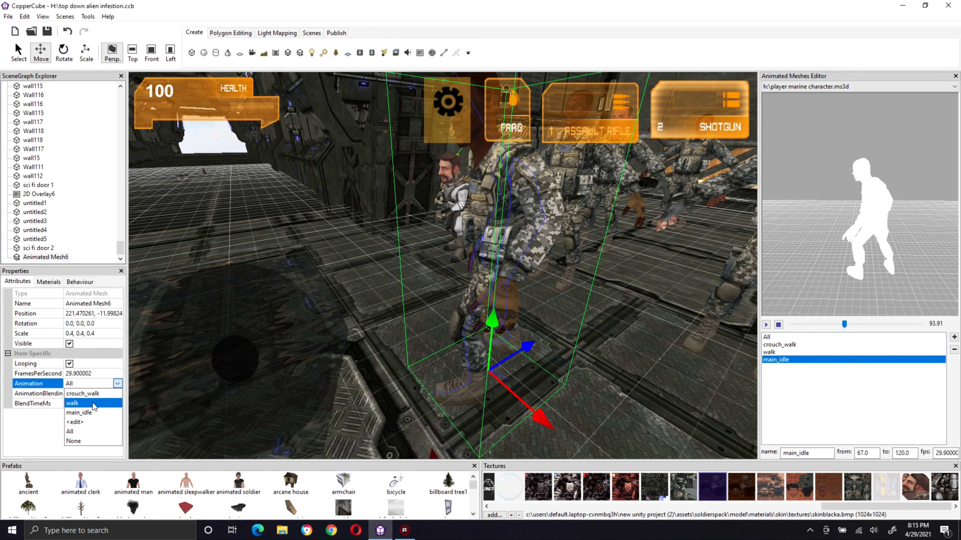
left_click(93, 413)
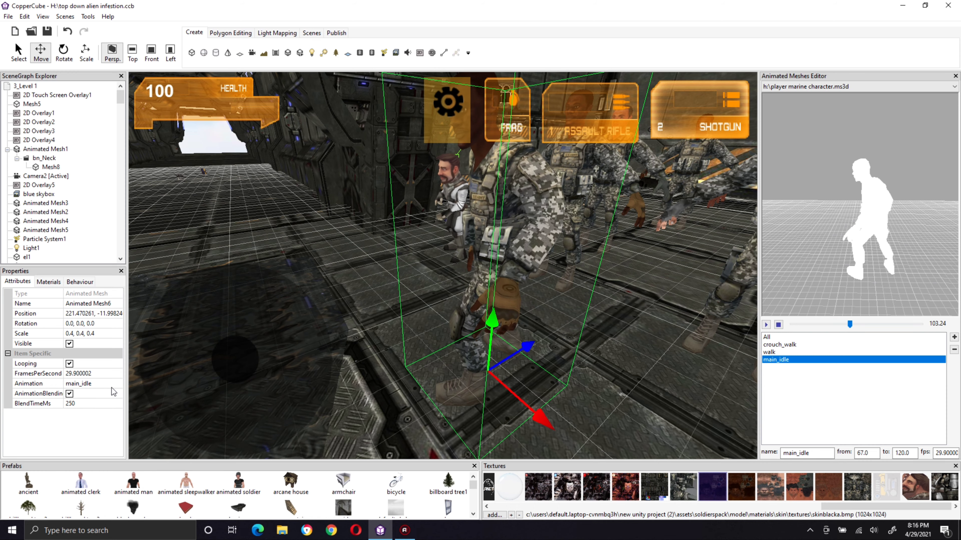
Step: Shorten the main_idle animation by setting its end frame to 110
right_click_drag(460, 269, 451, 266)
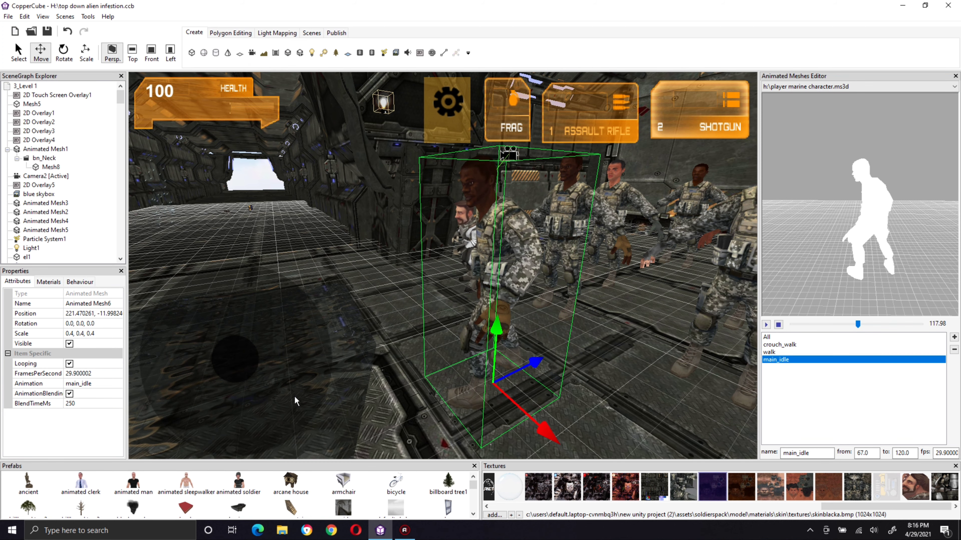
left_click(904, 456)
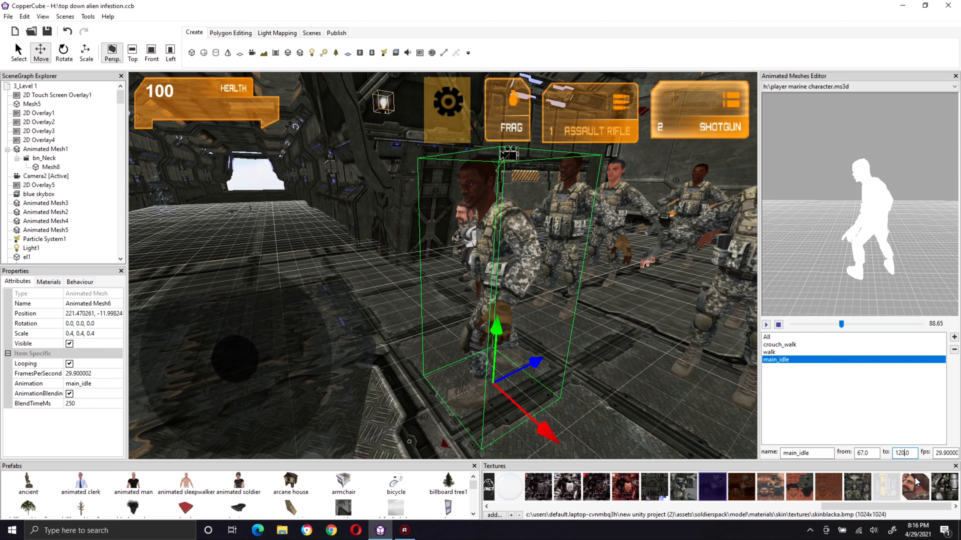
key("BackSpace")
key("BackSpace")
type("10")
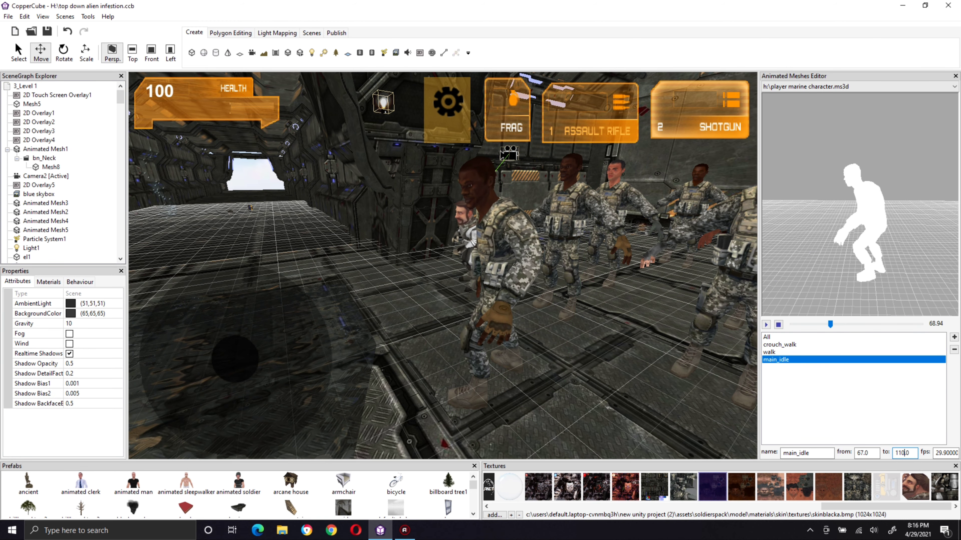
left_click(875, 453)
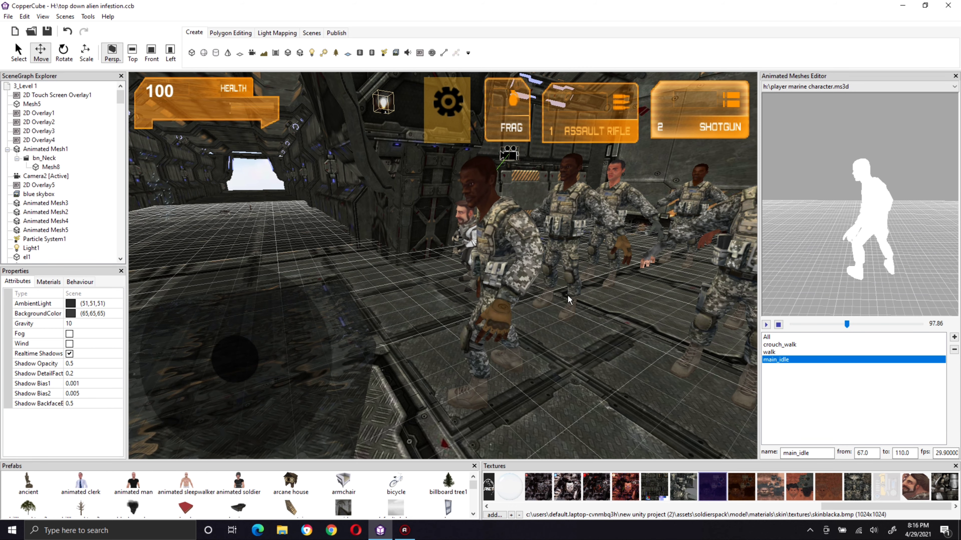
Step: Reassign the shortened main_idle animation to the foremost soldier
right_click_drag(503, 295, 486, 294)
left_click(486, 293)
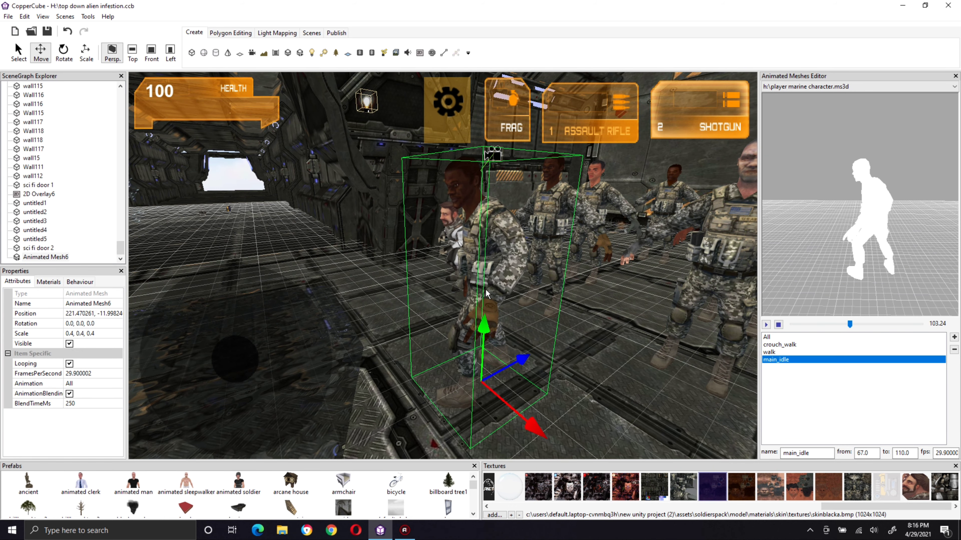
left_click(80, 384)
left_click(80, 384)
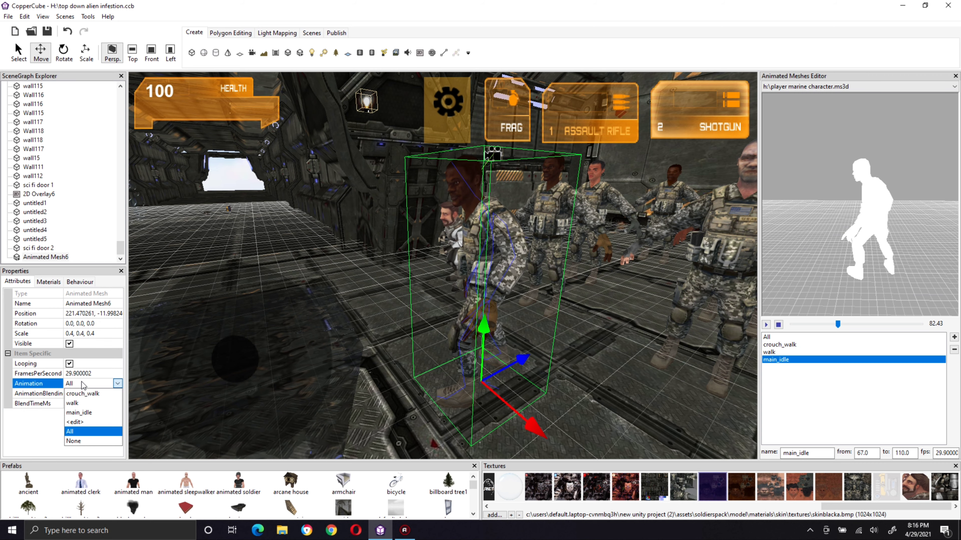
left_click(92, 411)
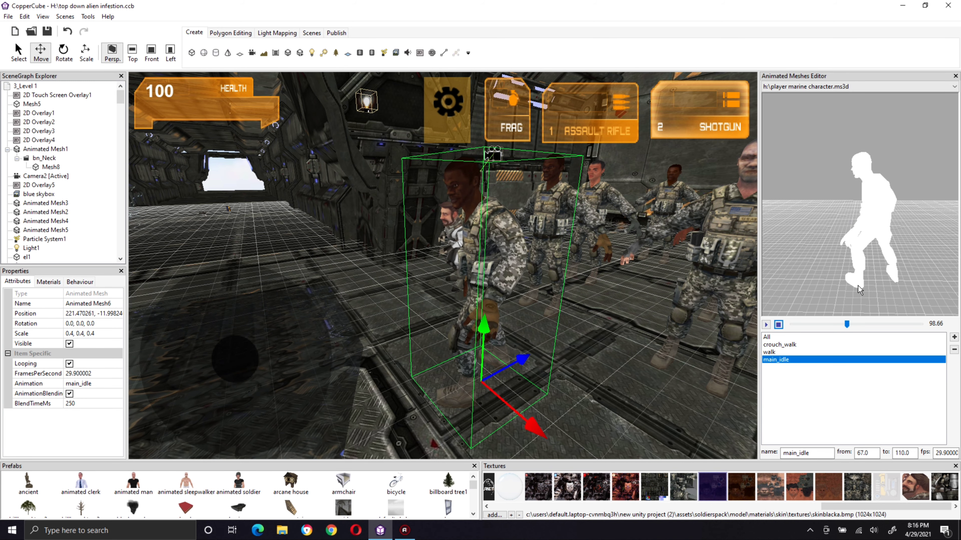
Step: Scrub the preview for the idle start, set main_idle's start frame to 74, and reassign main_idle to the foremost soldier
left_click_drag(846, 324, 834, 328)
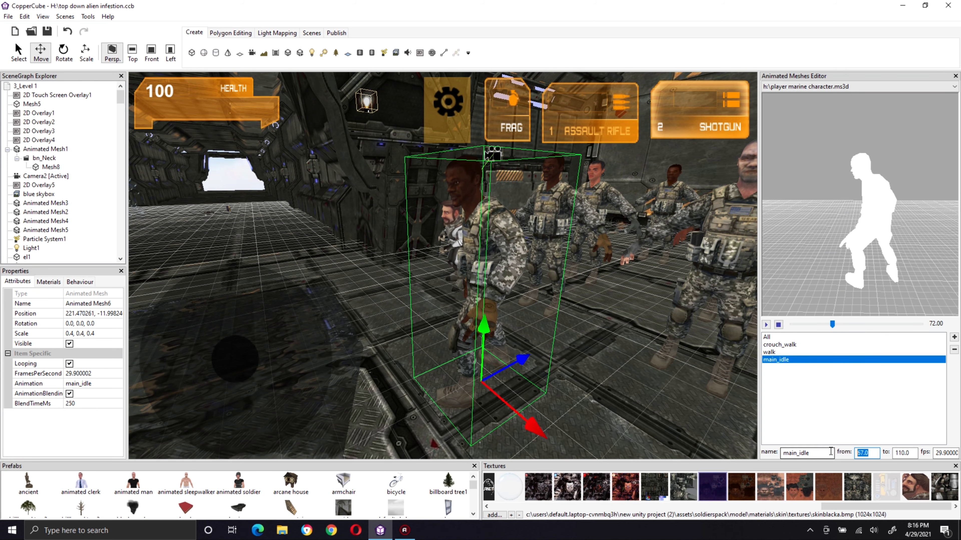
type("74")
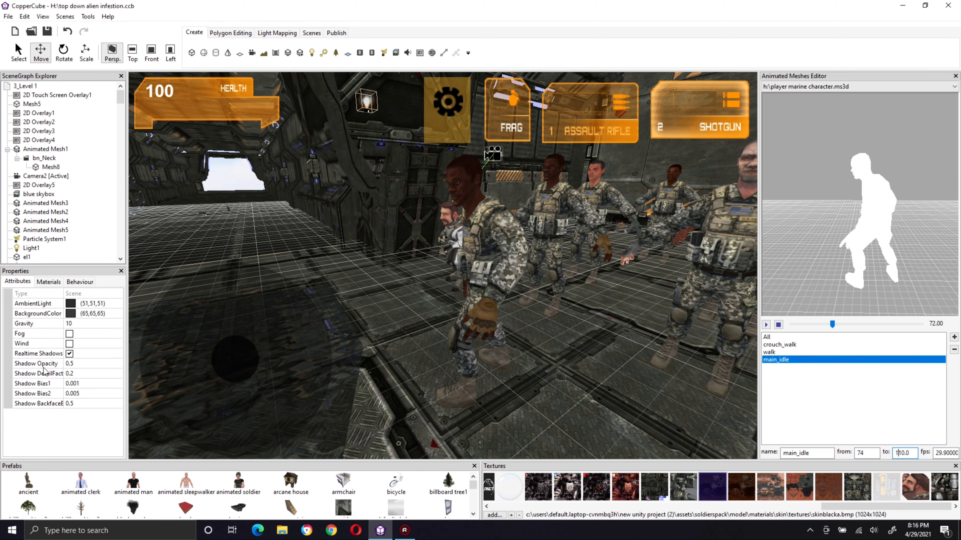
left_click(488, 275)
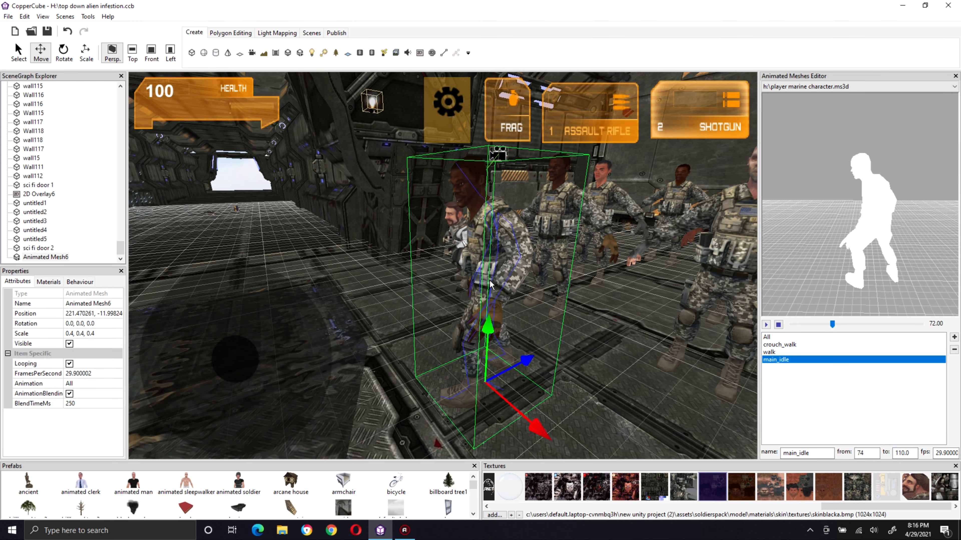
left_click(89, 385)
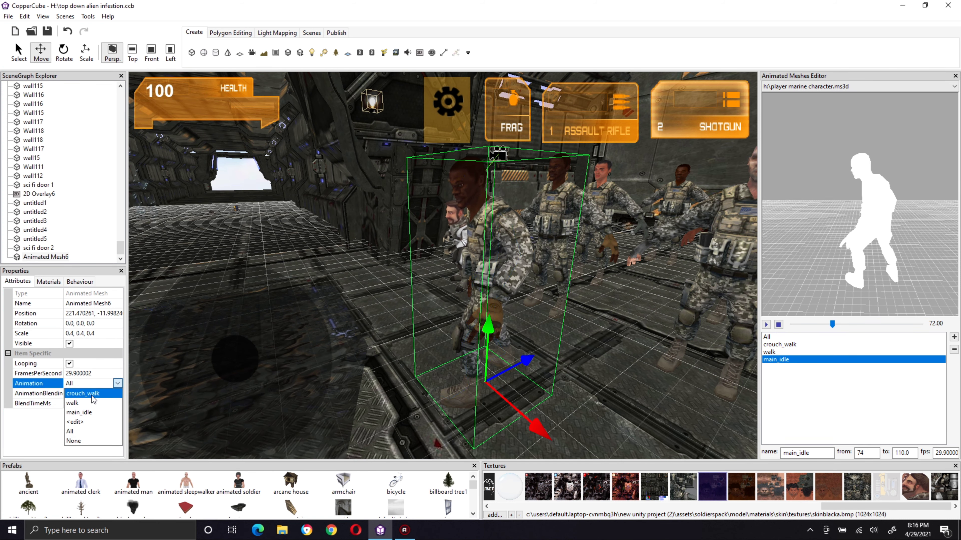
left_click(98, 412)
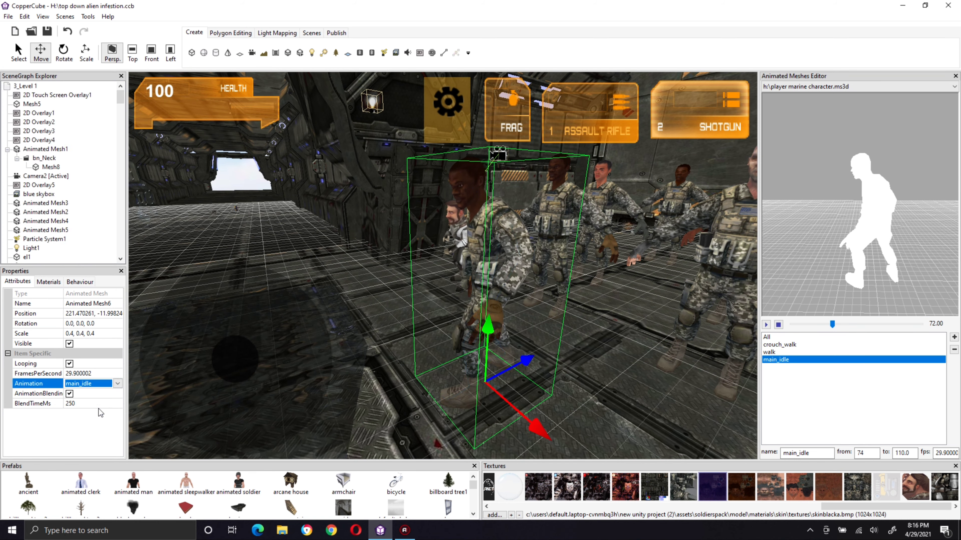
Step: Set the main_idle animation's end frame to 120
left_click(91, 372)
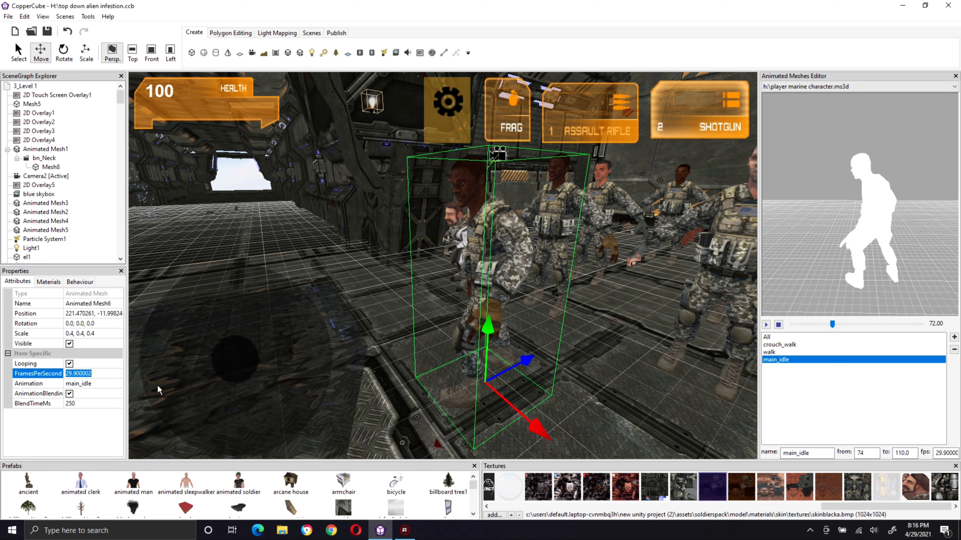
left_click(903, 453)
key("BackSpace")
key("BackSpace")
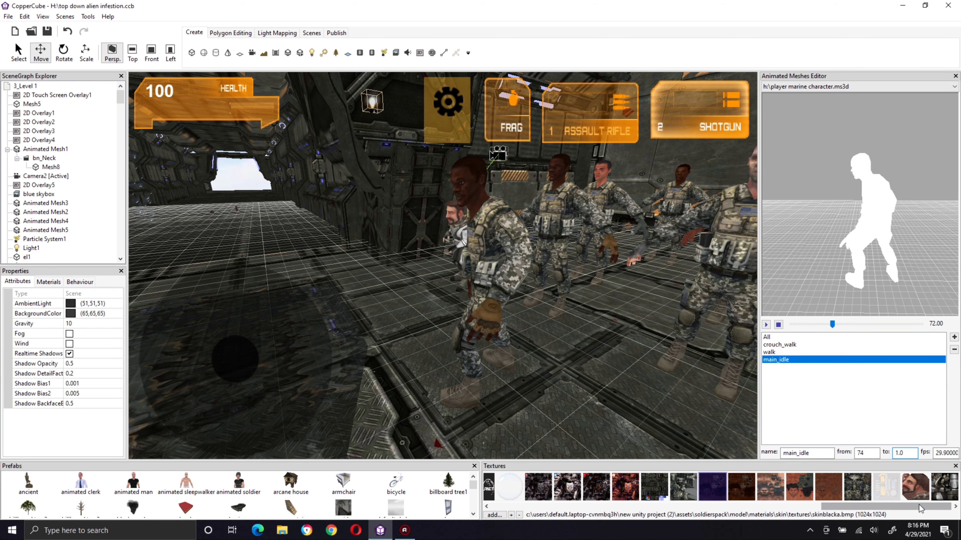
type("20")
left_click(866, 453)
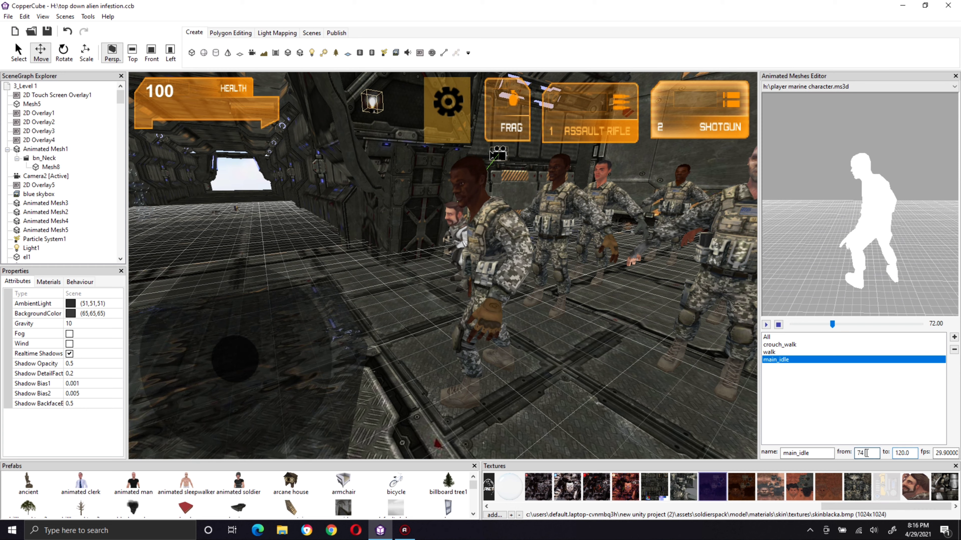
Step: Select the foremost soldier and assign the extended main_idle animation to it
left_click(514, 266)
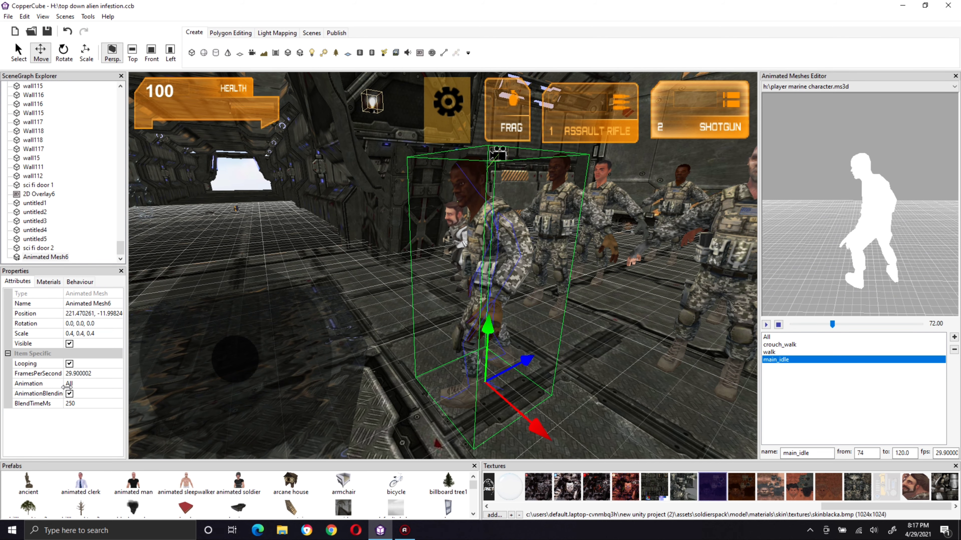
left_click(79, 384)
left_click(80, 384)
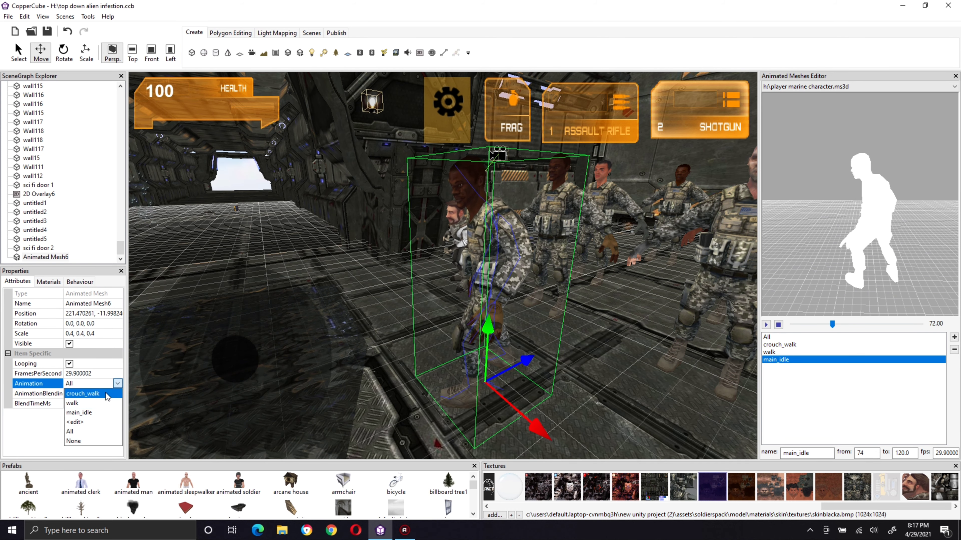
left_click(102, 412)
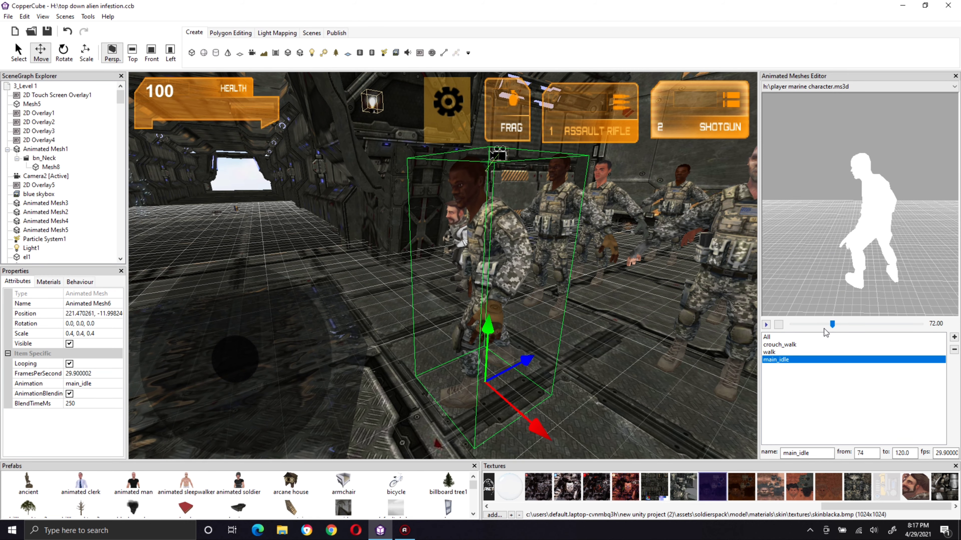
Step: Add a new animation to the soldier mesh and name it idle_bored
left_click(954, 337)
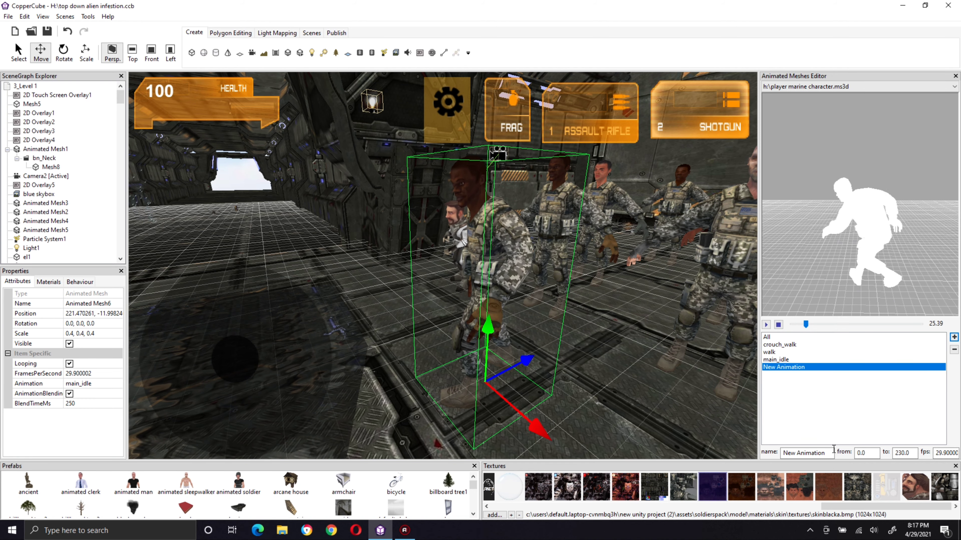
type("ide")
left_click(699, 439)
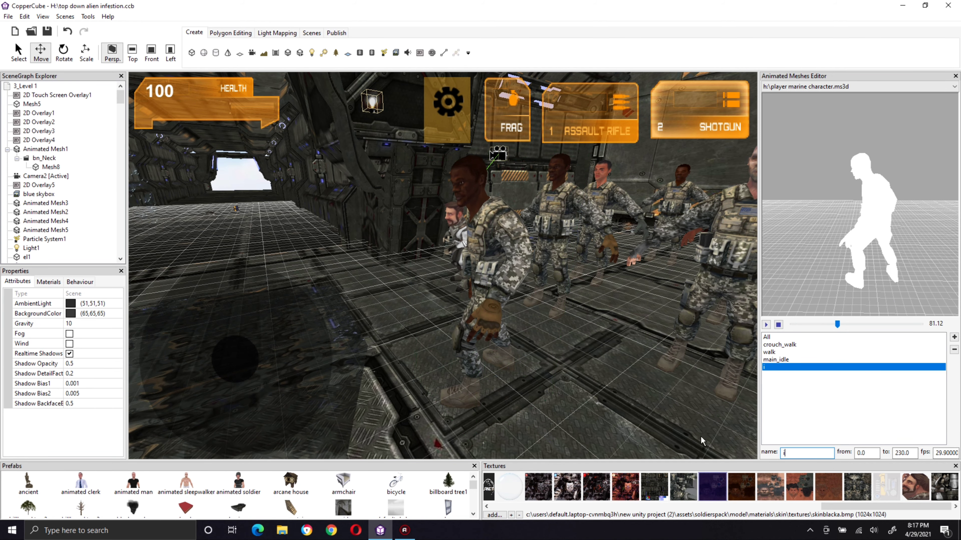
type("l")
key("BackSpace")
key("BackSpace")
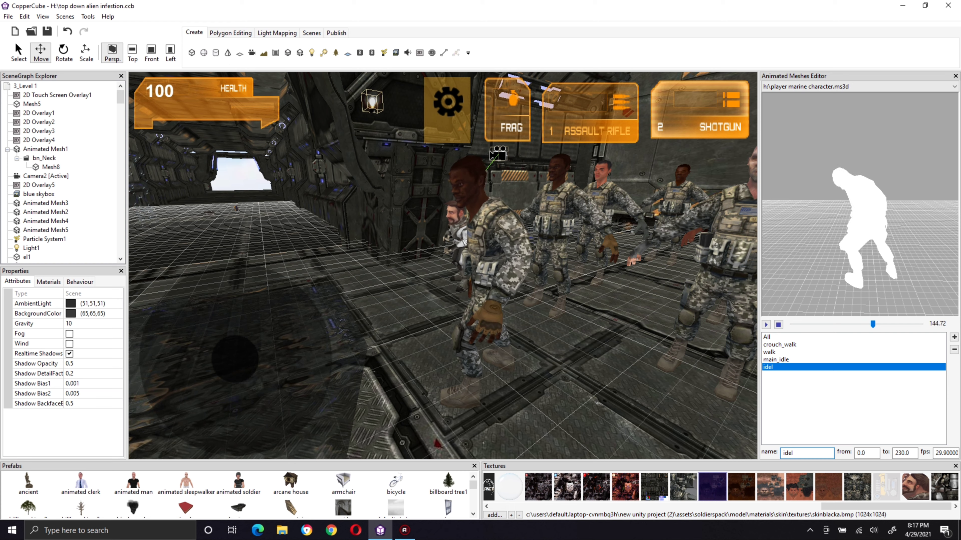
type("le")
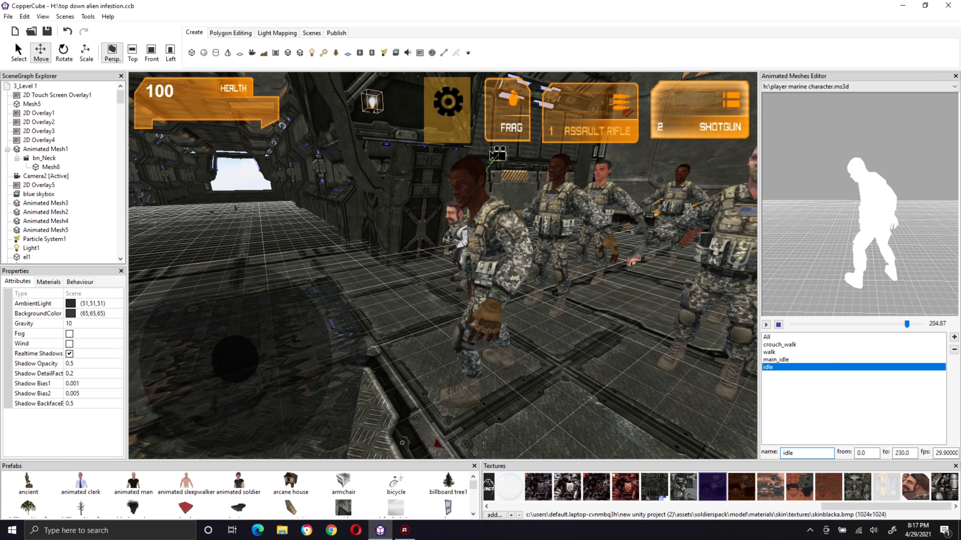
type("_")
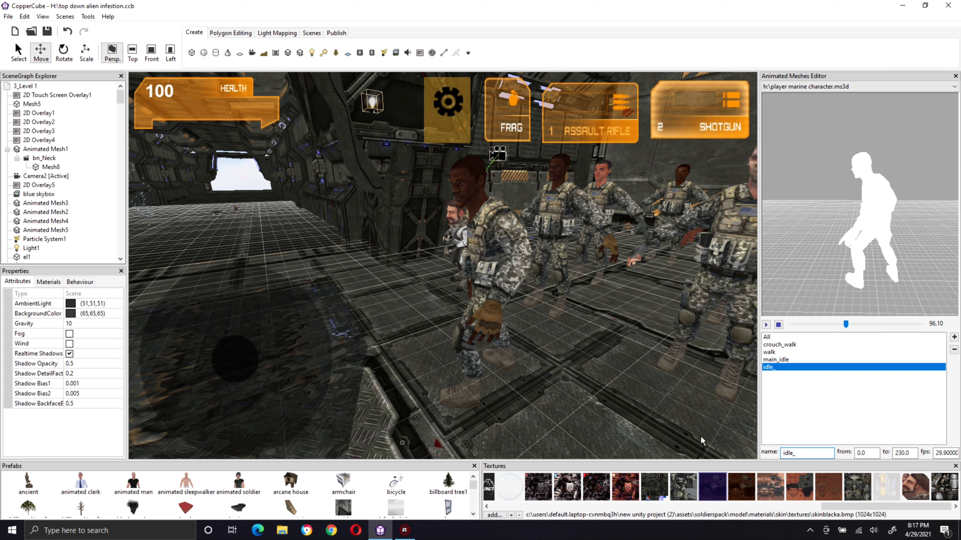
type("bored")
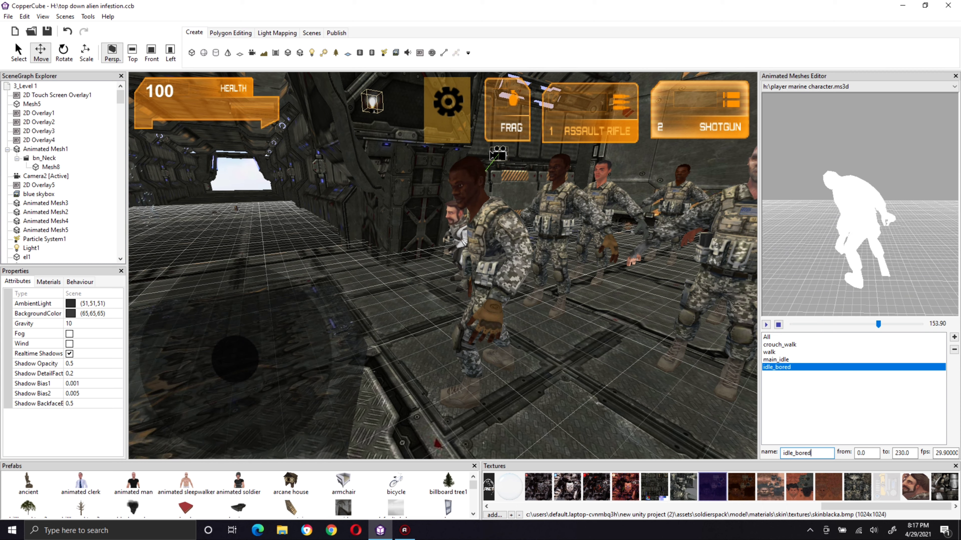
Step: Scrub the preview to the end of the bored motion and set main_idle's end frame to 229
left_click(828, 360)
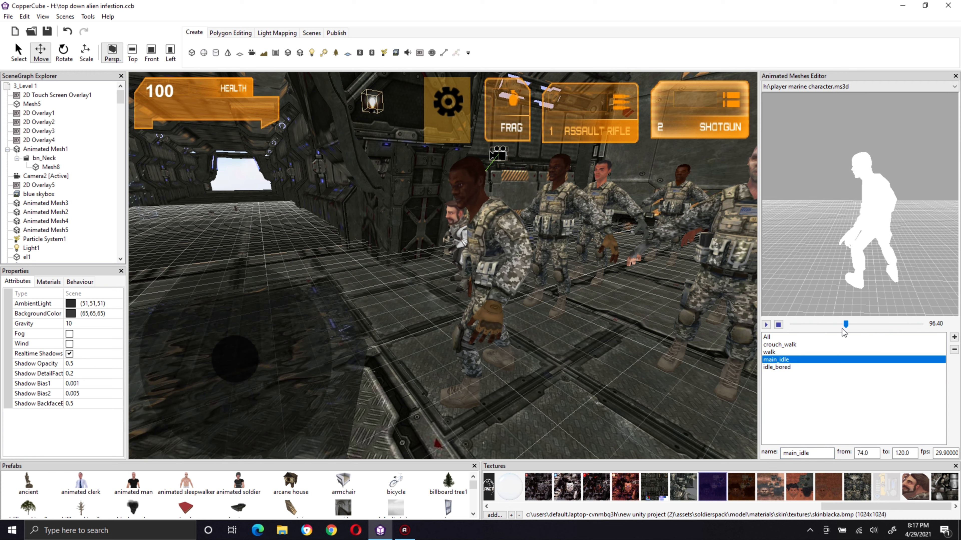
left_click_drag(855, 328, 930, 330)
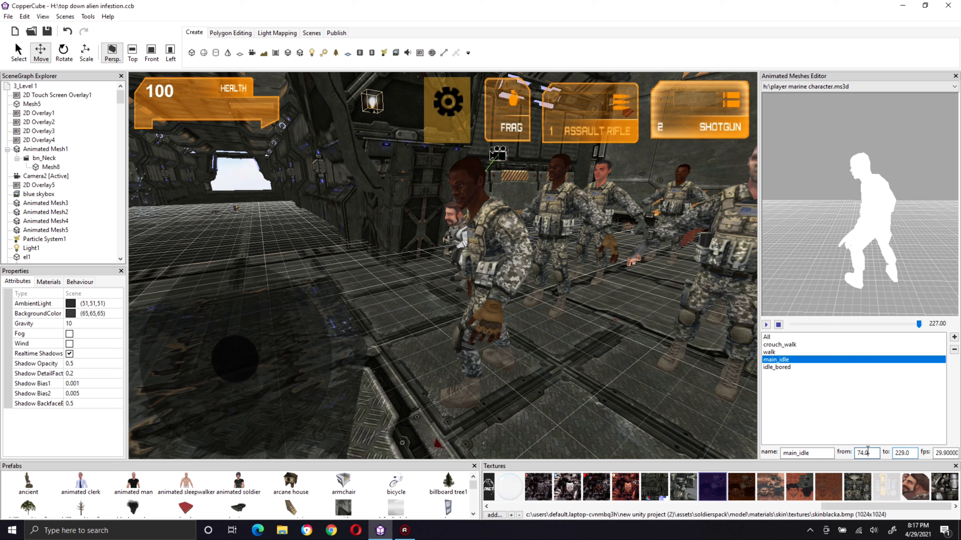
left_click(793, 369)
left_click(787, 362)
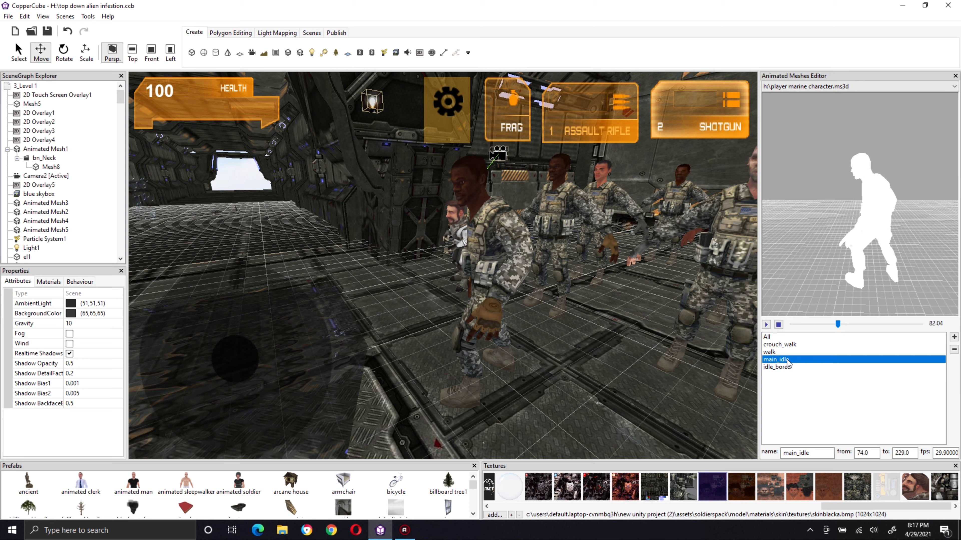
Step: Stop the preview and set the idle_bored animation's end frame to 120
left_click(778, 368)
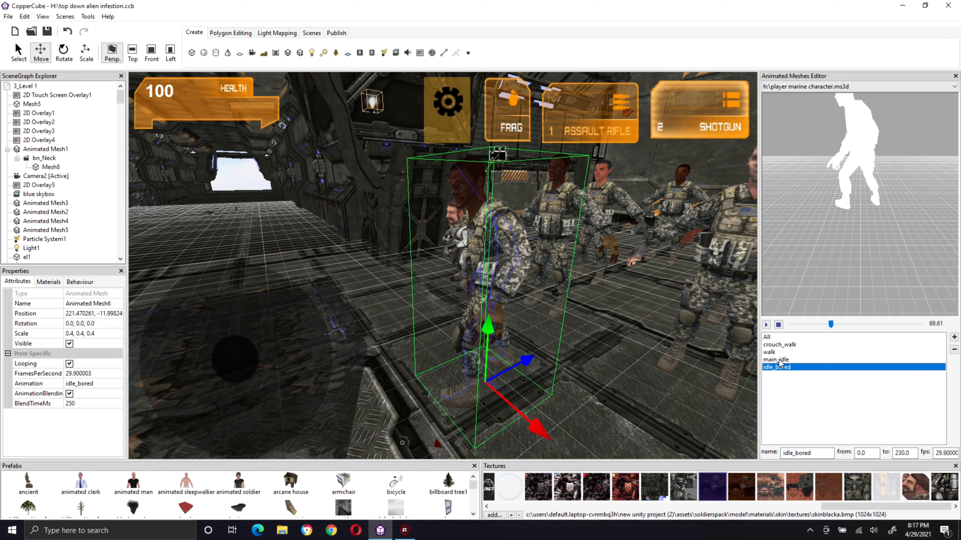
left_click(778, 326)
double_click(915, 453)
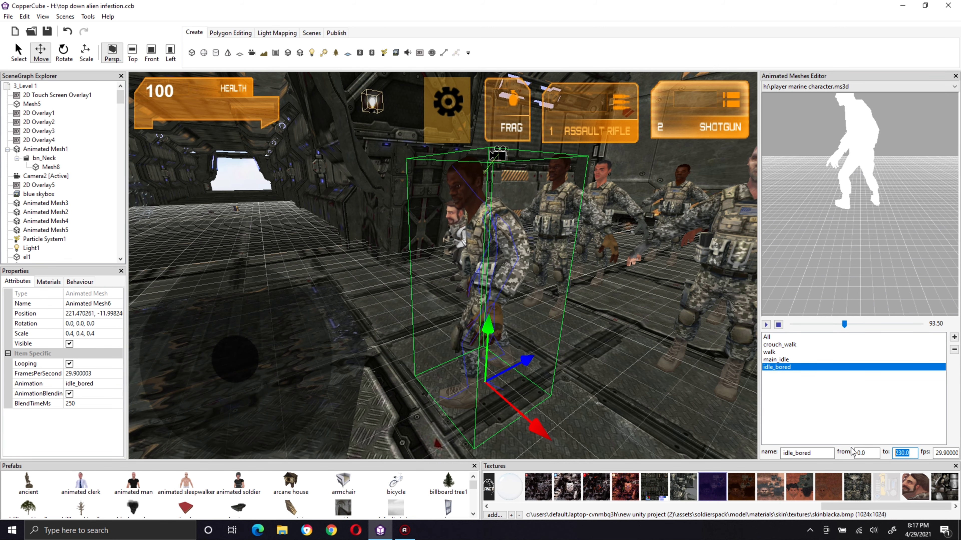
type("120")
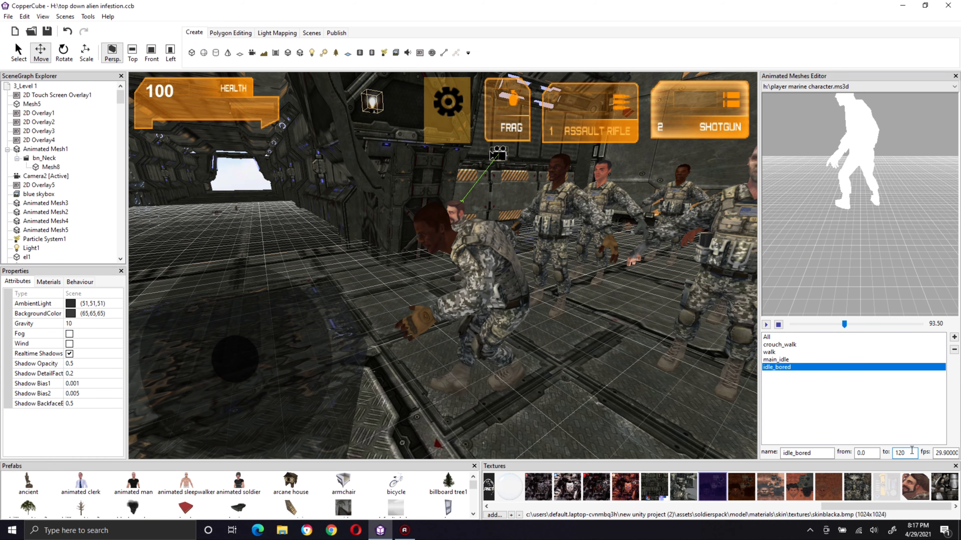
Step: Correct the main_idle animation's end frame to 120
left_click_drag(912, 453, 874, 449)
left_click(813, 360)
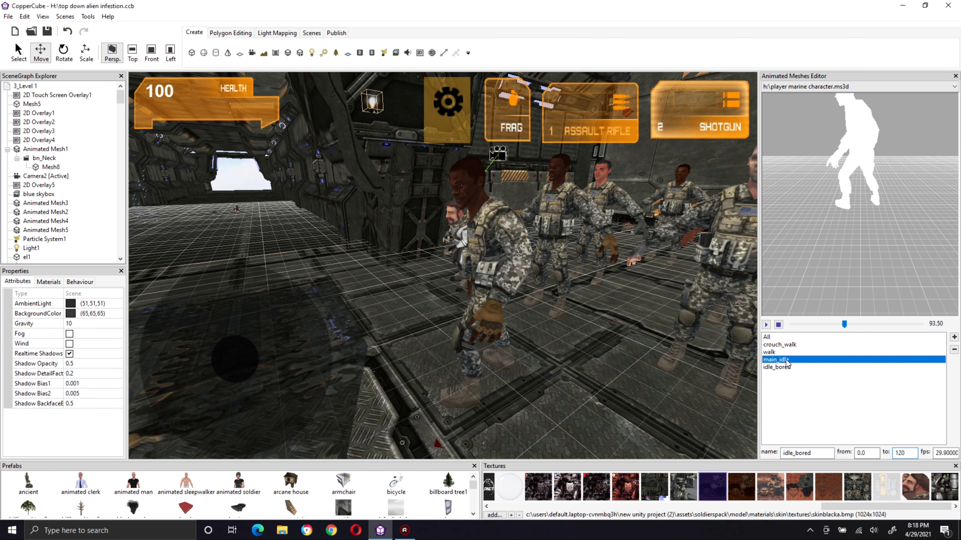
type("120")
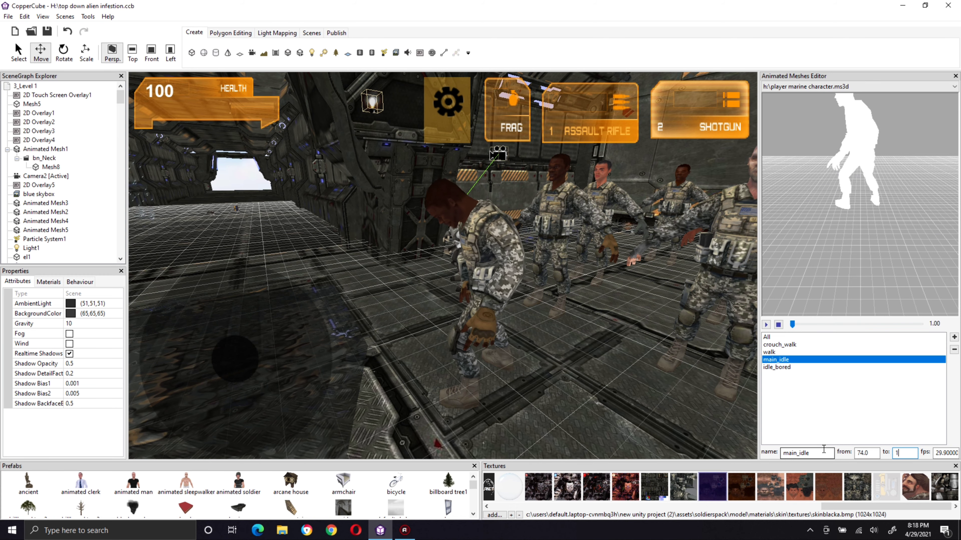
Step: Set the idle_bored animation's frame range from 120 to 229 and check it against main_idle
left_click(780, 367)
left_click(826, 453)
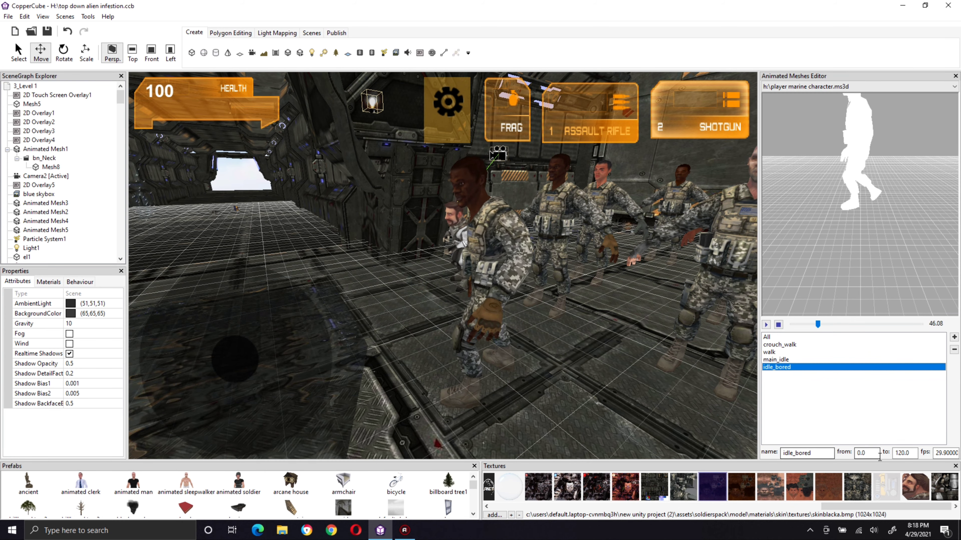
key("Tab")
type("120")
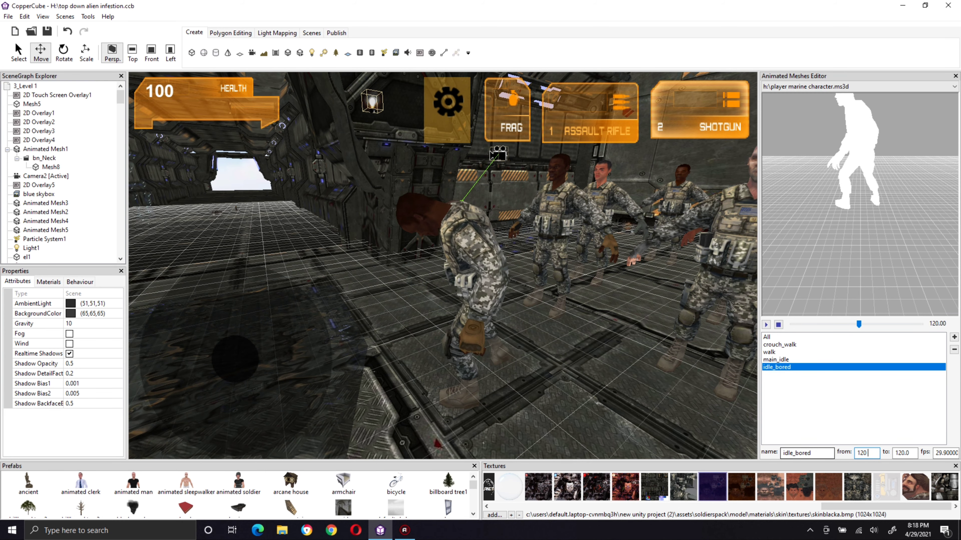
left_click(909, 452)
double_click(907, 453)
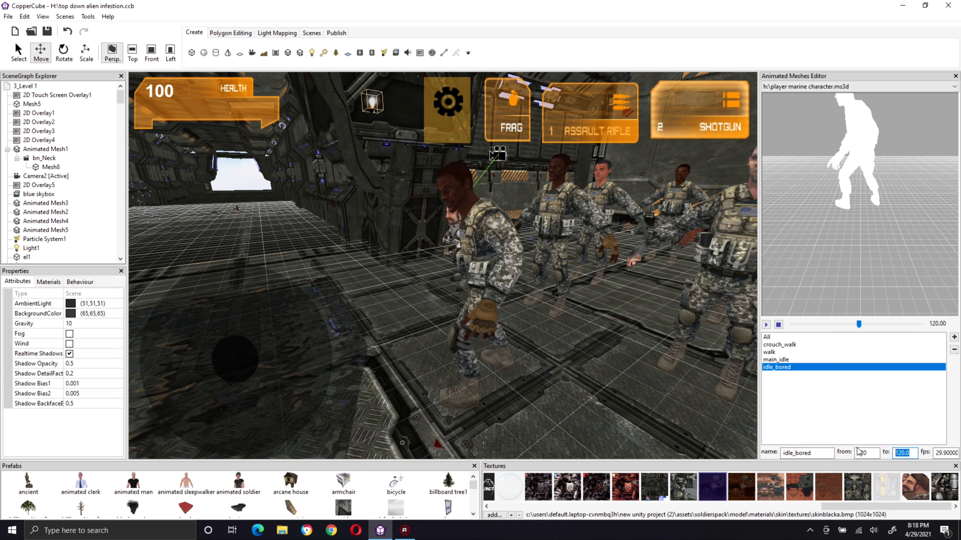
type("229")
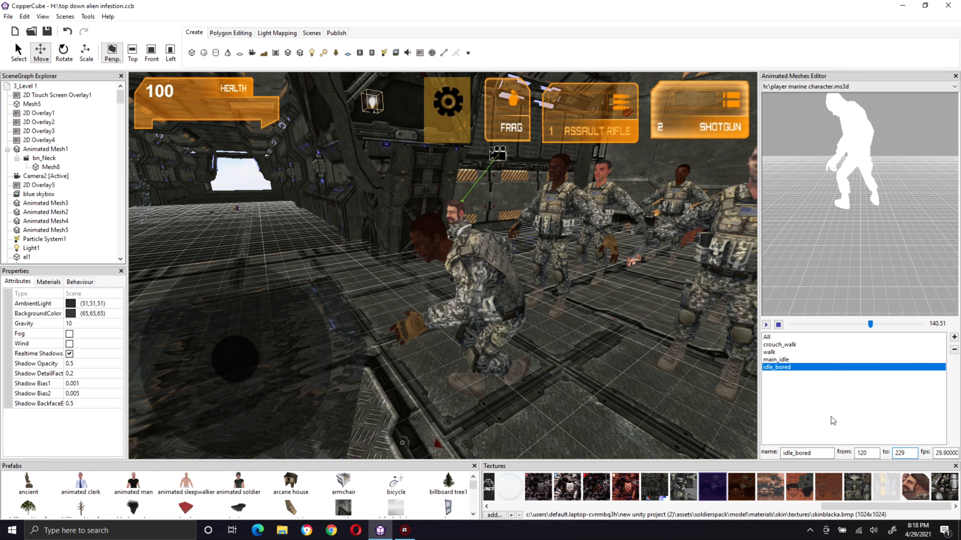
left_click(775, 359)
left_click(774, 367)
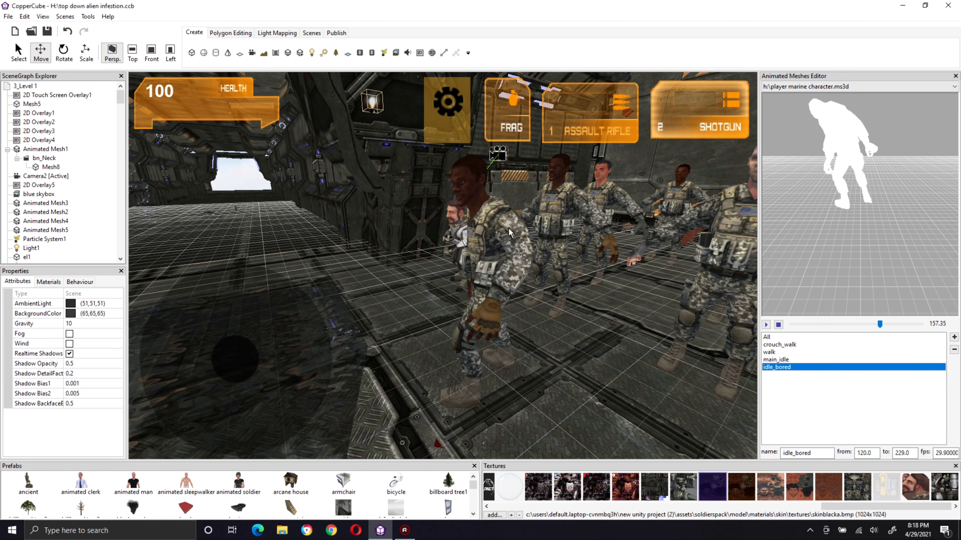
Step: Select the foremost soldier and assign the idle_bored animation to it
left_click(498, 232)
left_click(83, 383)
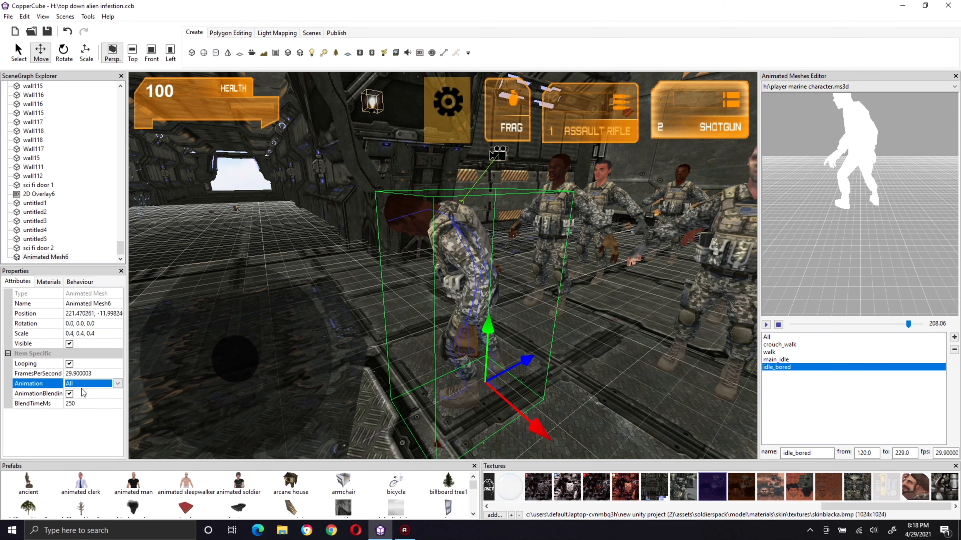
left_click(118, 383)
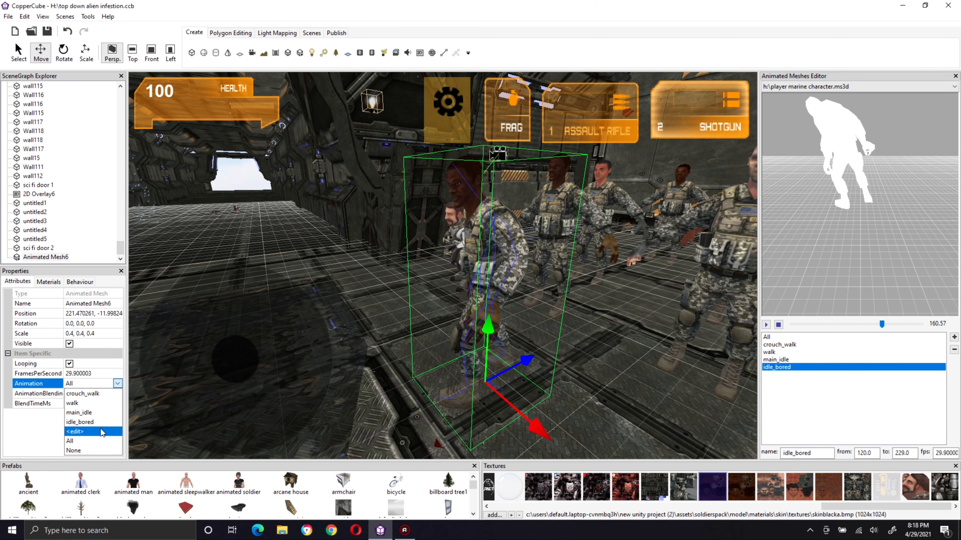
left_click(100, 422)
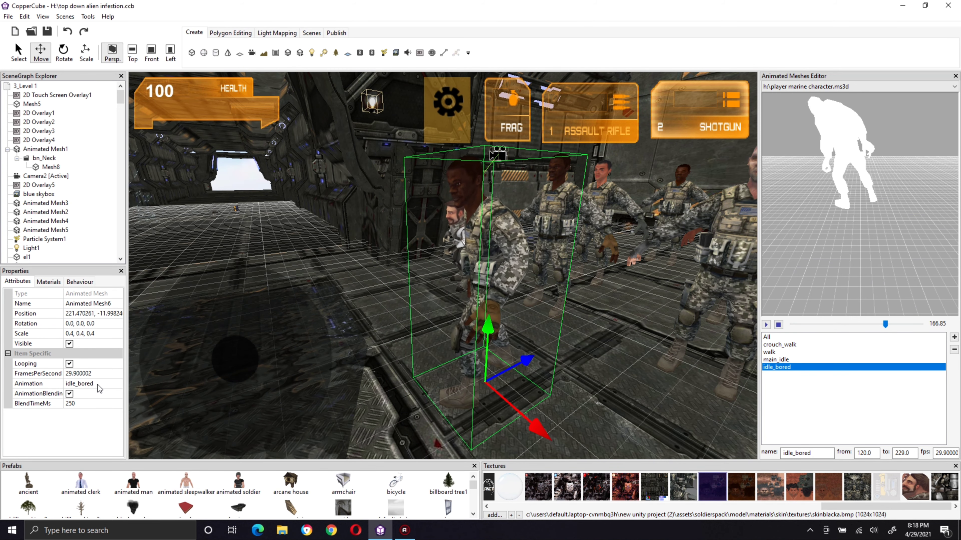
Step: Switch the foremost soldier's animation to main_idle
left_click(97, 385)
left_click(117, 384)
left_click(105, 413)
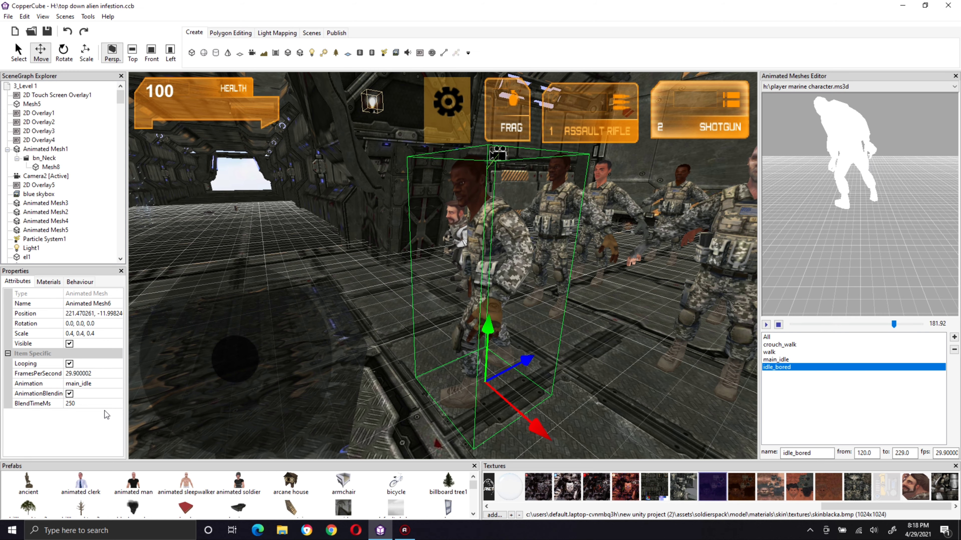
Step: Close the Animated Meshes Editor and save the project
right_click_drag(552, 329, 519, 316)
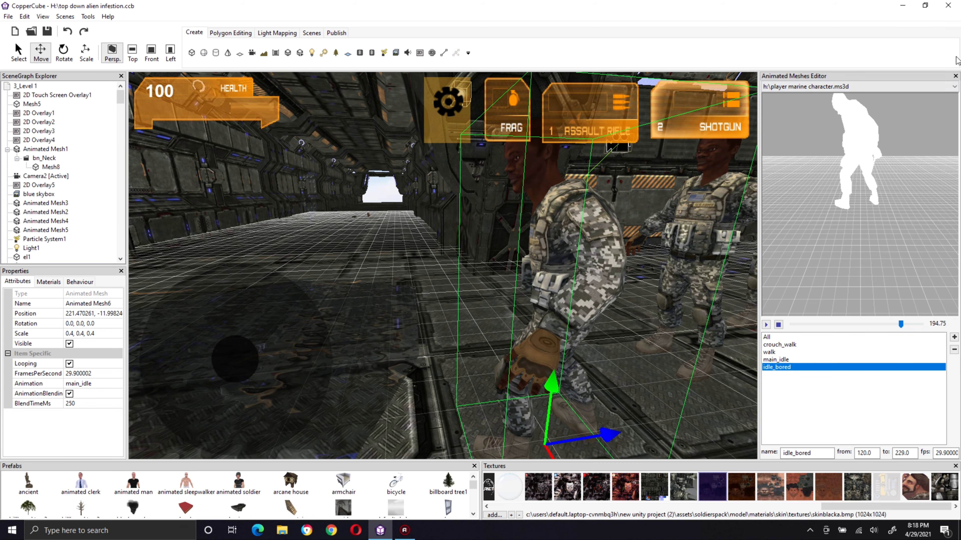
left_click(954, 76)
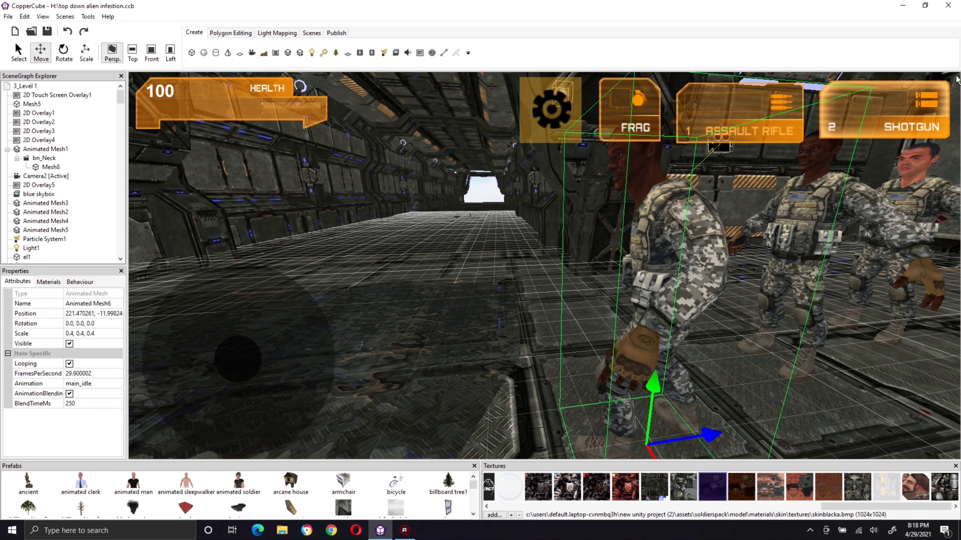
left_click(46, 29)
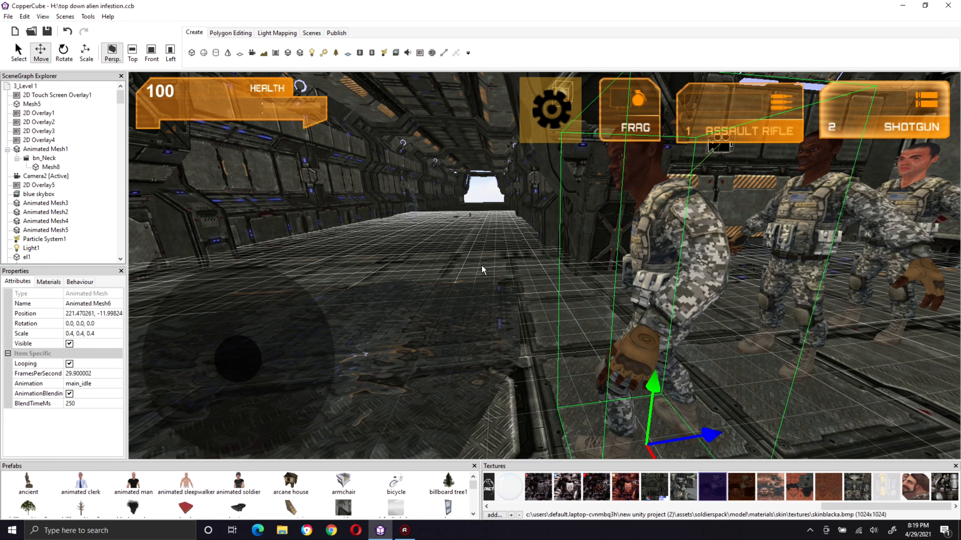
Step: Copy the behaviors of the small player character in the white outfit and paste them onto the foremost soldier
right_click_drag(671, 251, 620, 312)
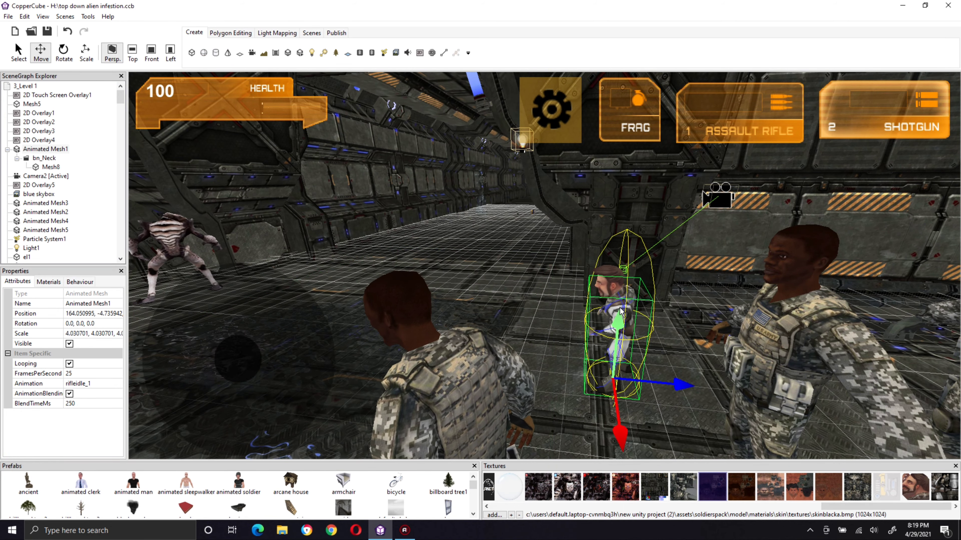
right_click(620, 310)
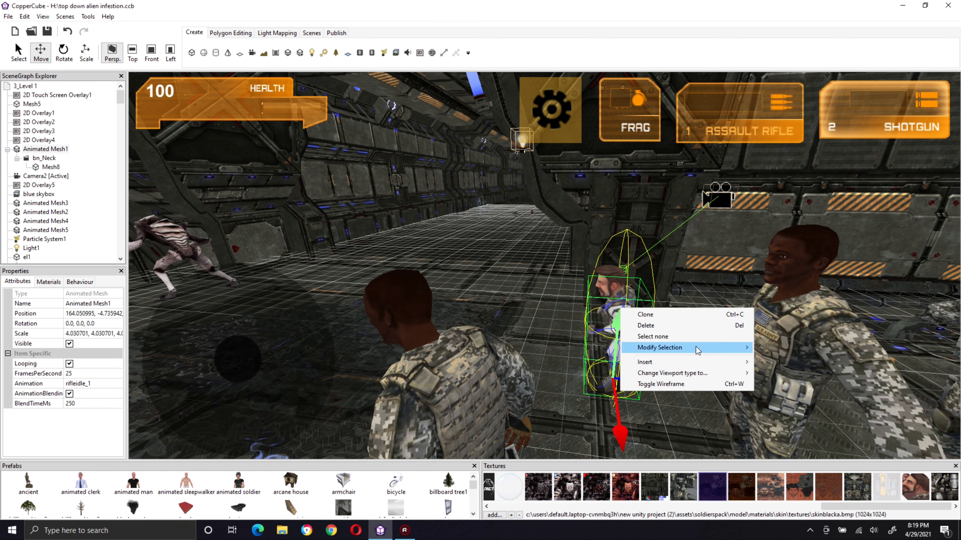
mouse_move(696, 348)
left_click(794, 334)
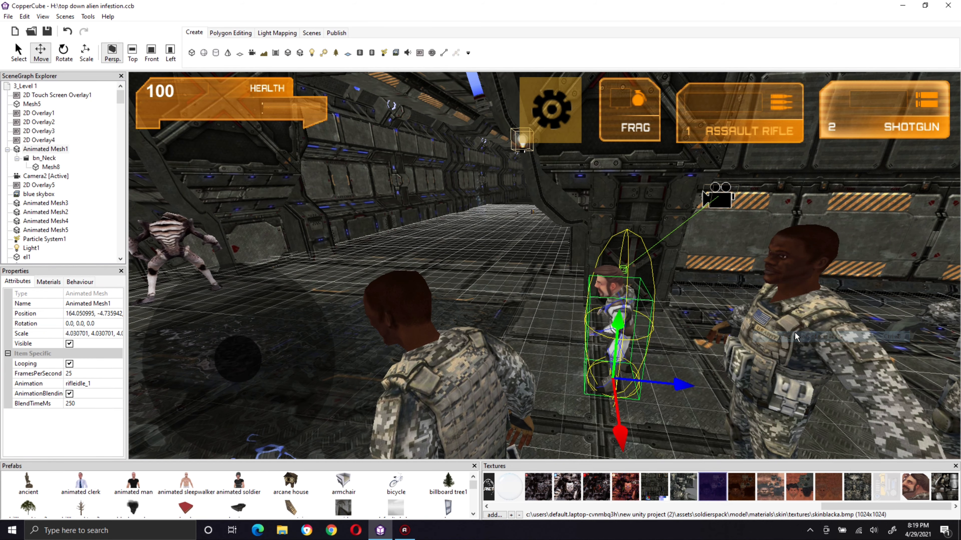
mouse_move(491, 401)
left_mouse_down()
mouse_move(455, 386)
mouse_move(486, 416)
left_mouse_up()
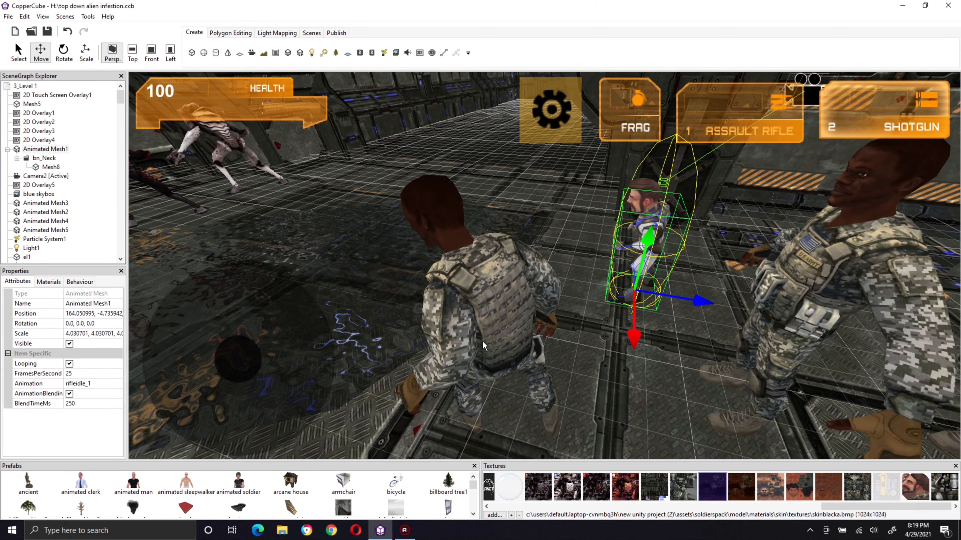
left_click(483, 341)
right_click(485, 326)
mouse_move(524, 365)
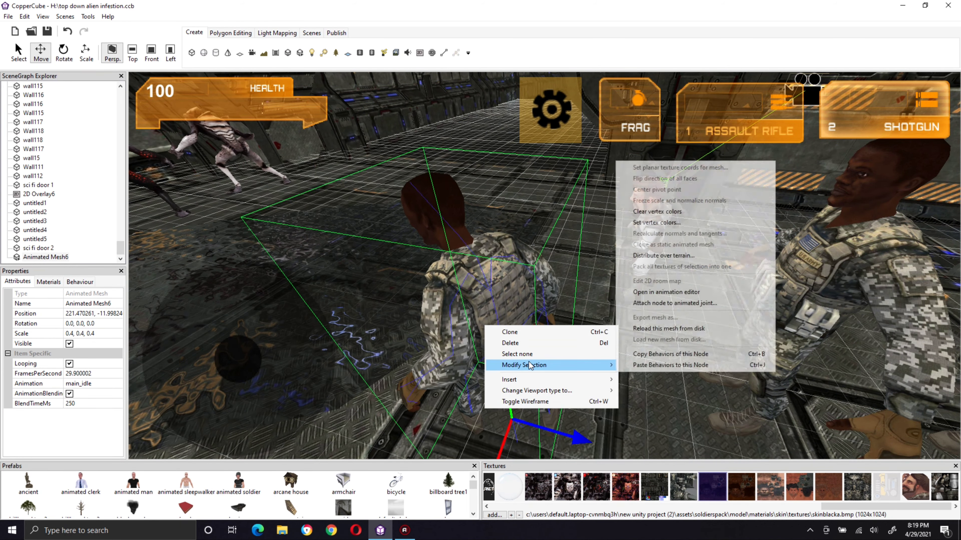
left_click(658, 365)
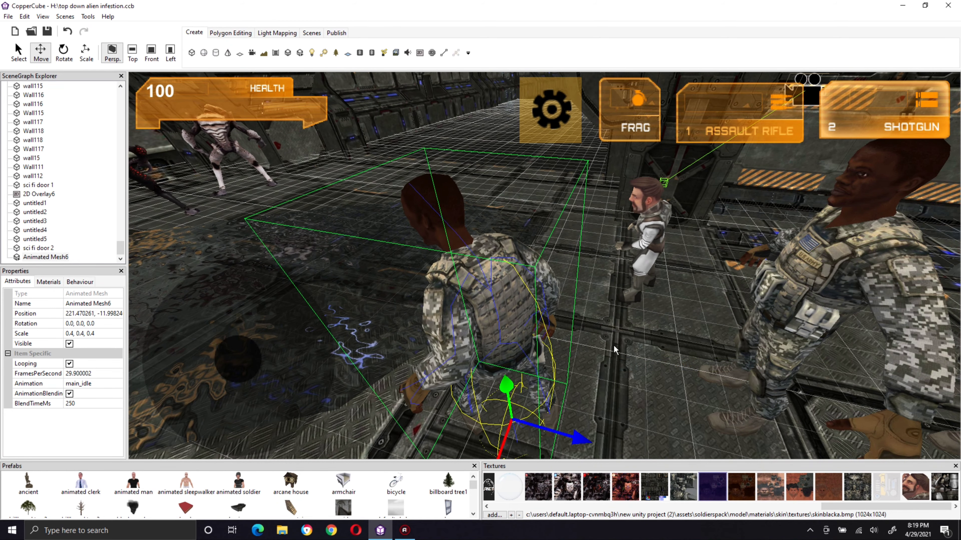
Step: Review the foremost soldier's health actor, keyboard control and collision behaviors and their settings
left_click_drag(567, 342, 581, 314)
middle_click_drag(581, 314, 622, 289)
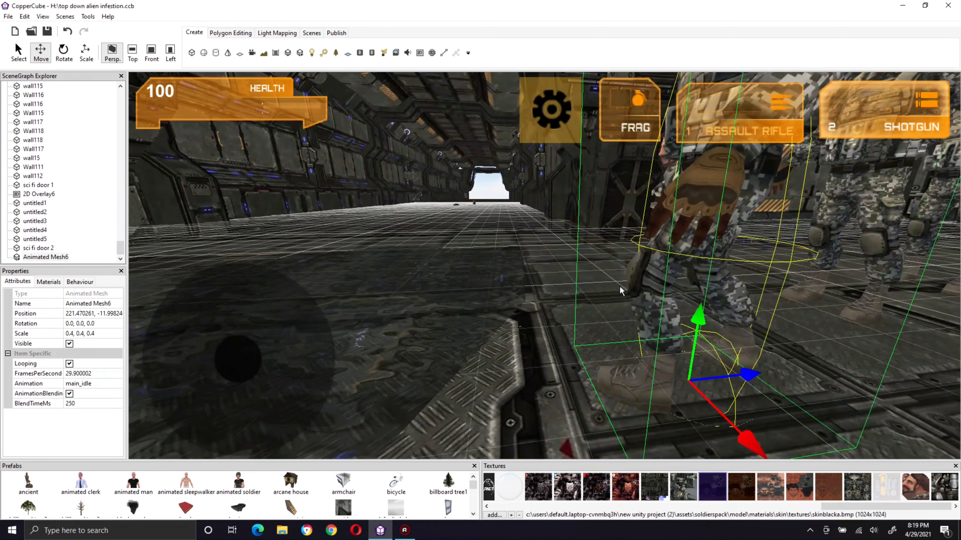
scroll(543, 366, "down", 1)
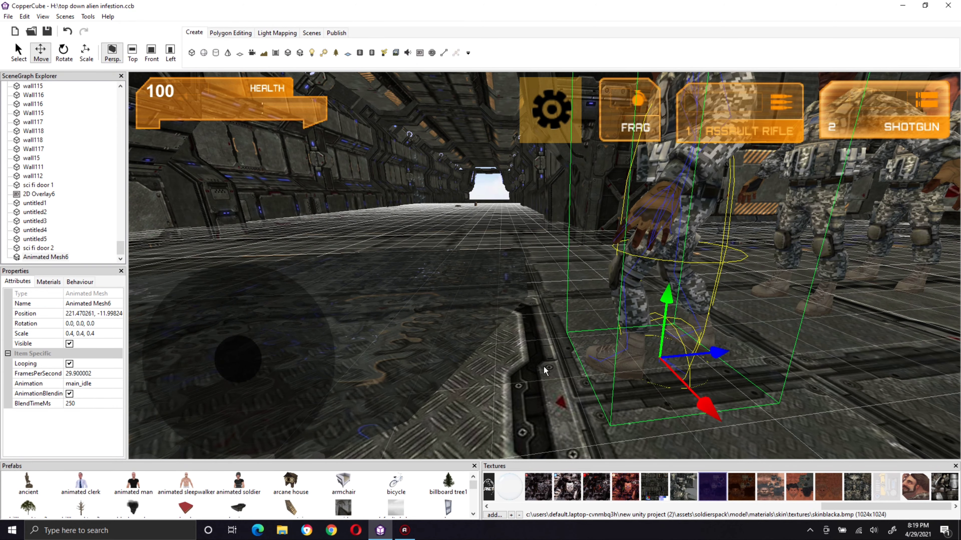
left_click_drag(544, 370, 557, 292)
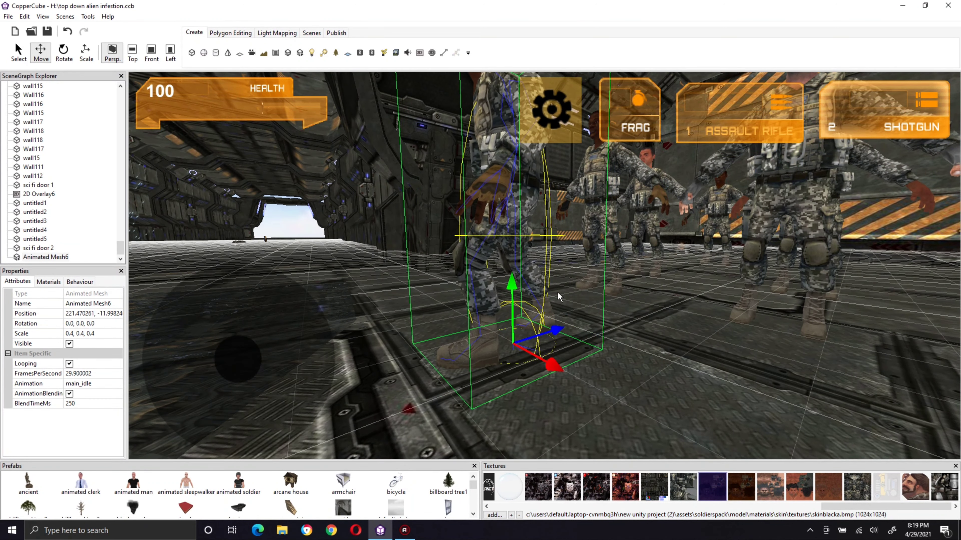
left_click(80, 281)
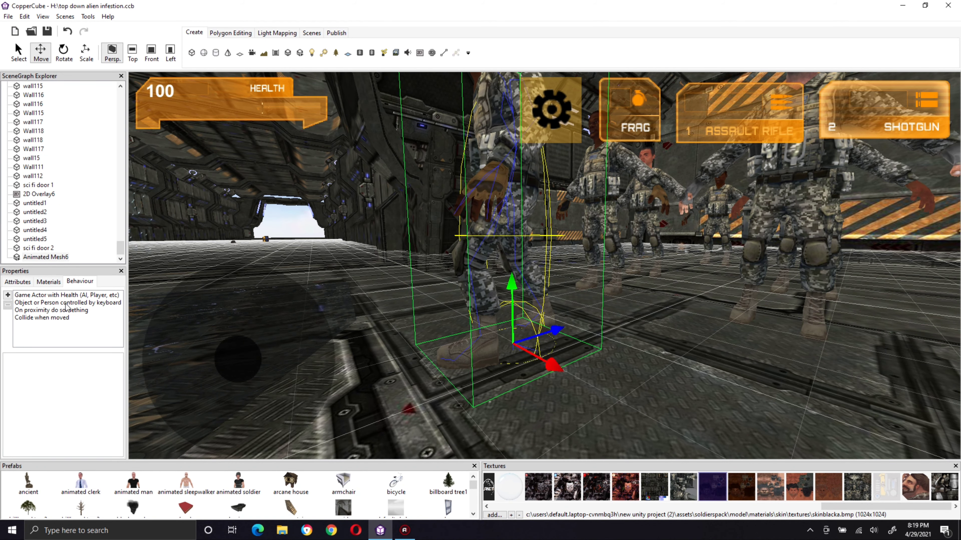
left_click(66, 304)
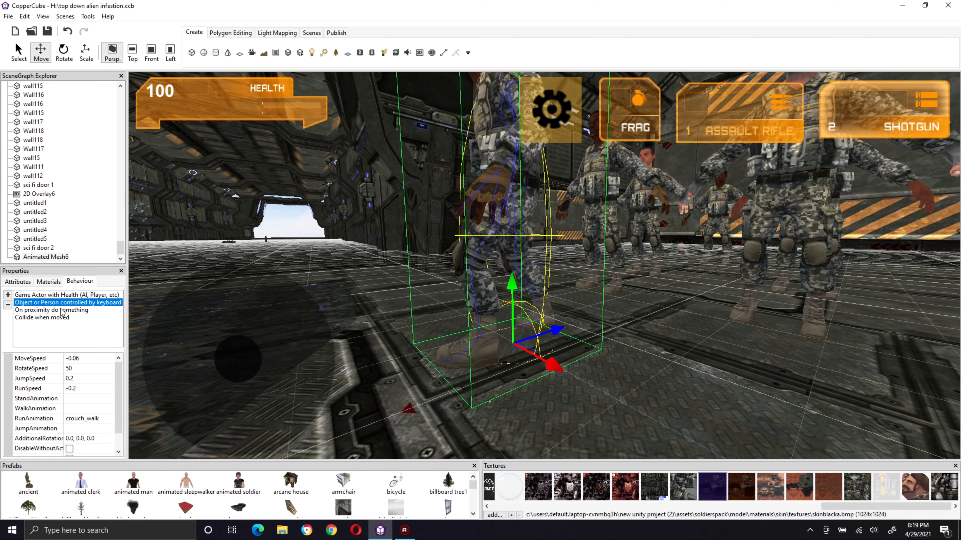
left_click(61, 318)
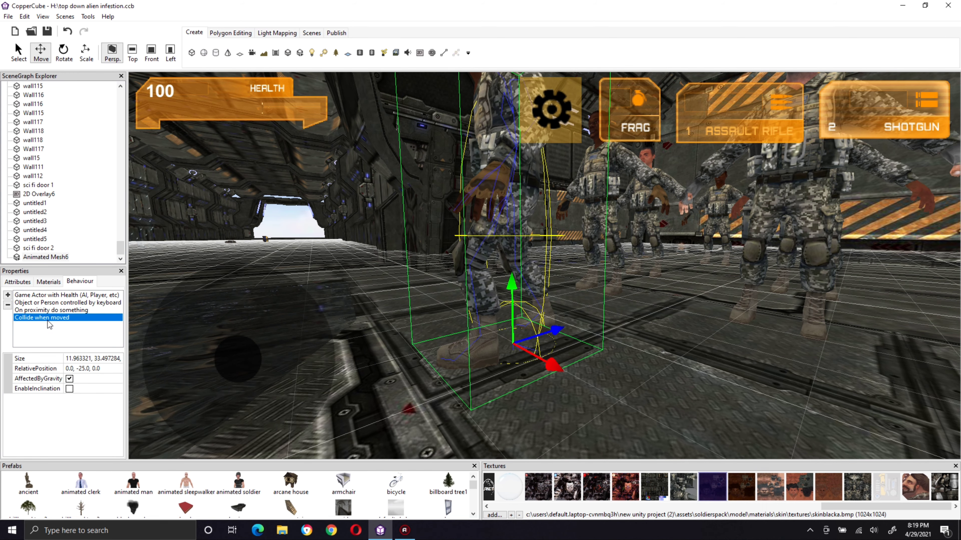
left_click(61, 296)
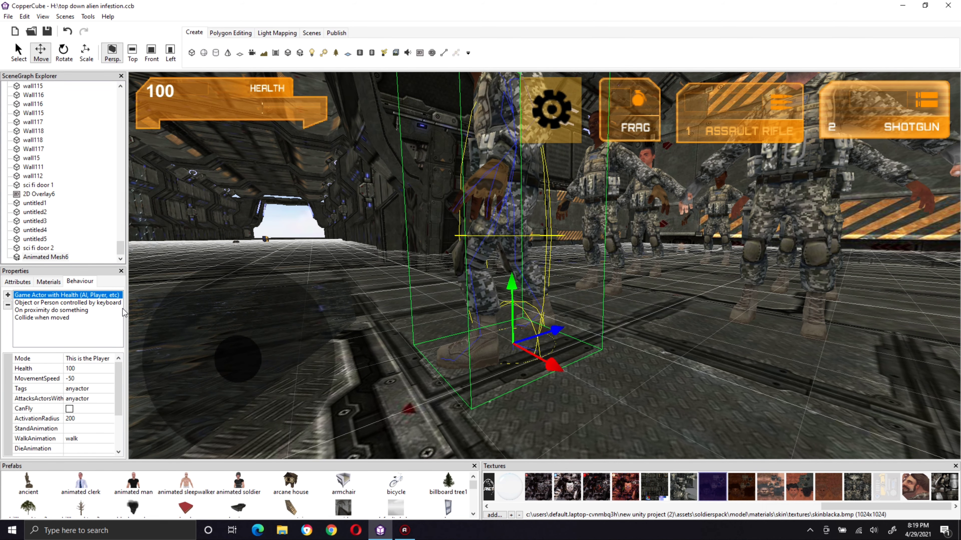
left_click(78, 303)
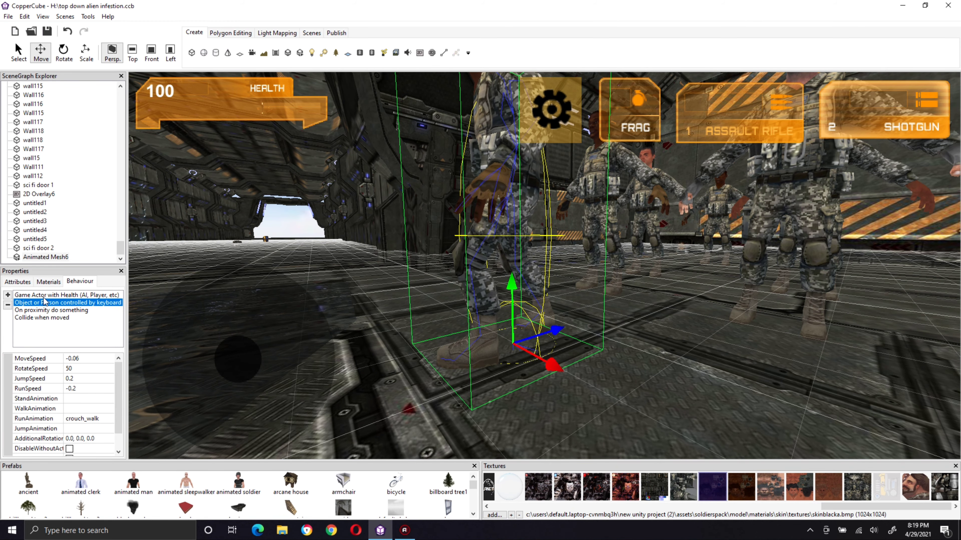
Step: Try vertical relative positions of -10 and -40 for the soldier's Collide when moved behavior
left_click(56, 318)
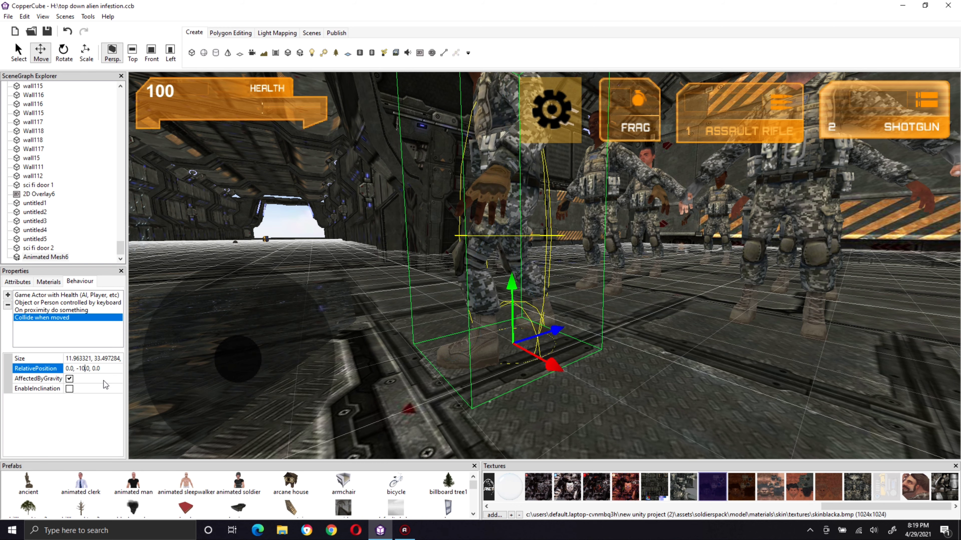
key("Return")
left_click(84, 369)
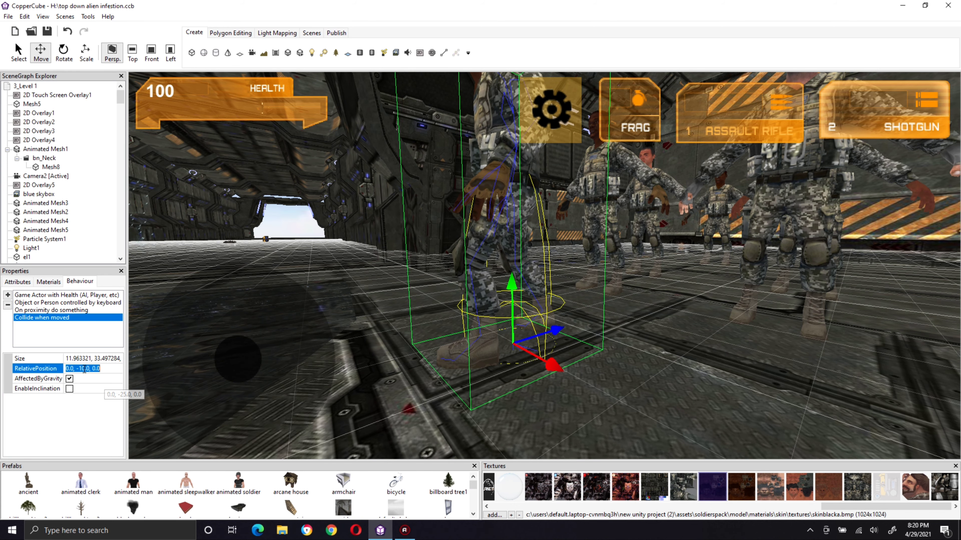
key("BackSpace")
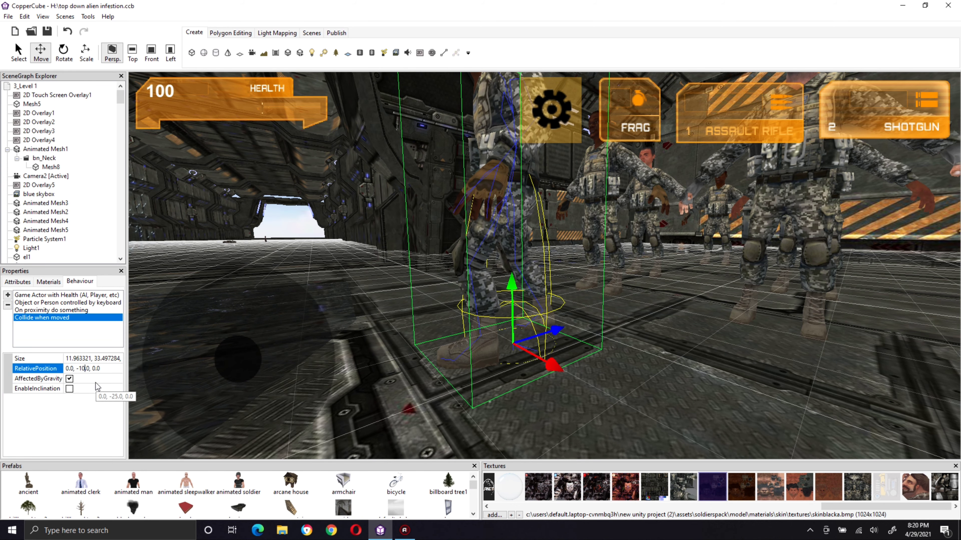
type("4")
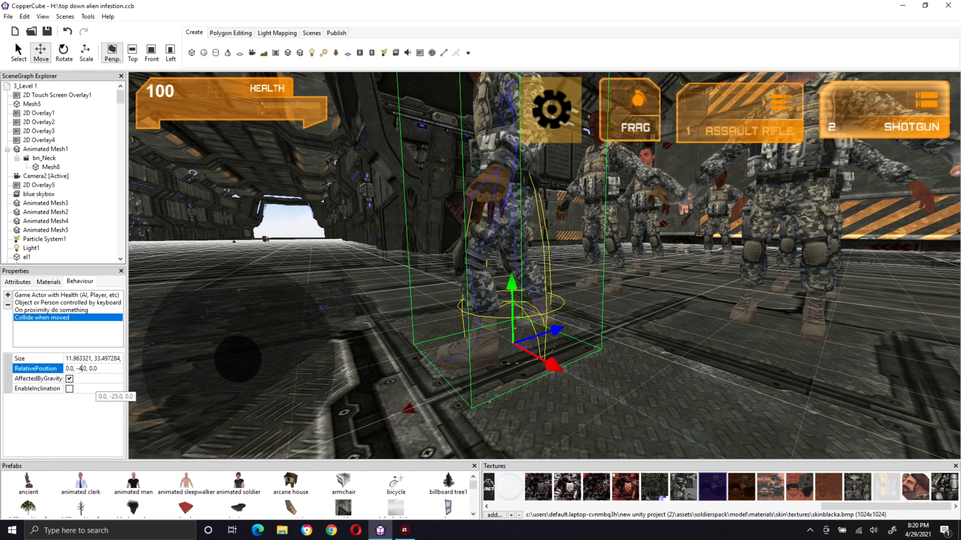
key("Return")
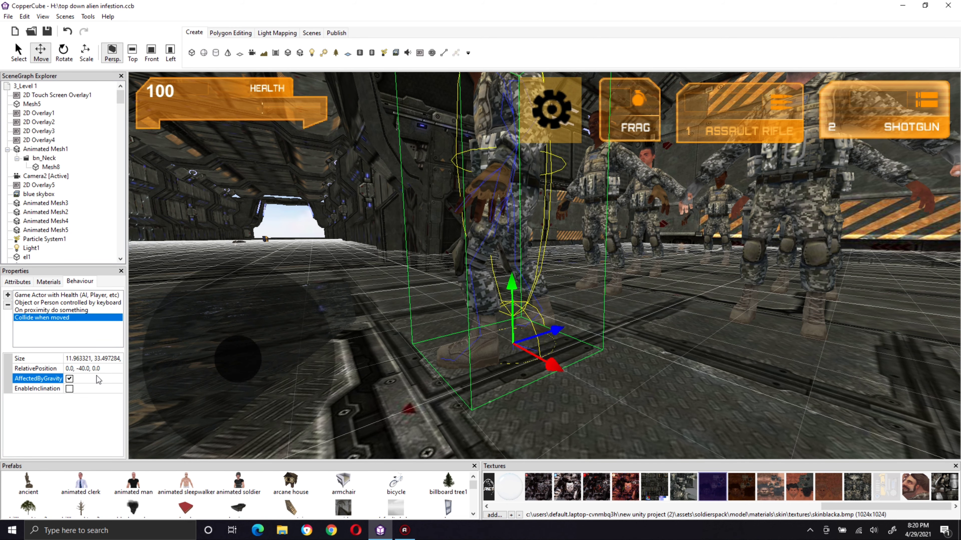
Step: Set the relative position of the soldier's Collide when moved behavior to 0.0, -35.0, 0.0
left_click(82, 369)
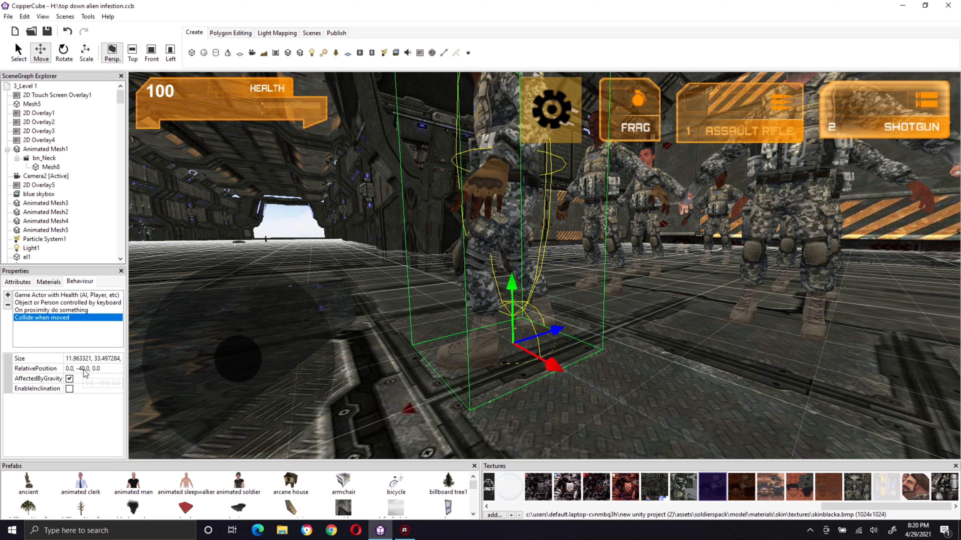
left_click(82, 369)
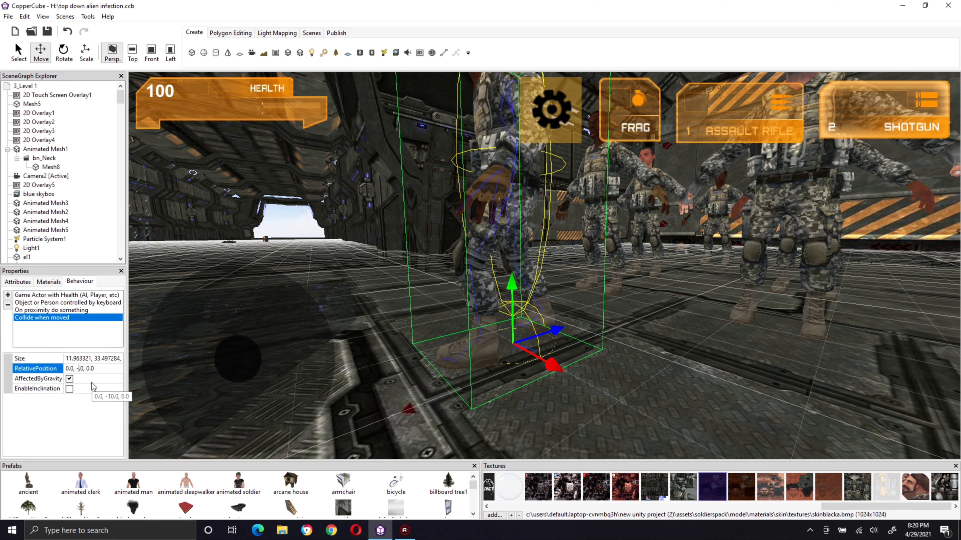
key("BackSpace")
type("35.")
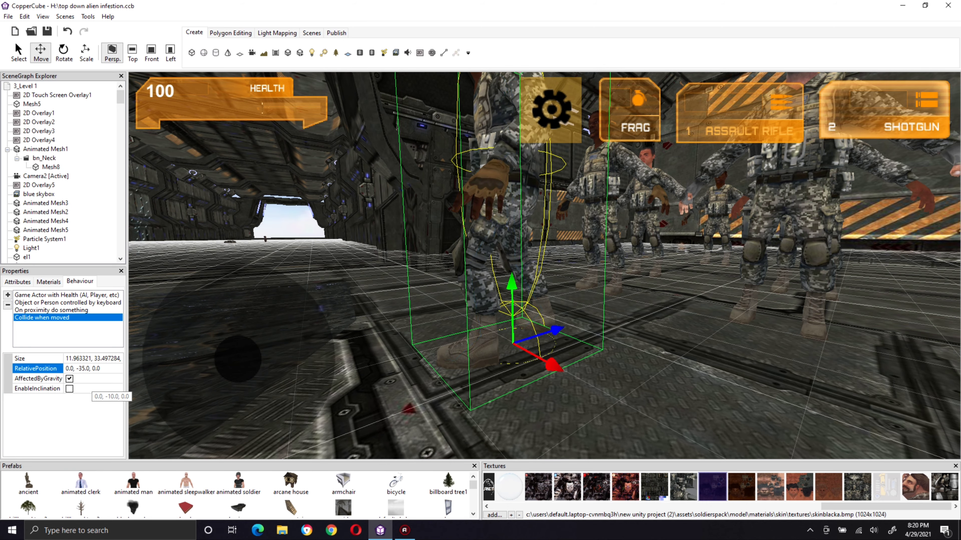
key("Return")
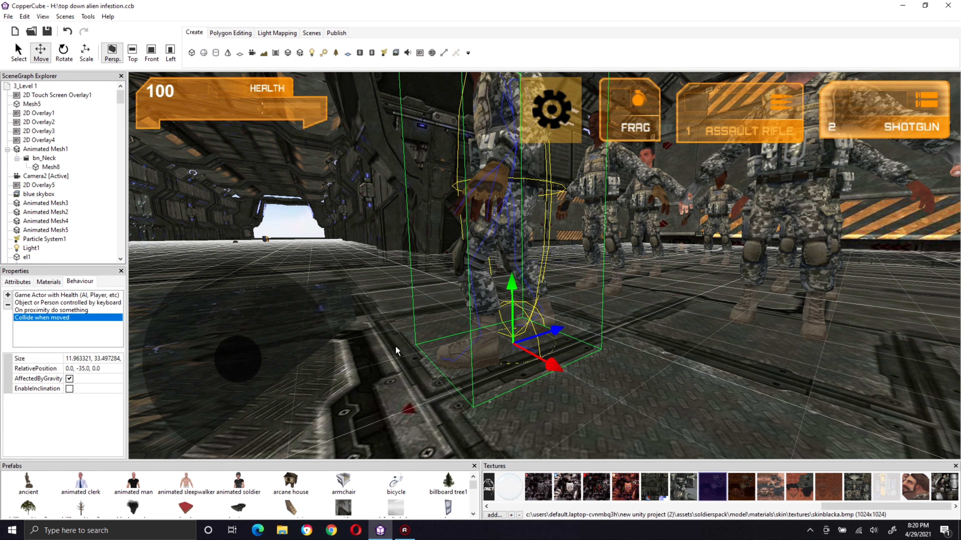
Step: Select the existing third-person camera behind the soldiers and delete it from the level
mouse_move(395, 329)
middle_mouse_down()
mouse_move(401, 300)
mouse_move(409, 324)
middle_mouse_up()
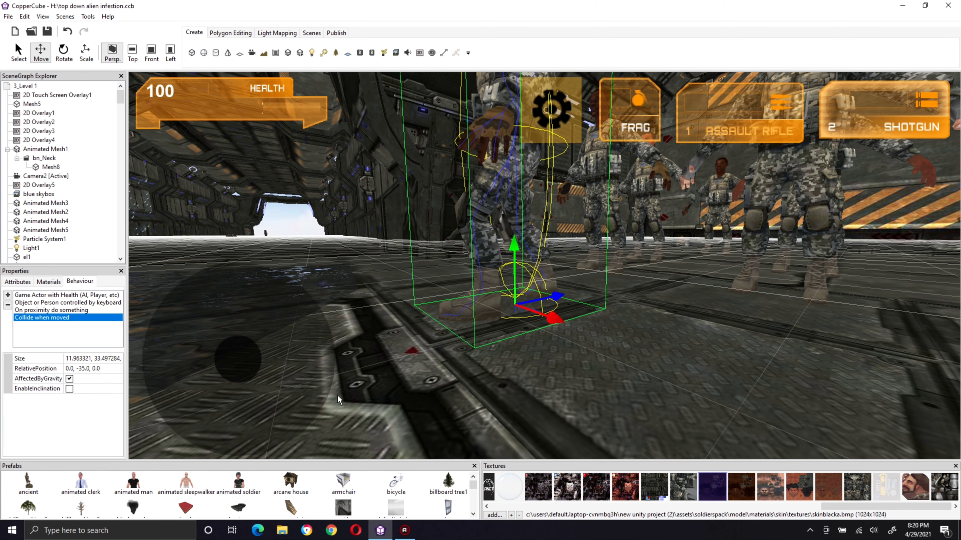
left_click_drag(338, 396, 435, 367)
right_click_drag(435, 367, 382, 408)
left_click_drag(529, 354, 560, 369)
right_click_drag(560, 369, 471, 411)
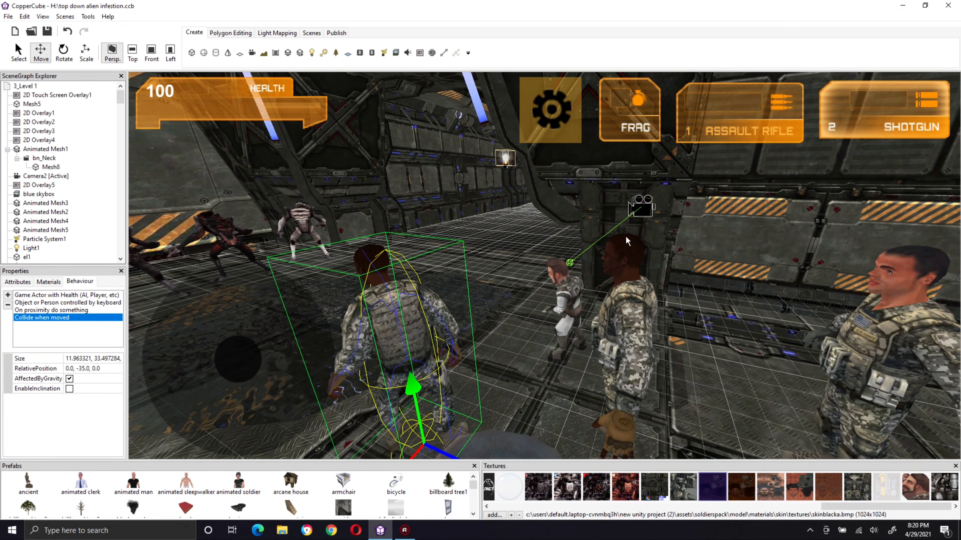
left_click(640, 210)
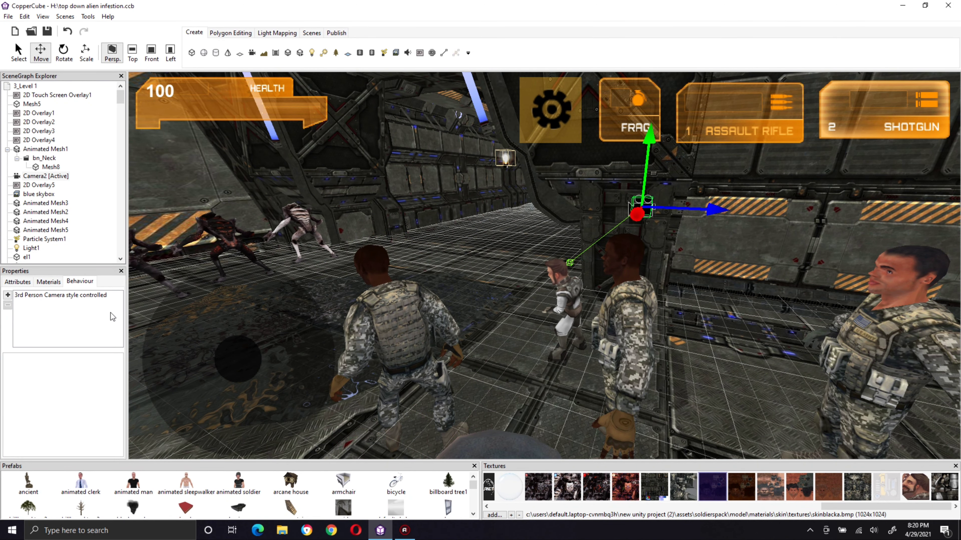
key("Delete")
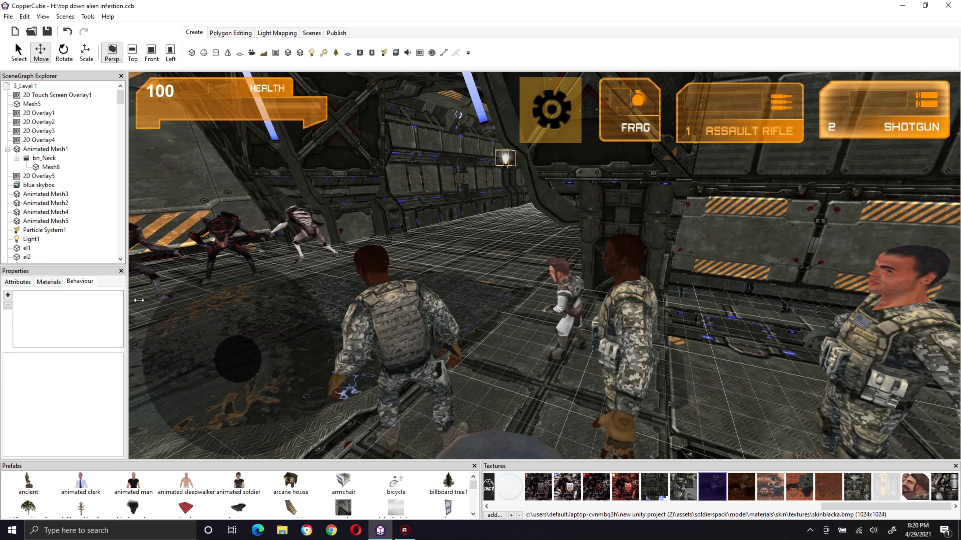
Step: Create a Third Person Camera that follows the foremost soldier, collides against geometry and is the first active camera
left_click(394, 329)
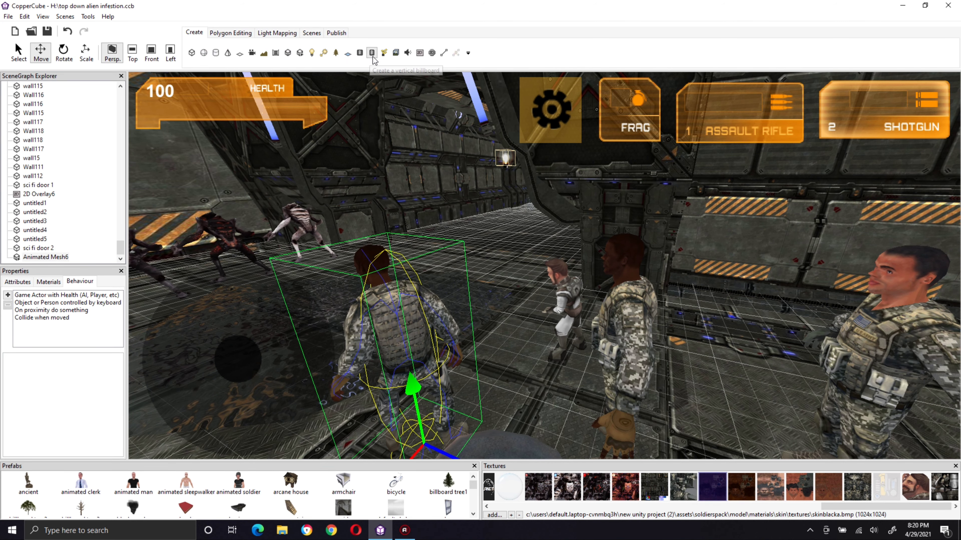
left_click(252, 53)
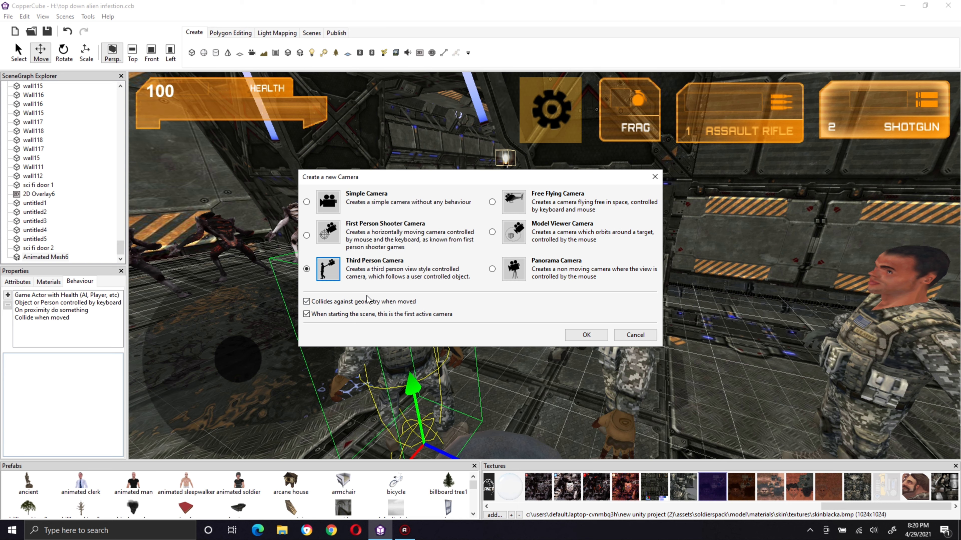
left_click(588, 335)
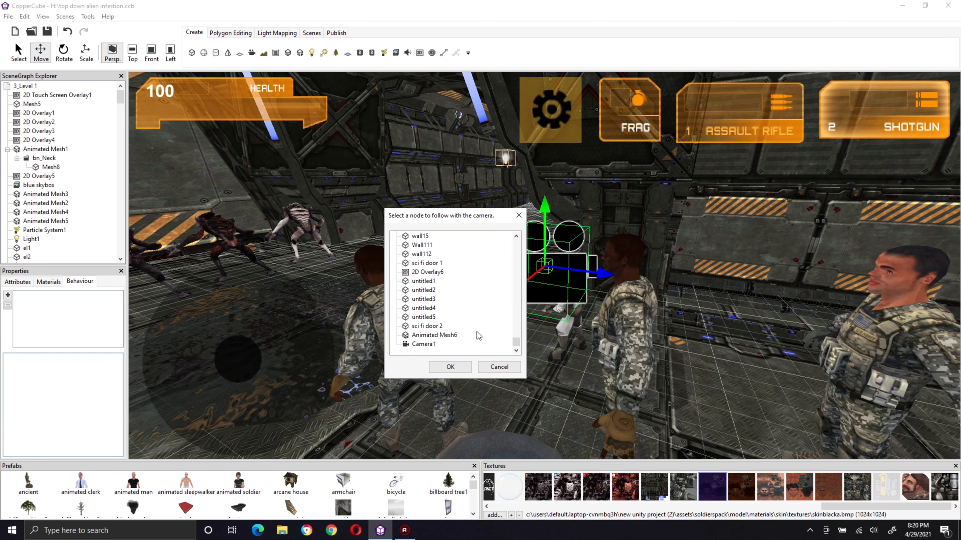
left_click(455, 369)
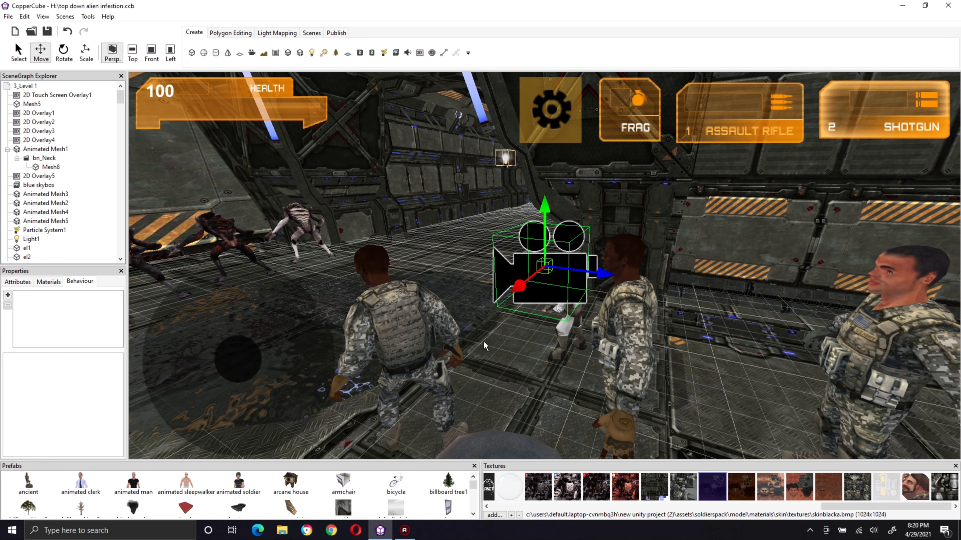
middle_click_drag(592, 338, 653, 351)
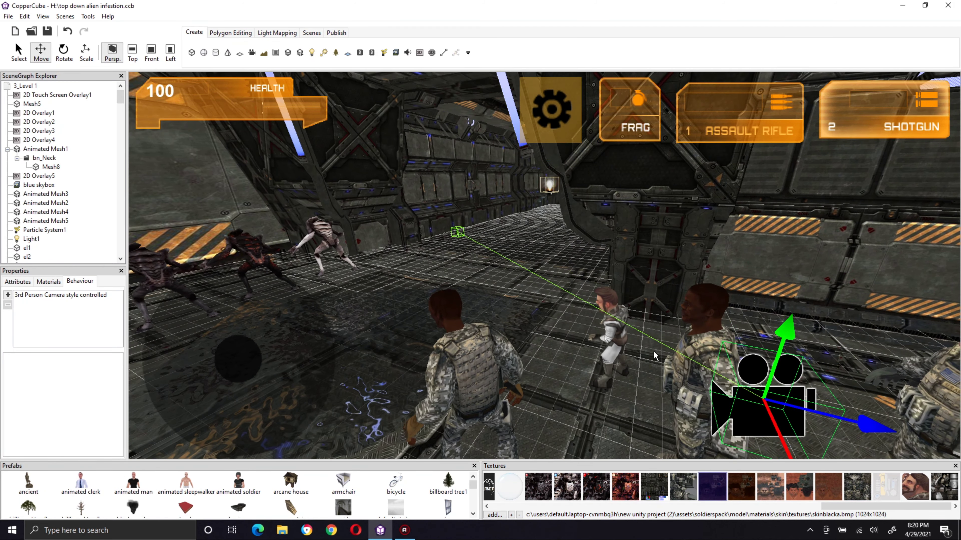
middle_click_drag(527, 304, 531, 293)
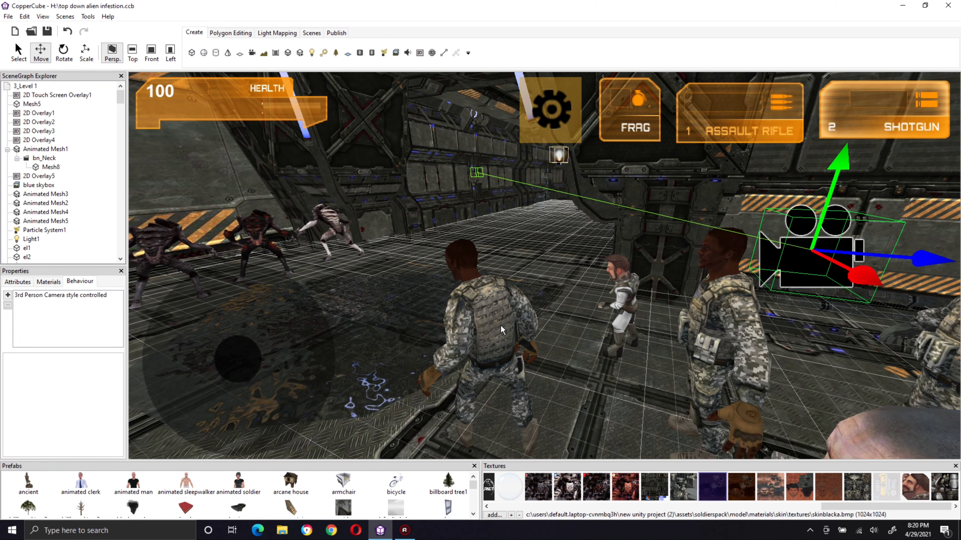
Step: Publish the level as WebGL (.html) and launch its test in the browser
left_click(463, 319)
left_click(336, 33)
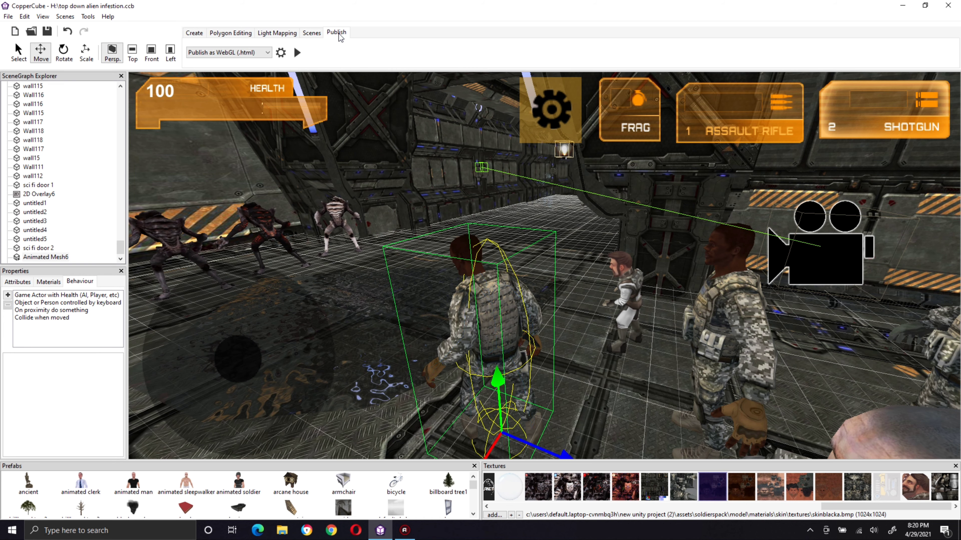
left_click(260, 52)
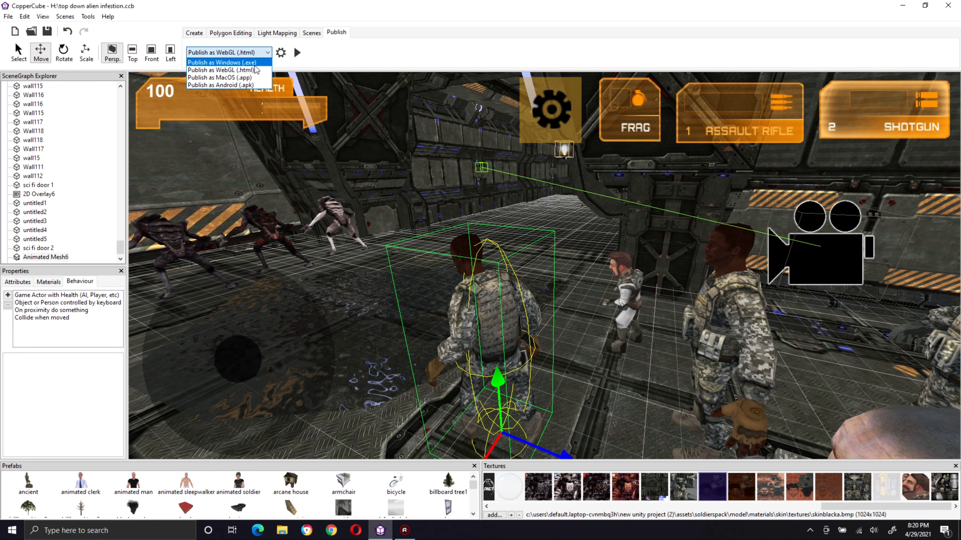
left_click(254, 69)
left_click(298, 53)
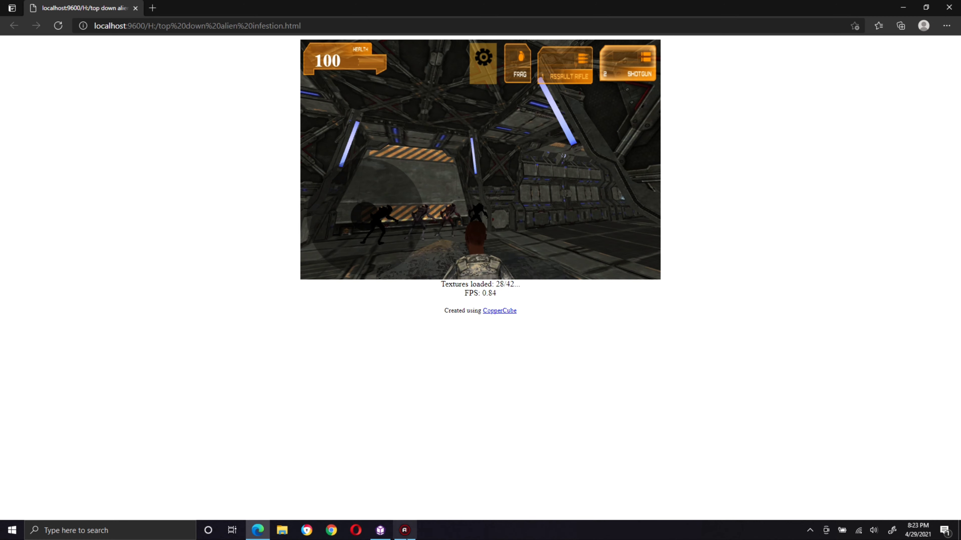
mouse_move(381, 528)
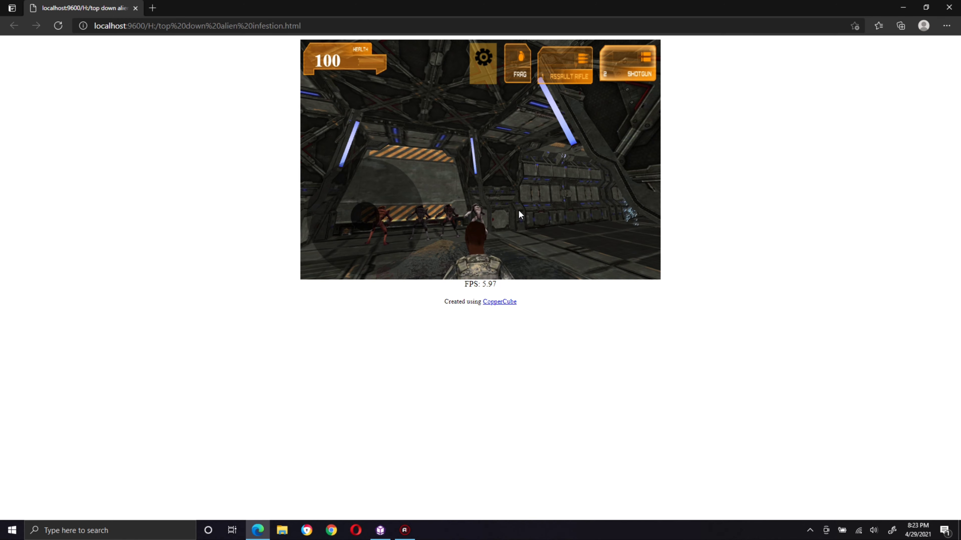
Step: Test the follow camera by turning the soldier toward the corridor and walking him down it past the other character
key("Right")
key("Right")
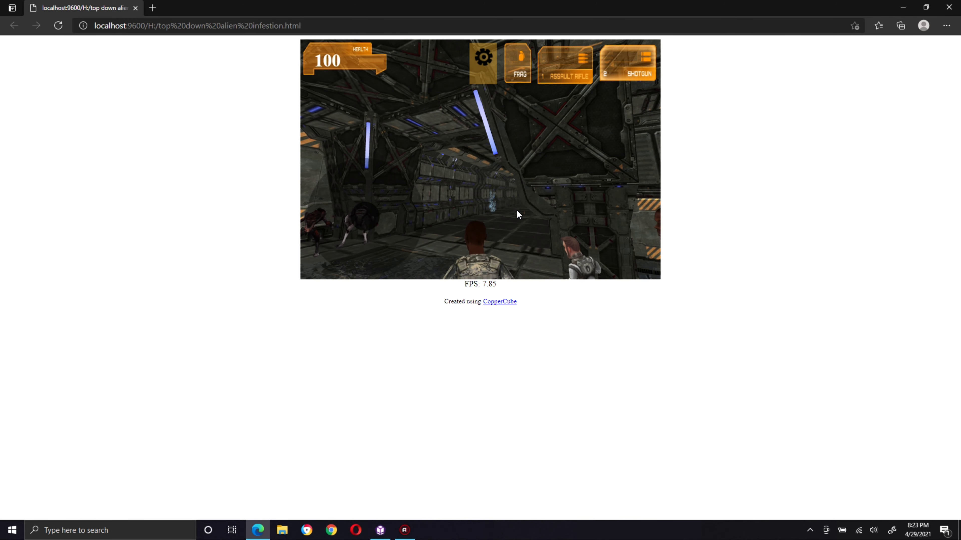
key("Up")
key("Up")
key("Right")
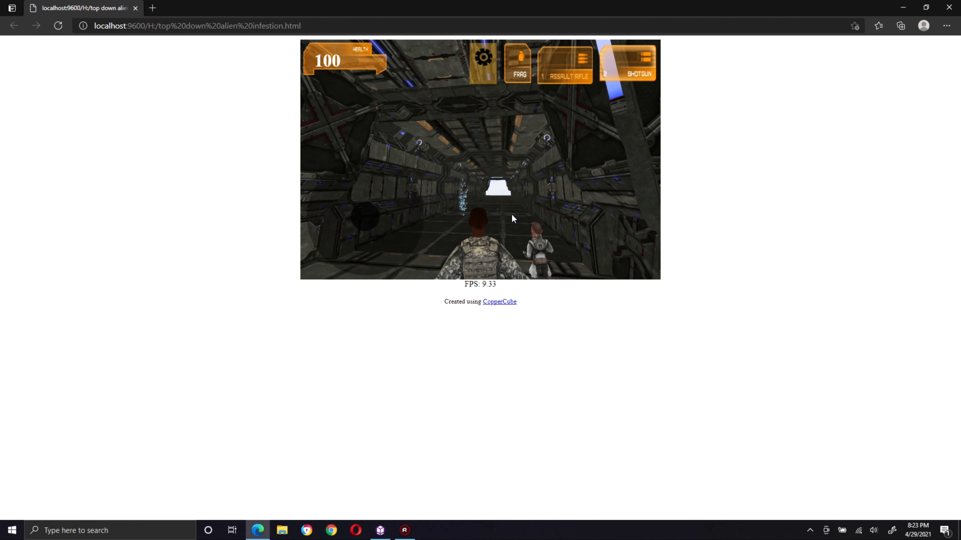
key("Left")
key("Up")
key("Right")
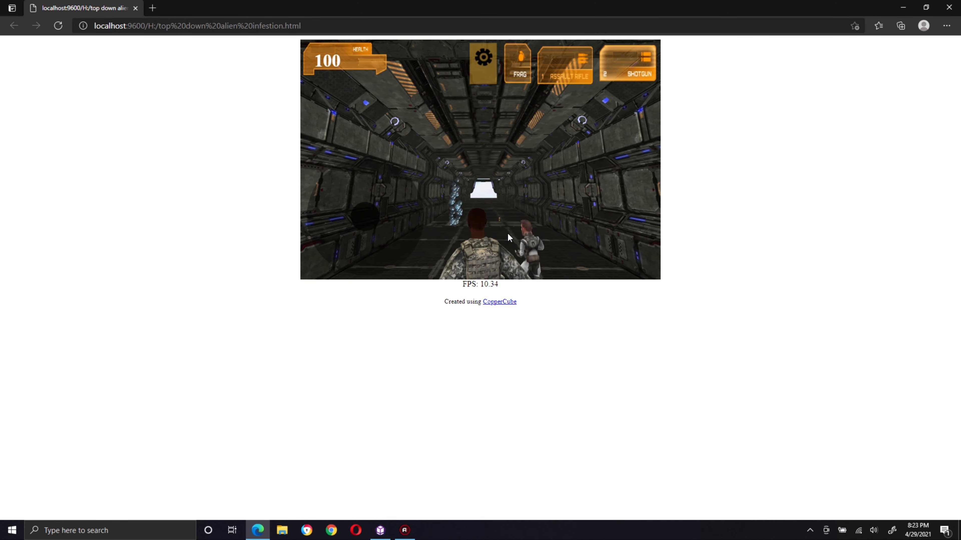
key("Right")
key("Up")
key("Right")
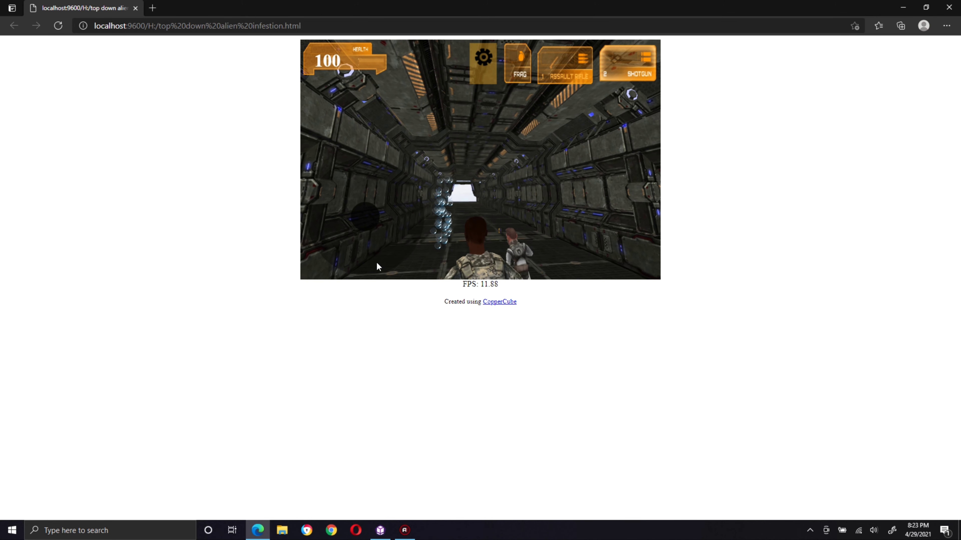
Step: Try the on-screen joystick, turn the soldier around, walk him back to the aliens' bay and close the browser test
left_click_drag(368, 220, 430, 243)
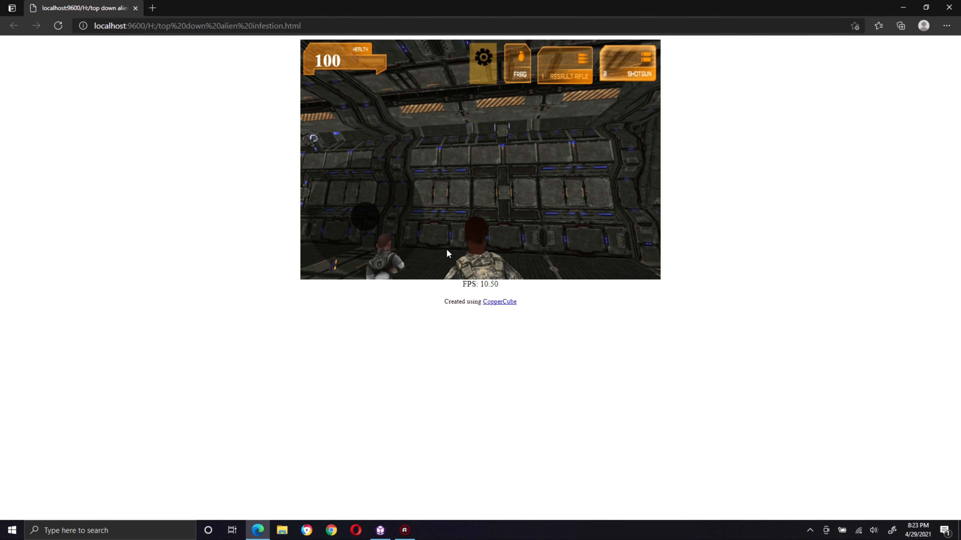
key("Left")
key("Right")
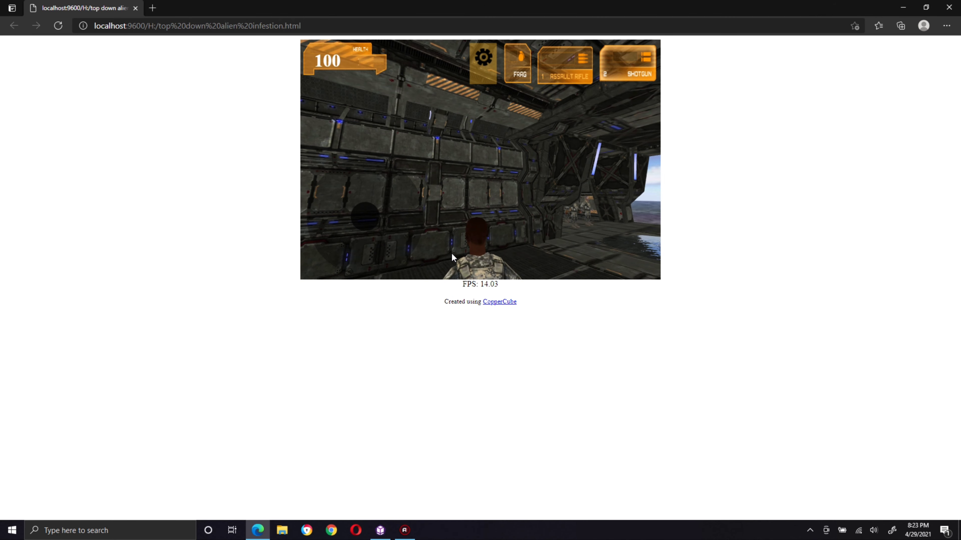
key("Right")
key("Up")
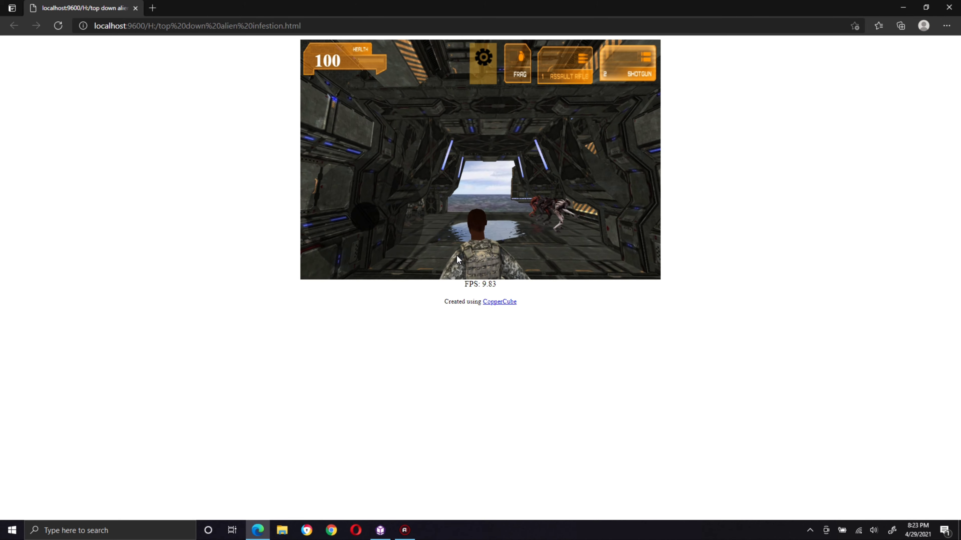
key("Up")
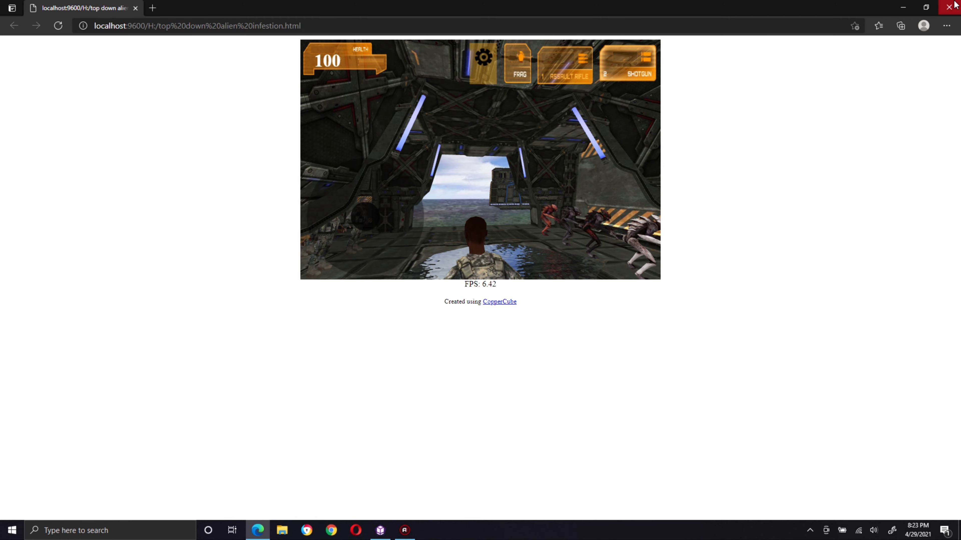
left_click(949, 7)
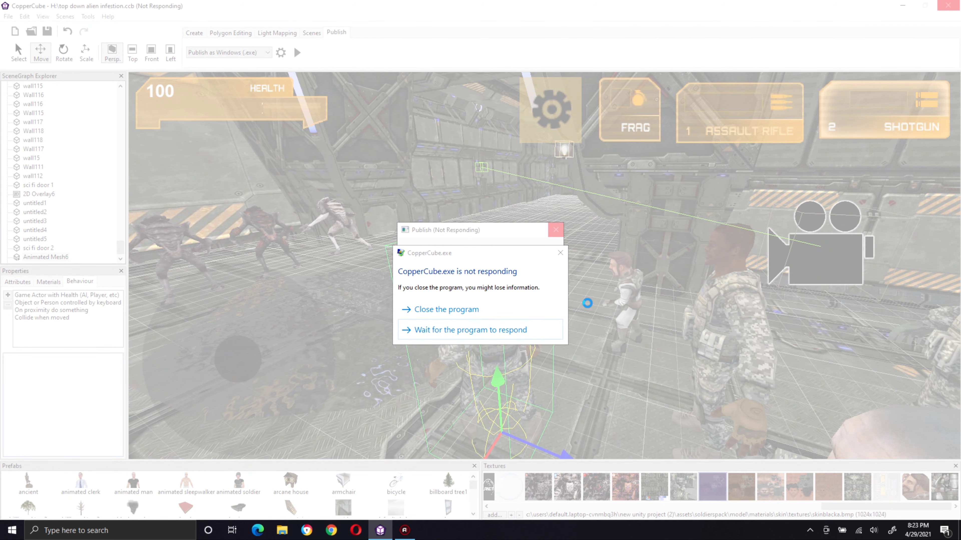
Step: Wait for the unresponsive Windows (.exe) test publish to run and close the test window
left_click(528, 330)
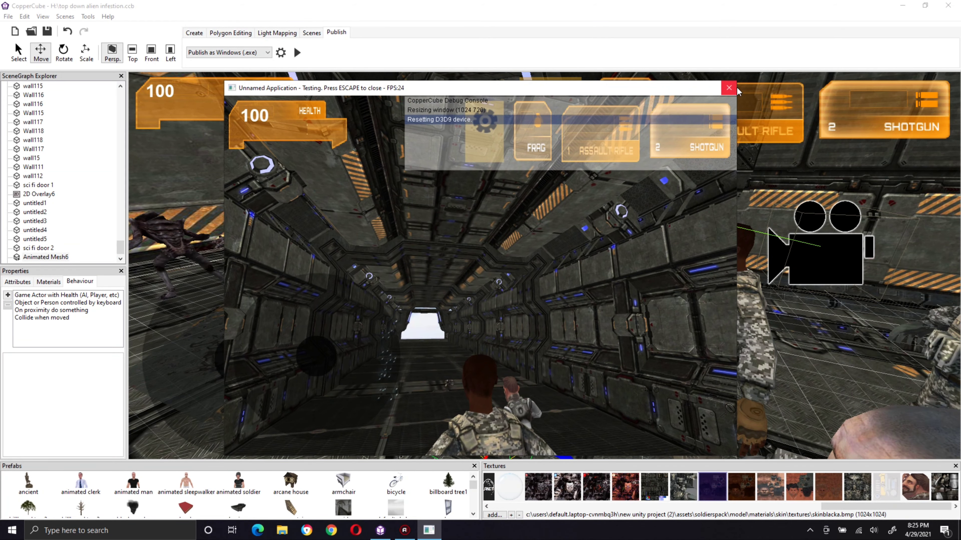
left_click(728, 89)
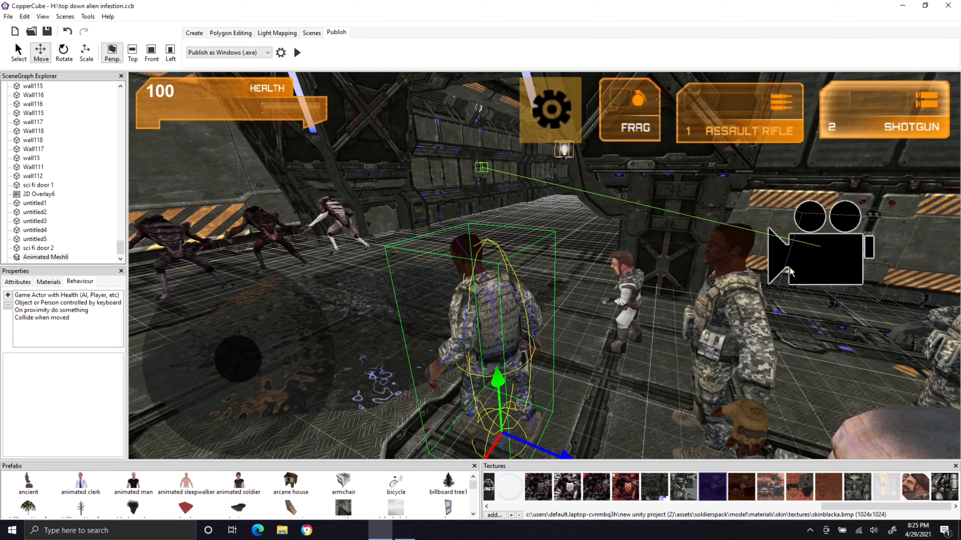
Step: Set the TargetHeight of the camera's 3rd Person Camera behavior to -20, after first trying -10
left_click(809, 246)
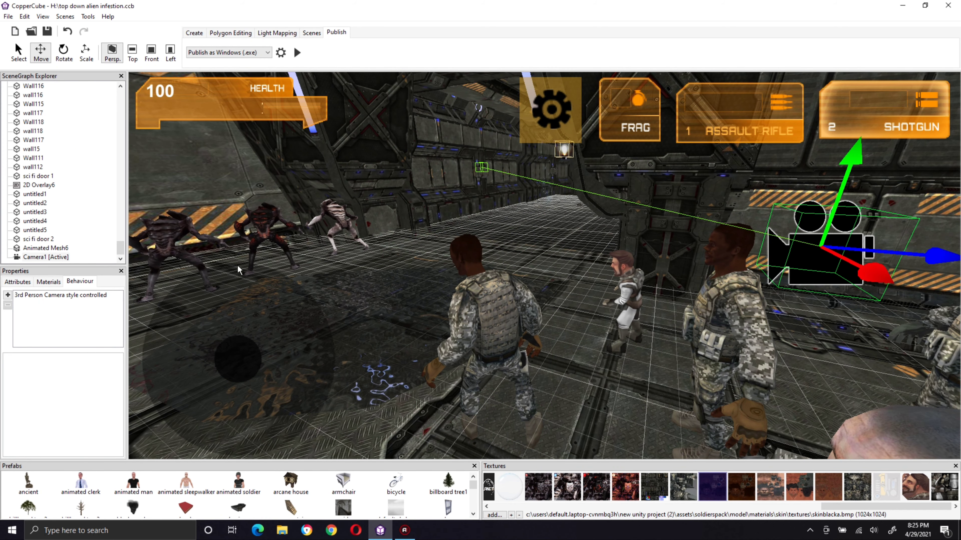
left_click(77, 299)
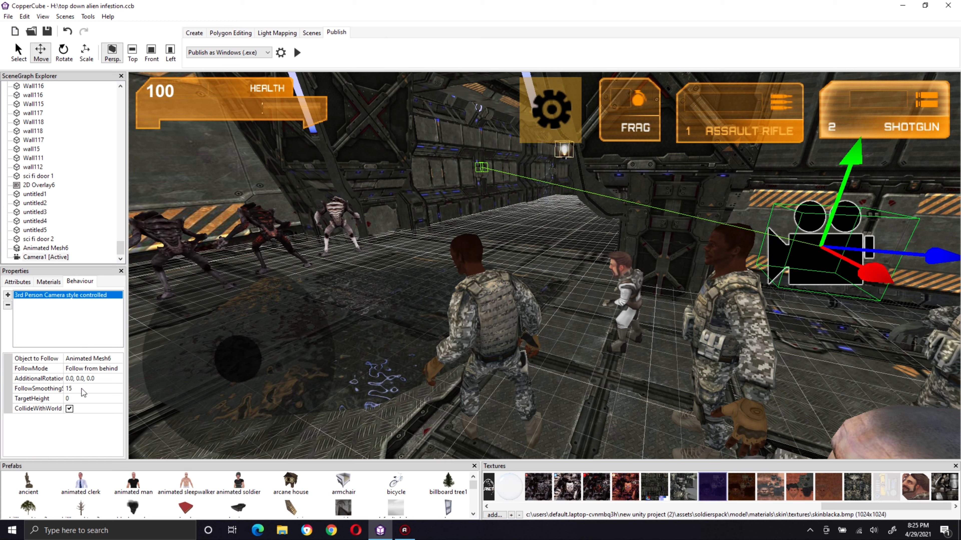
left_click(81, 398)
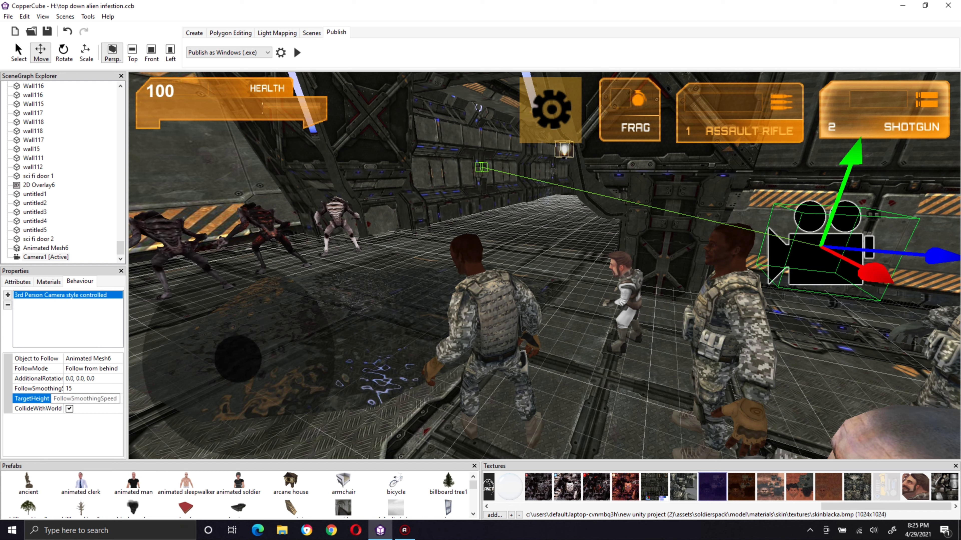
type("-10")
key("Return")
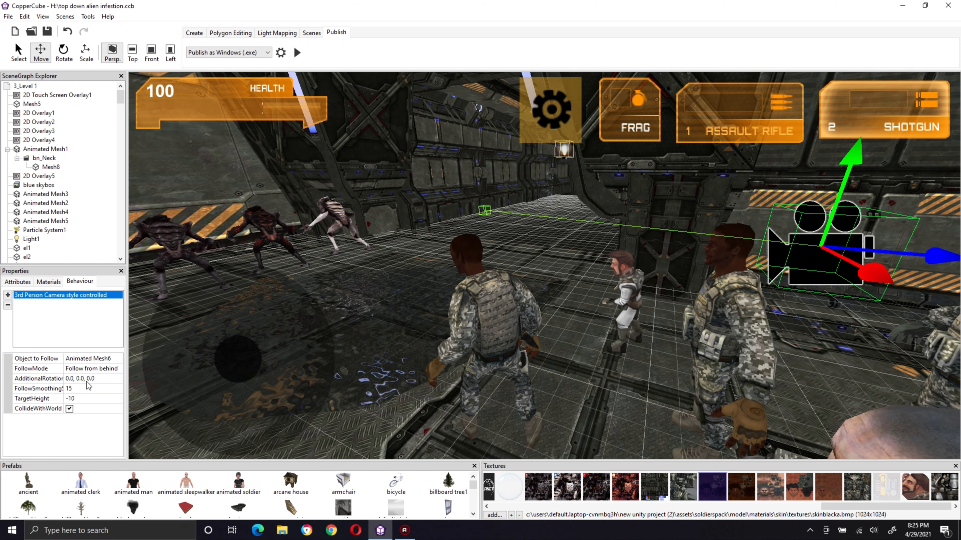
left_click(83, 398)
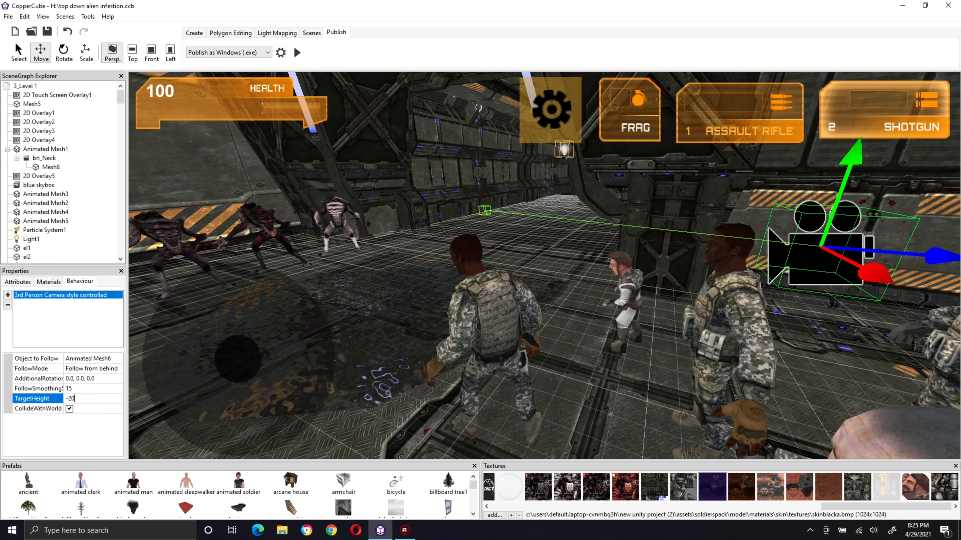
key("Return")
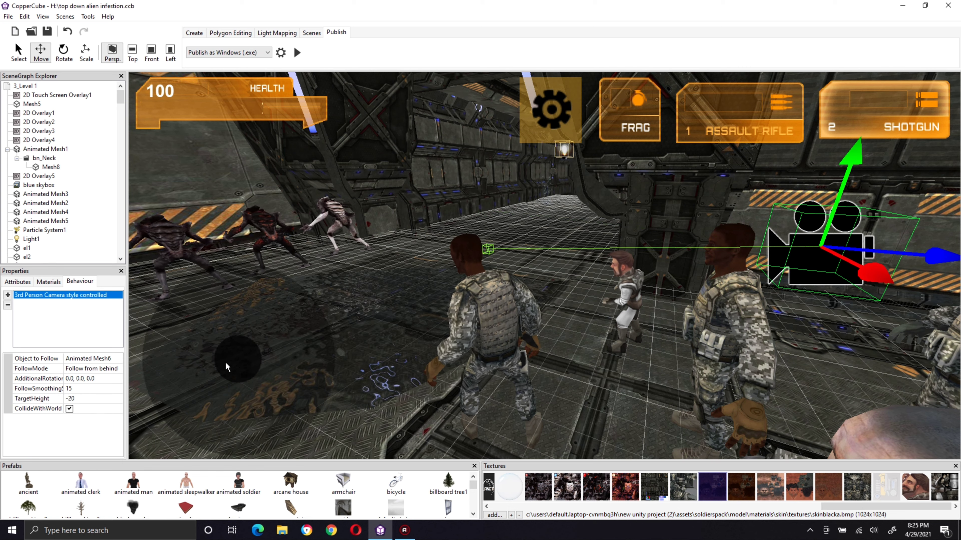
Step: In the foremost soldier's keyboard-controlled behavior, set RunAnimation to walk and WalkAnimation to crouch_walk
left_click(466, 344)
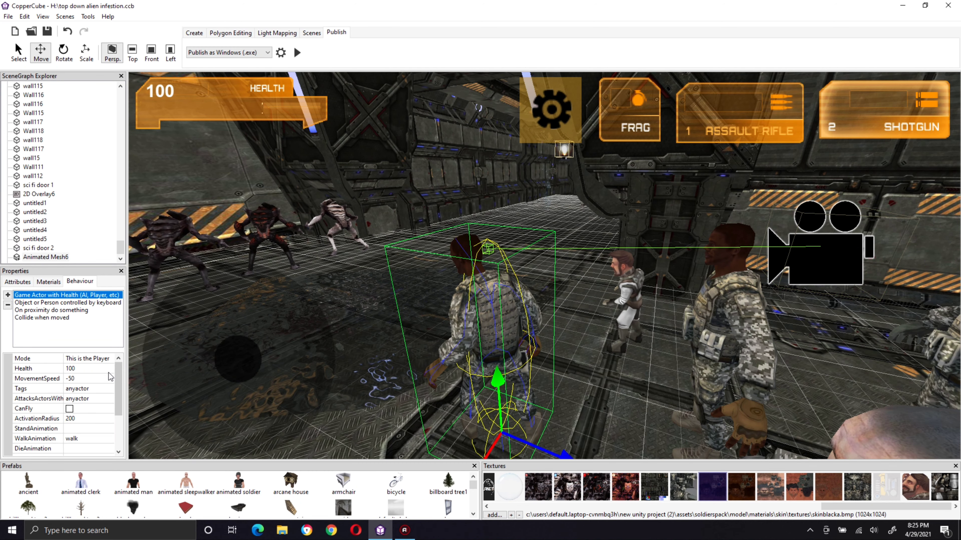
left_click(66, 303)
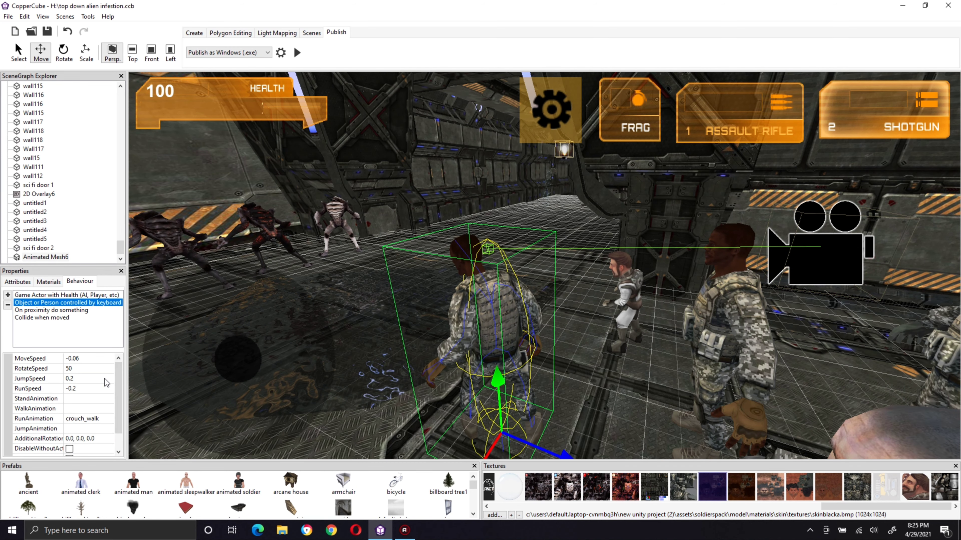
scroll(122, 409, "down", 2)
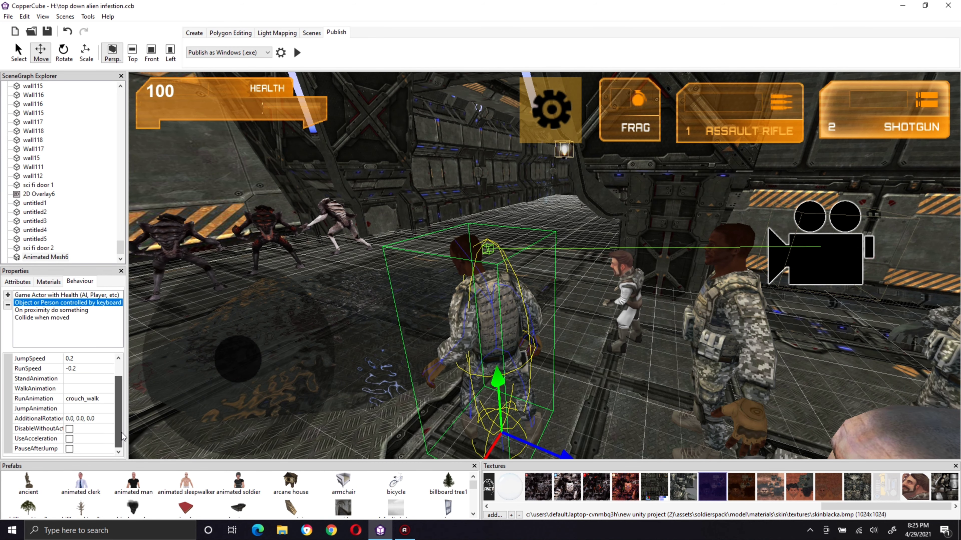
left_click(90, 398)
left_click(98, 418)
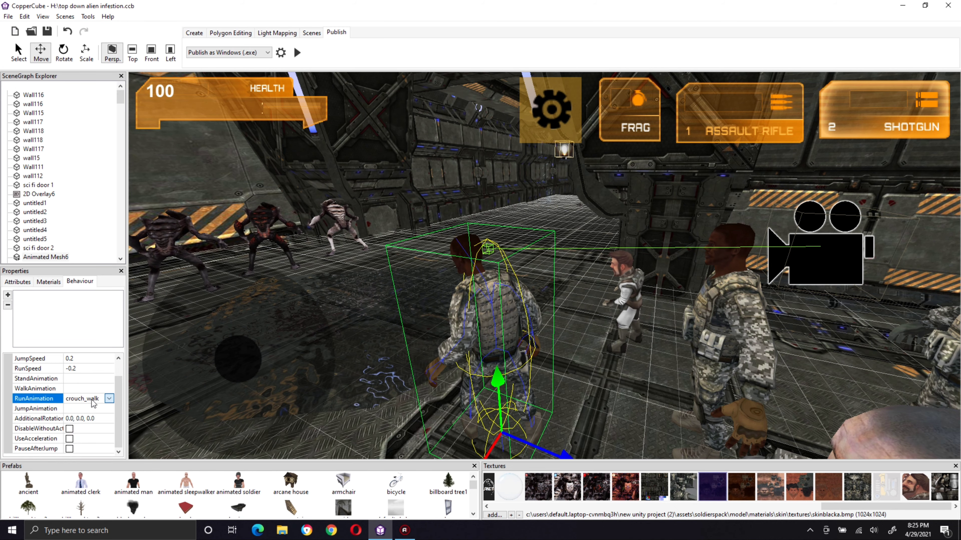
left_click(92, 389)
left_click(91, 391)
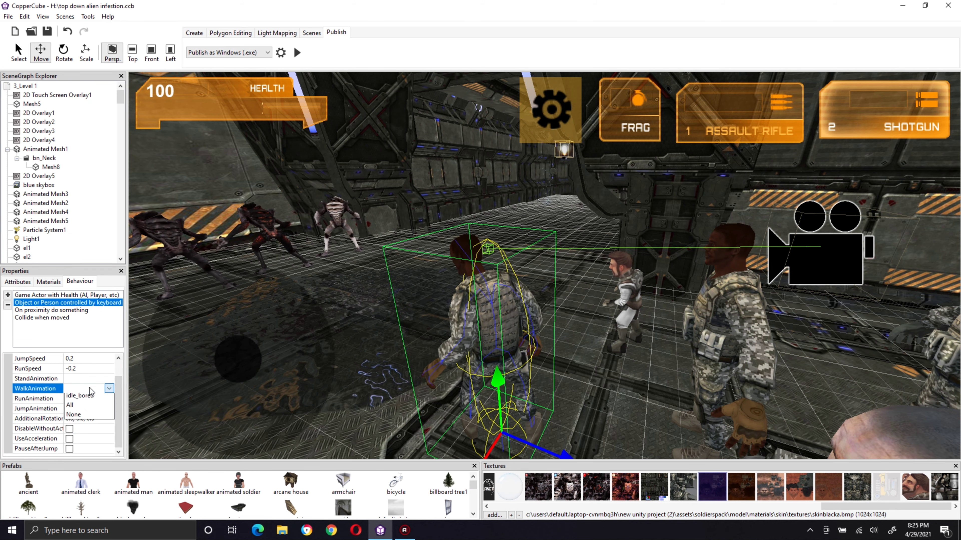
left_click(94, 400)
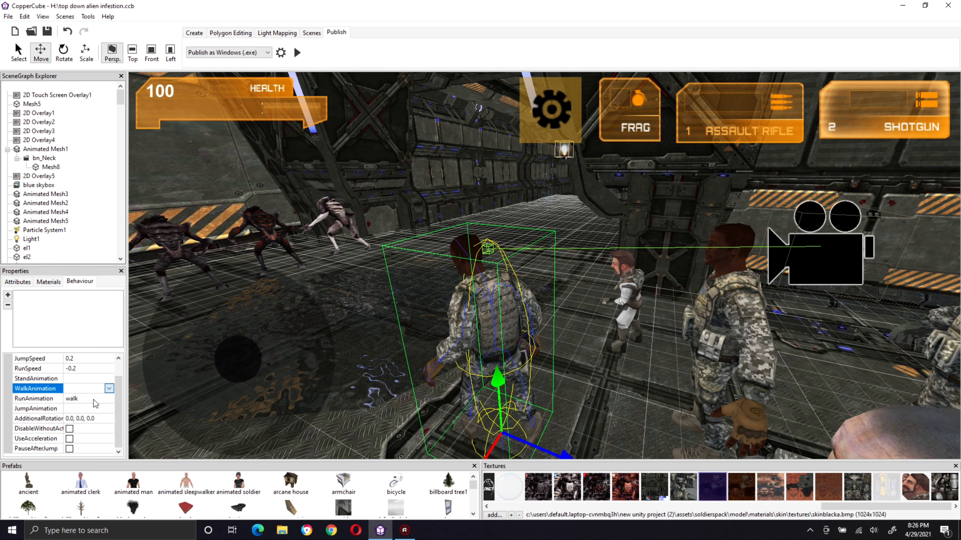
left_click(99, 408)
left_click(99, 408)
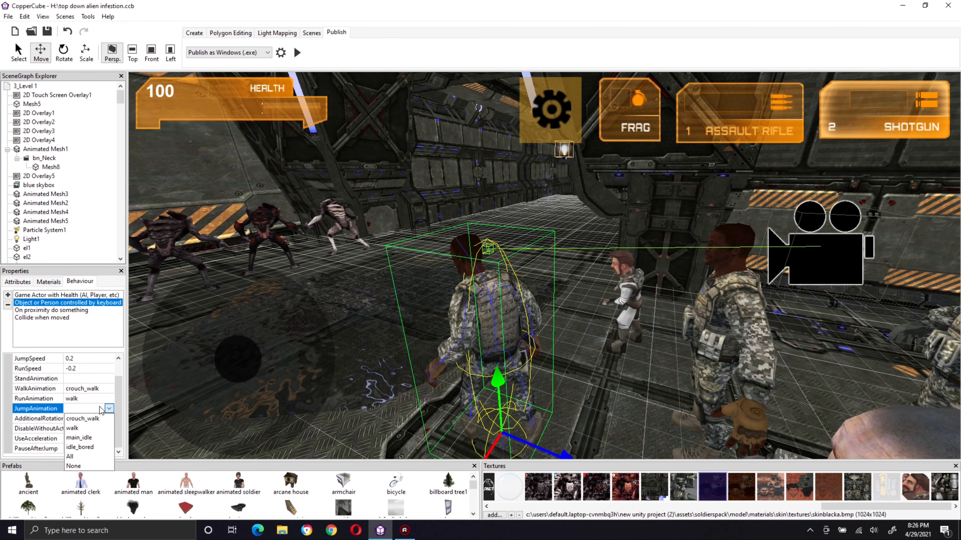
left_click(101, 408)
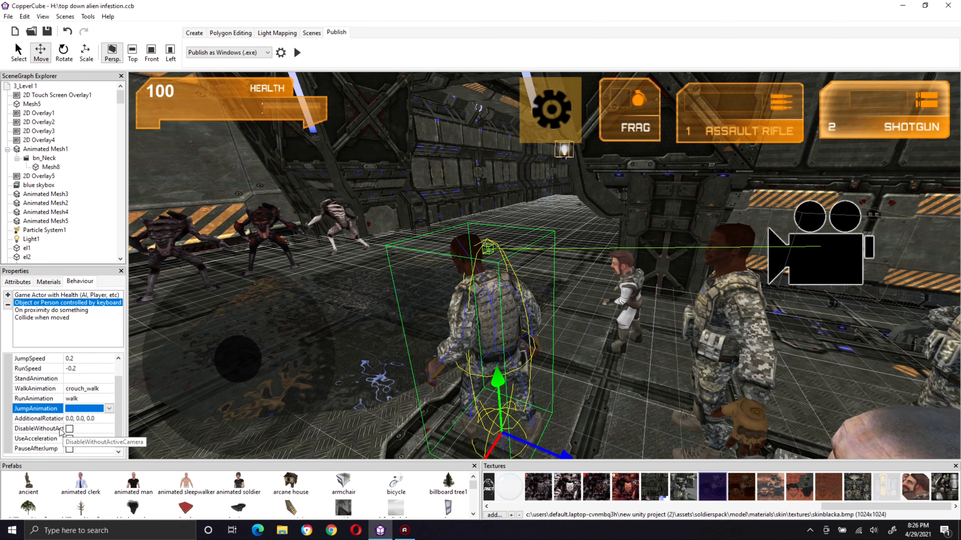
Step: Set the StandAnimation of the soldier's keyboard-controlled behavior to main_idle
left_click(86, 379)
left_click(87, 379)
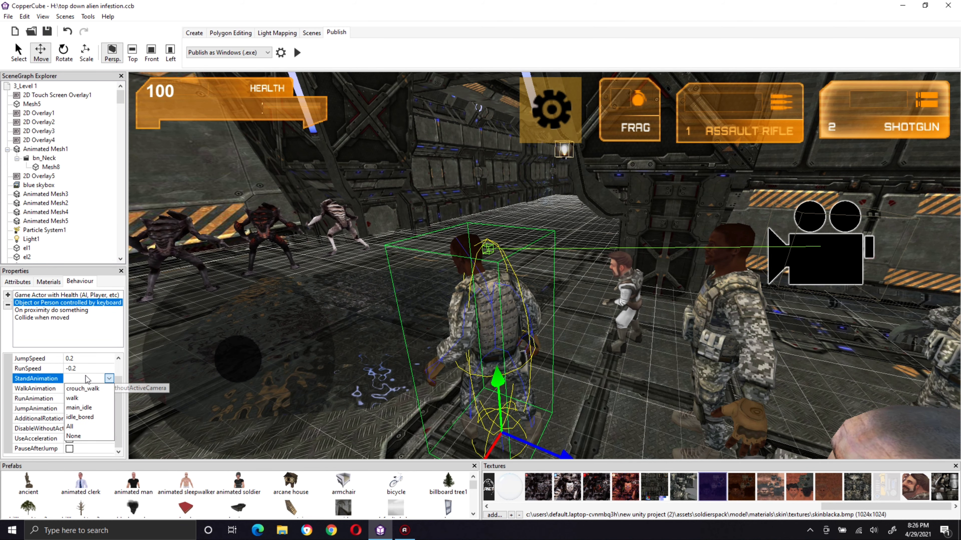
left_click(97, 410)
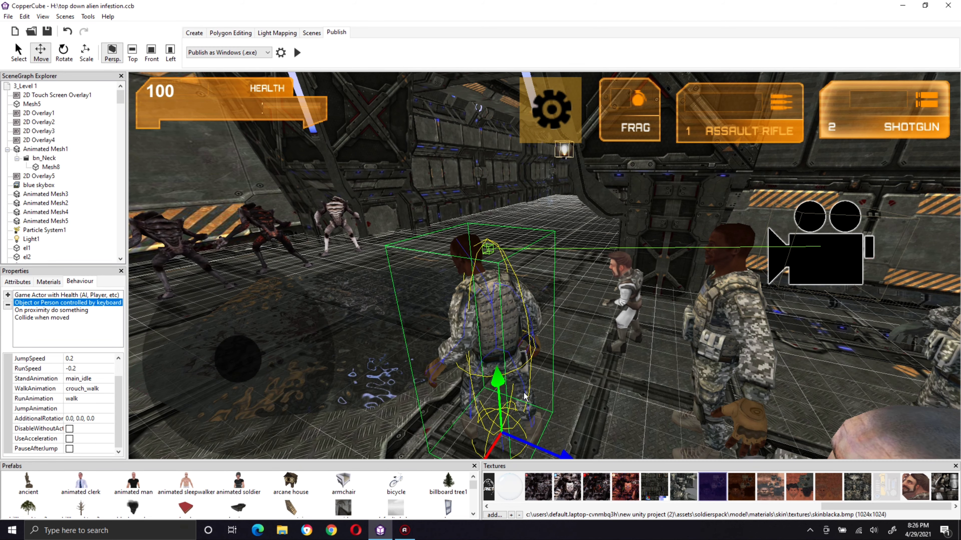
Step: Review the soldier's other behaviors and set the Distance of the On proximity do something behavior to 30
left_click(43, 318)
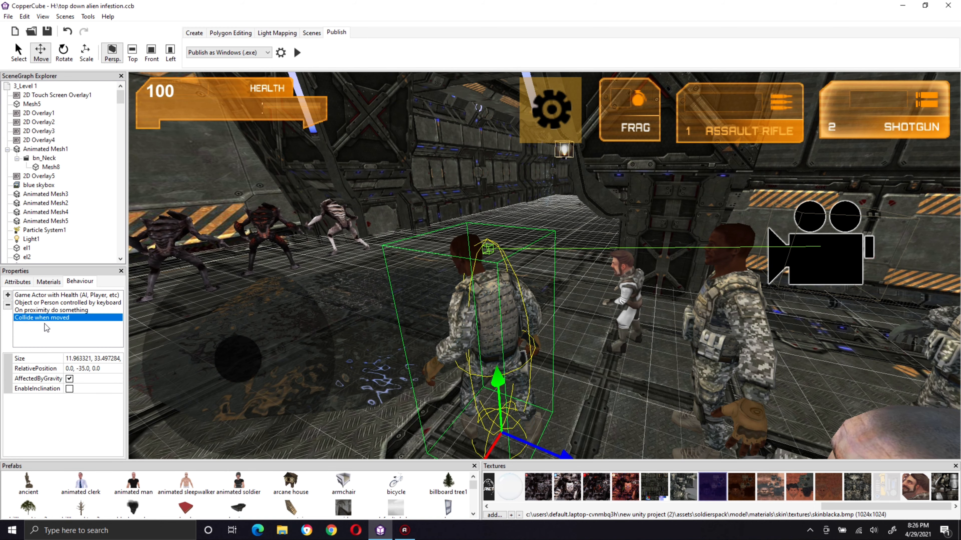
left_click(56, 296)
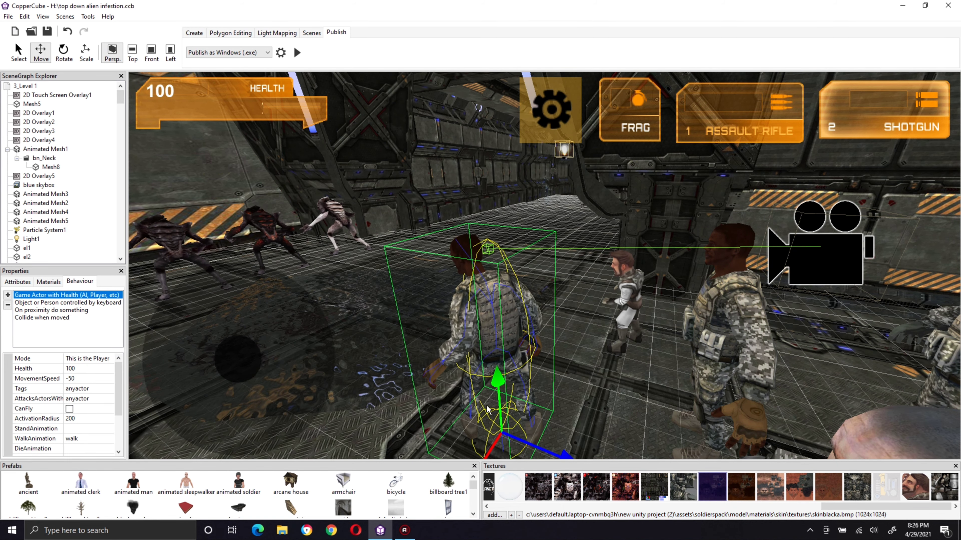
middle_click_drag(488, 409, 495, 389)
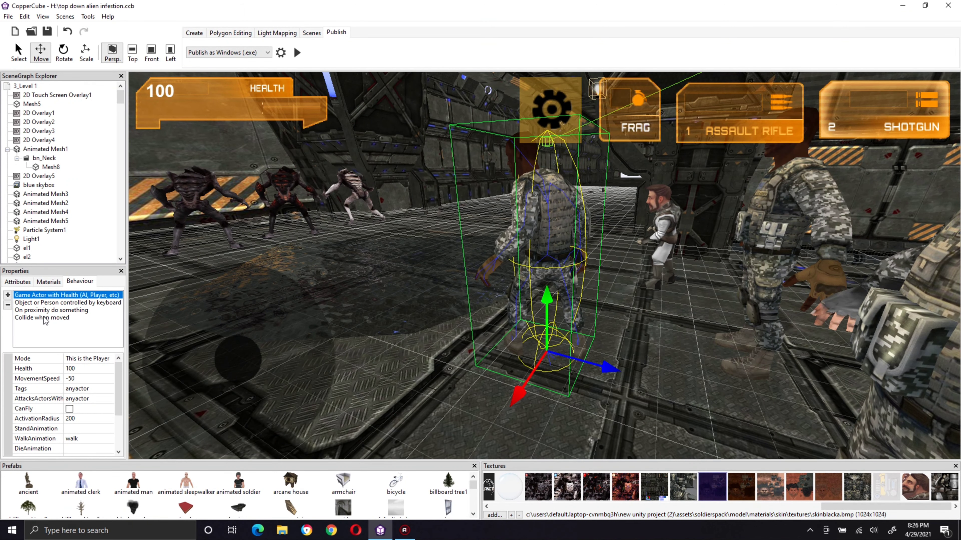
left_click(46, 314)
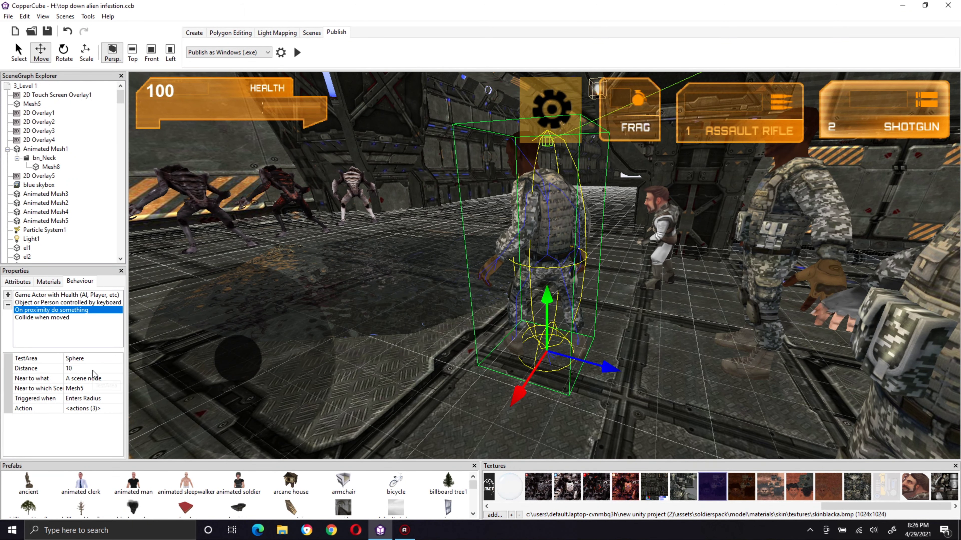
left_click(90, 369)
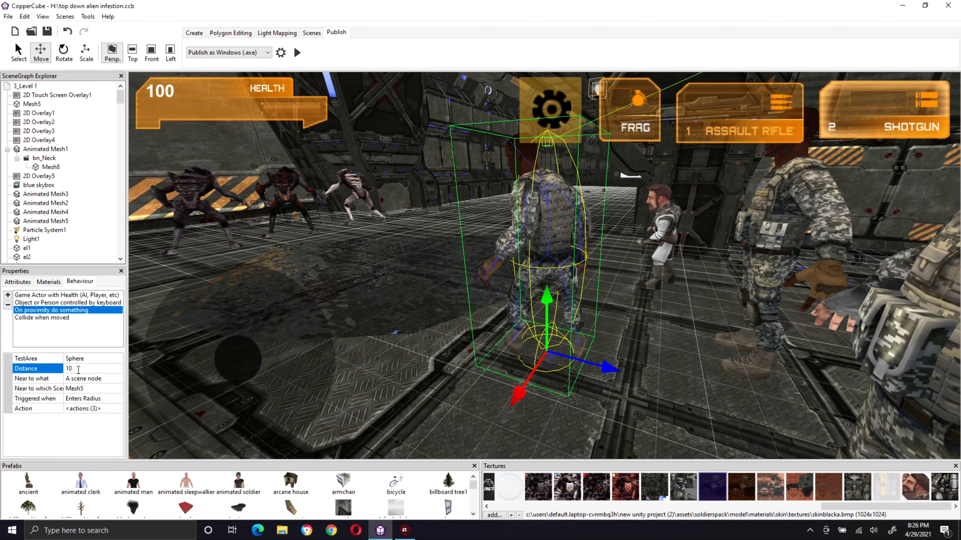
left_click(78, 369)
type("30")
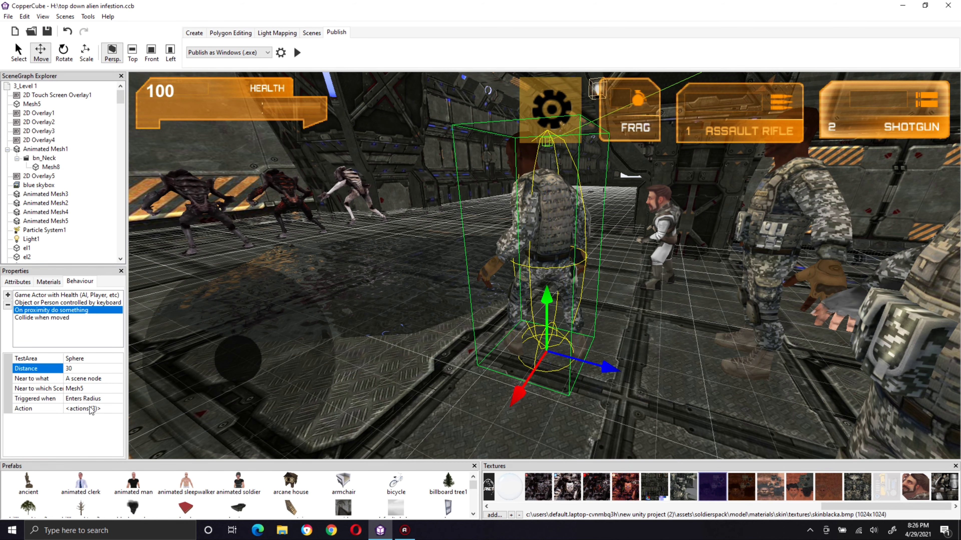
key("Return")
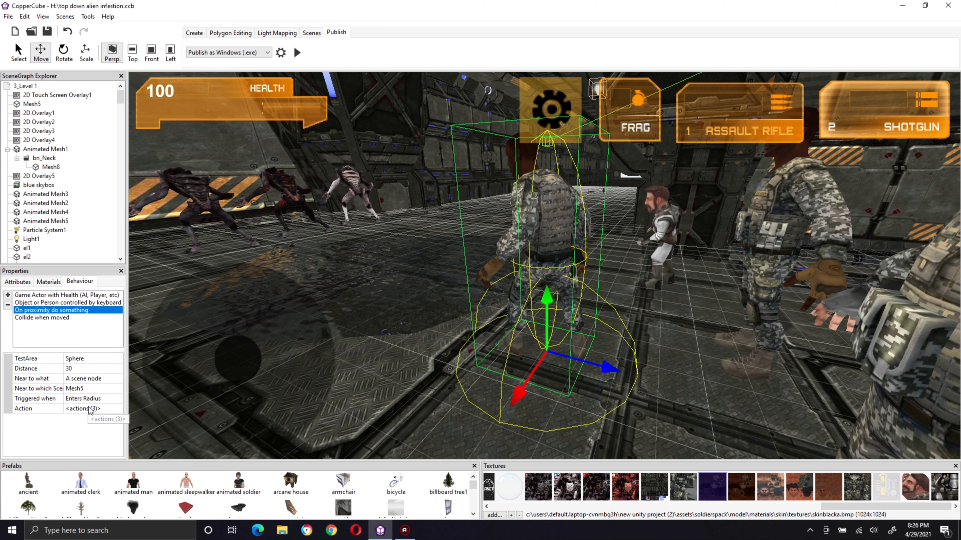
Step: Publish the level as Windows (.exe) and start testing it
left_click(296, 52)
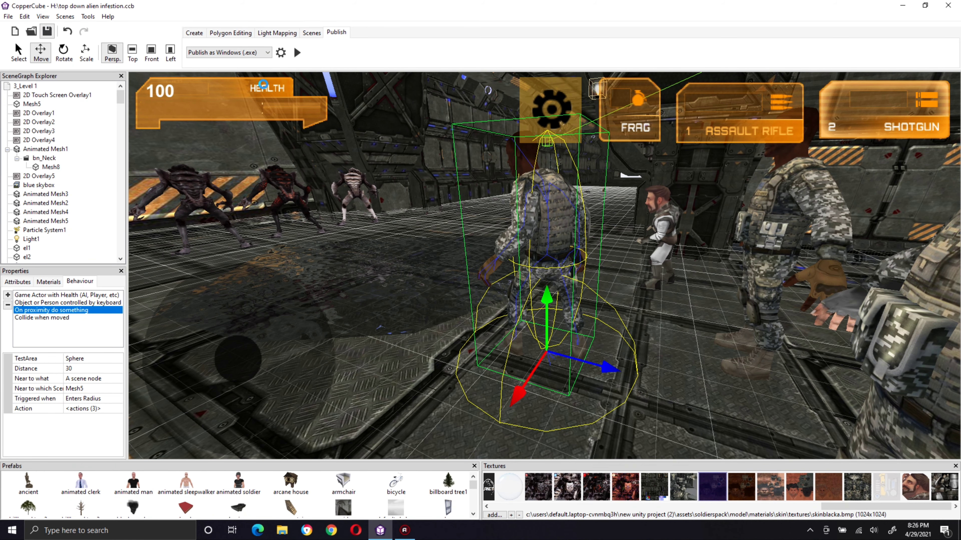